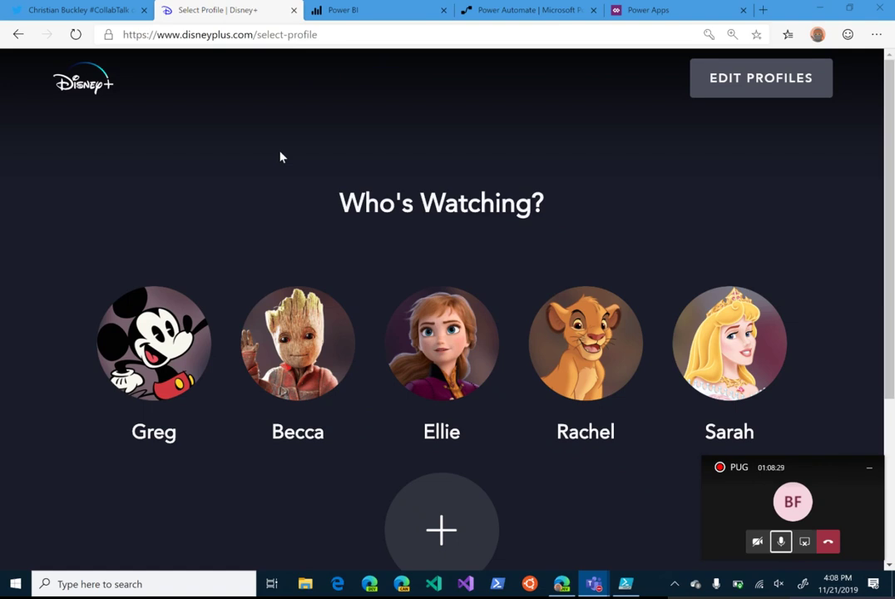
Step: Switch from the Disney+ profile page to the Power BI home page tab
left_click(348, 8)
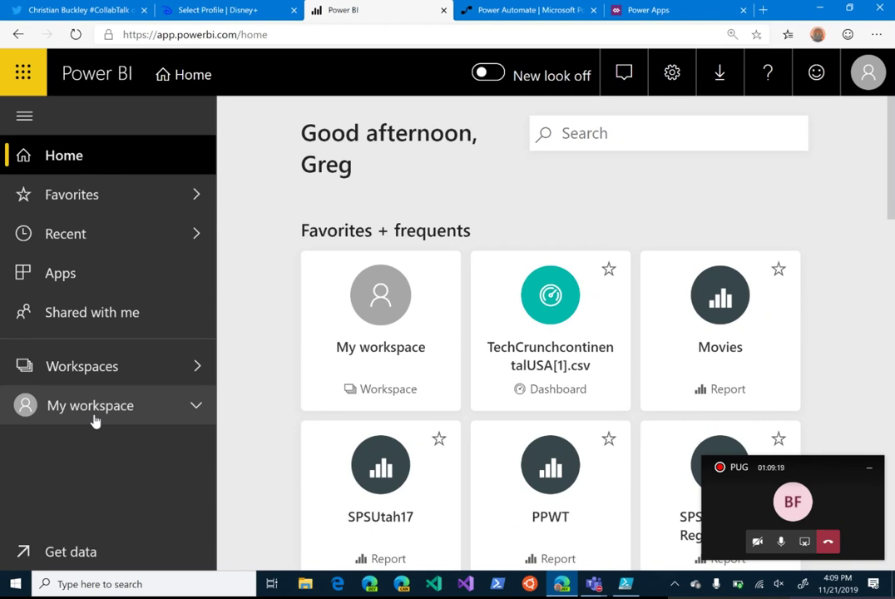
Step: Show My workspace's dashboards and bring up the Create menu for new content
left_click(95, 422)
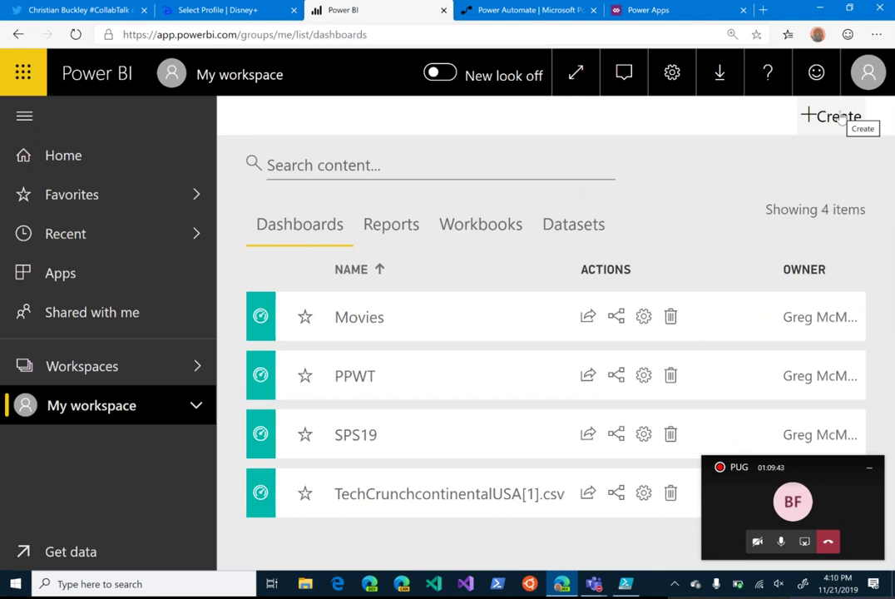
left_click(843, 116)
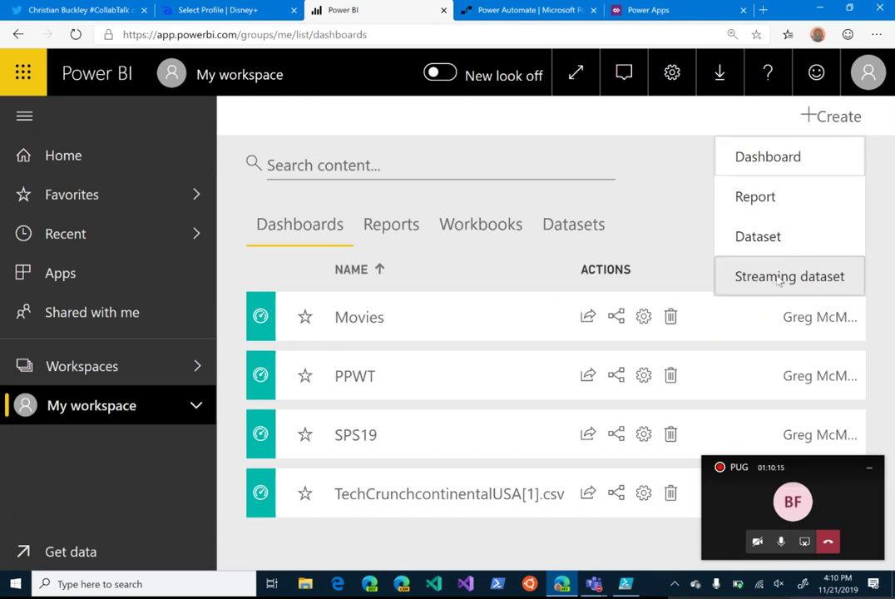
Step: Start a new streaming dataset and continue with API as its source
left_click(778, 281)
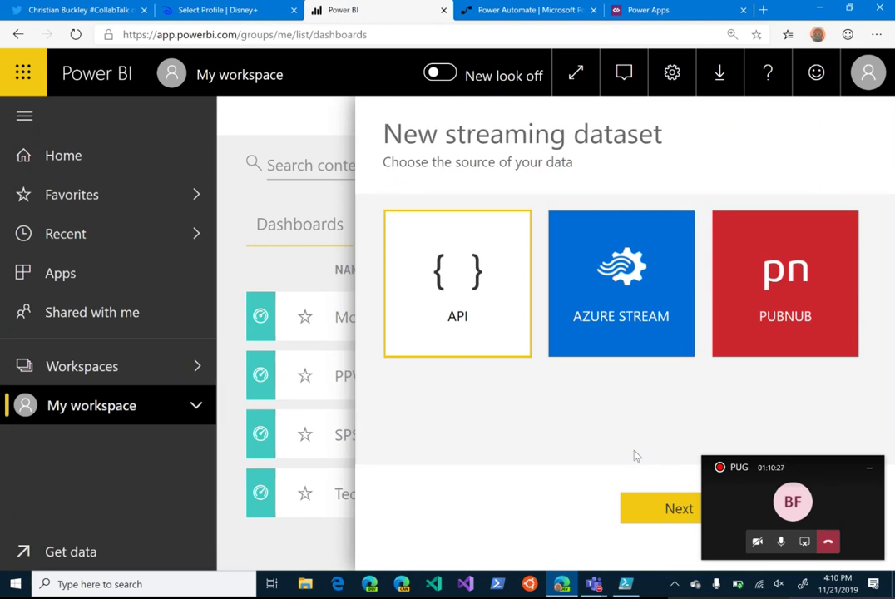
left_click_drag(819, 483, 798, 391)
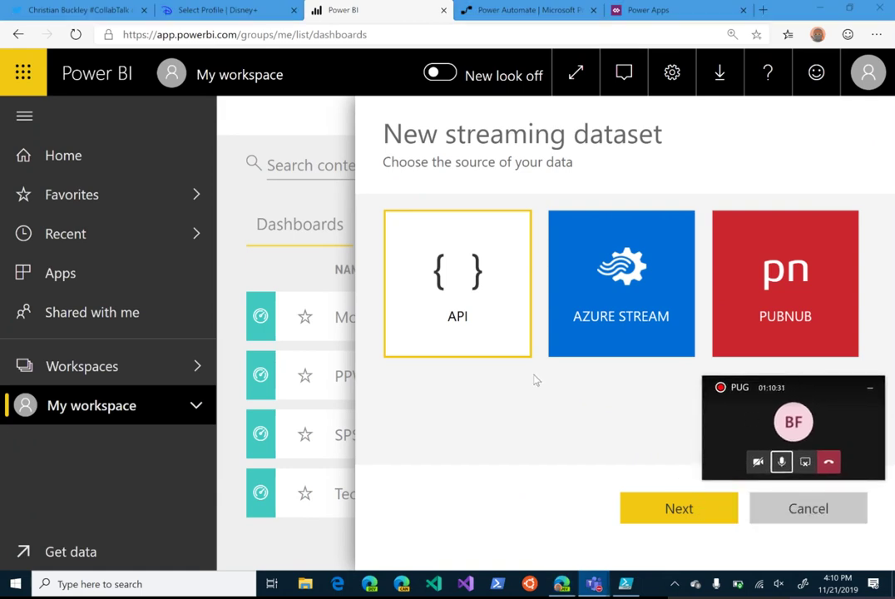
left_click(665, 510)
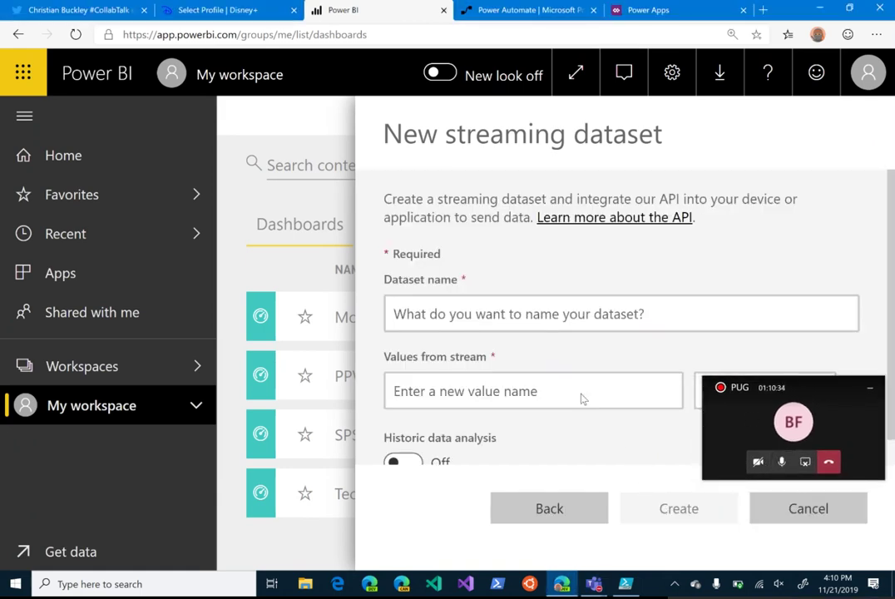
Step: Name the dataset DisneyPlus and add Title and Rating as stream values
left_click(508, 316)
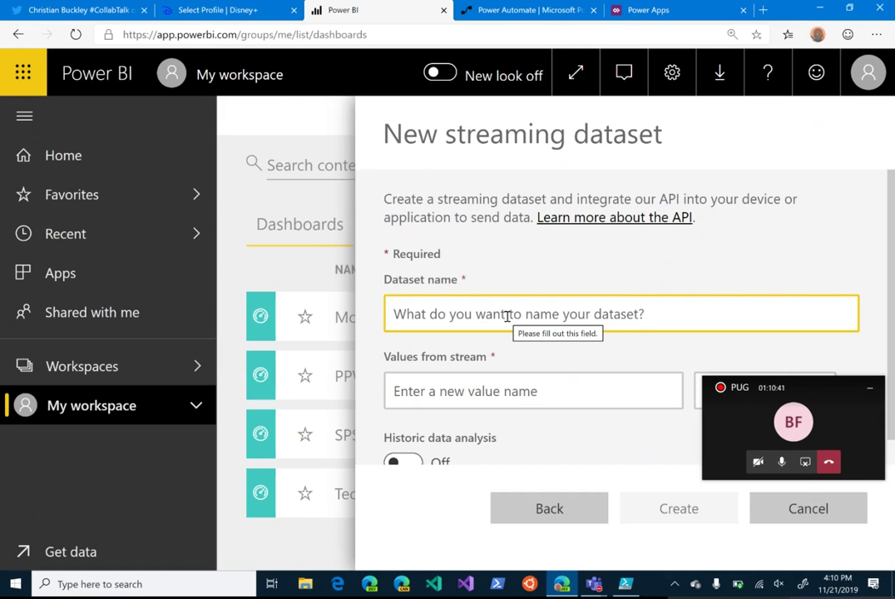
type("DisneyPlus")
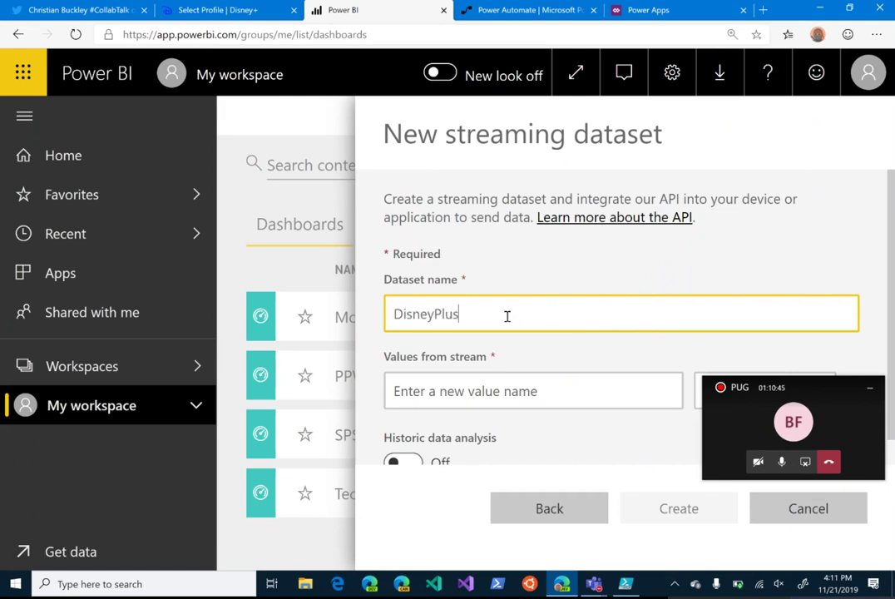
scroll(573, 341, "down", 1)
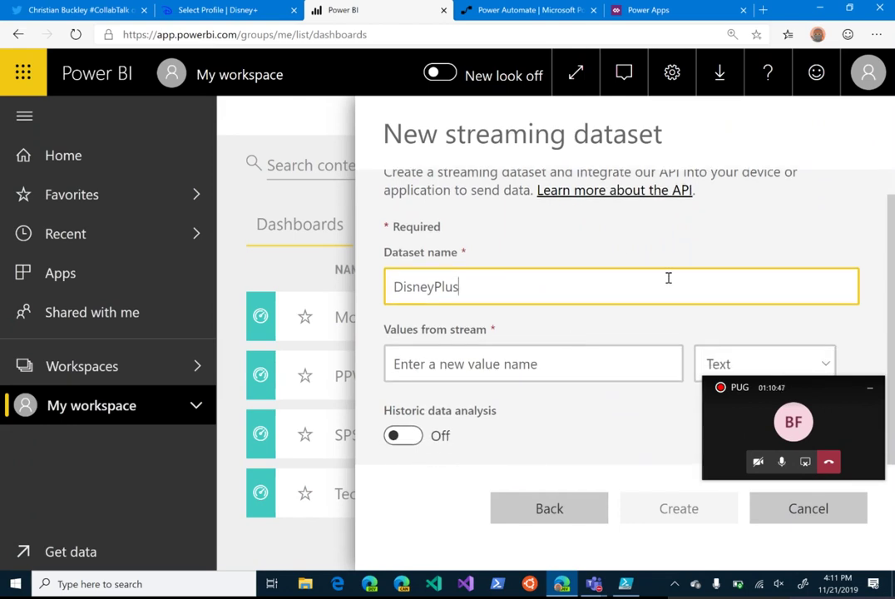
left_click(526, 364)
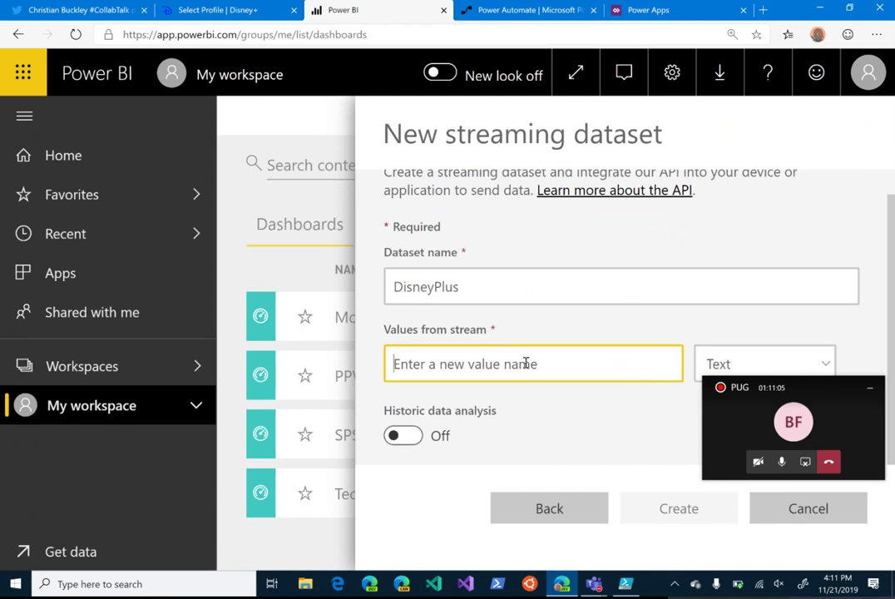
type("Title")
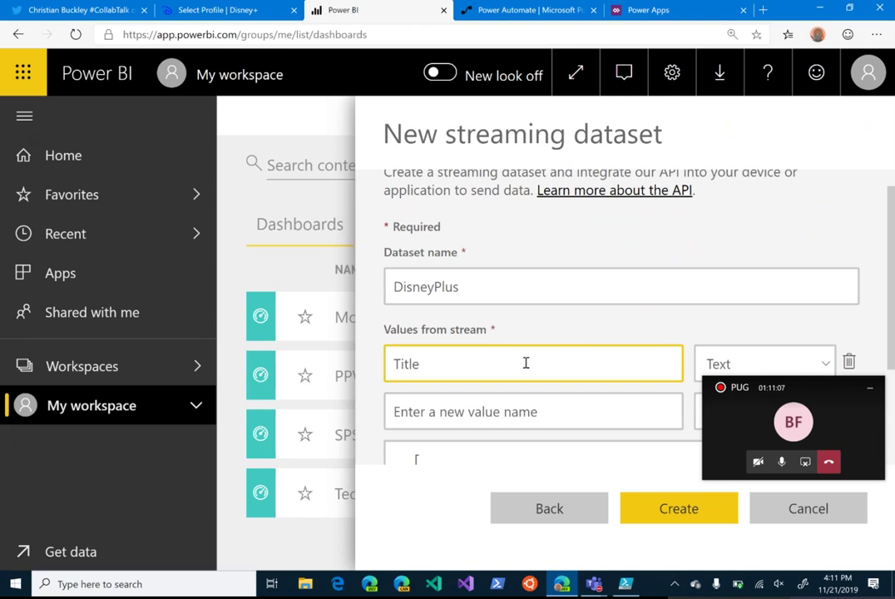
key("Tab")
left_click(575, 412)
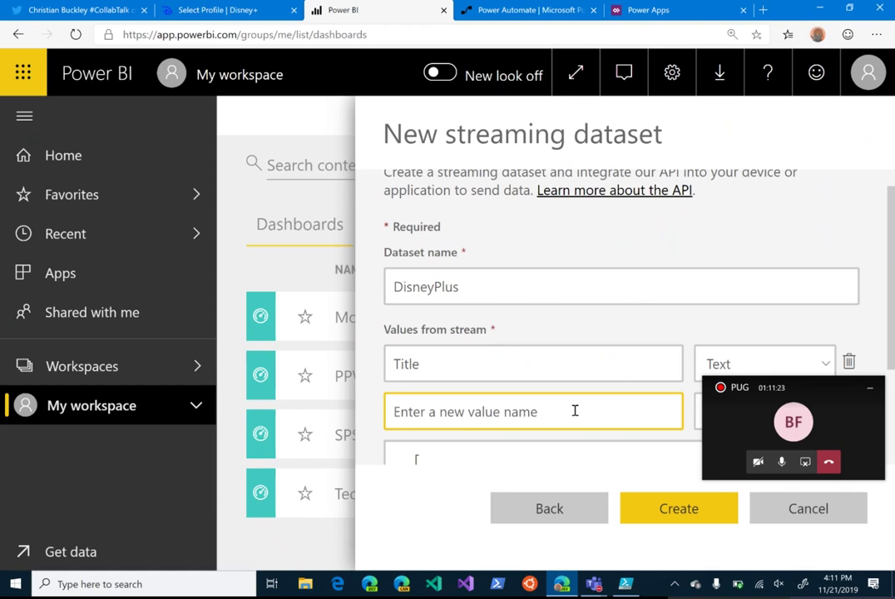
type("Rating")
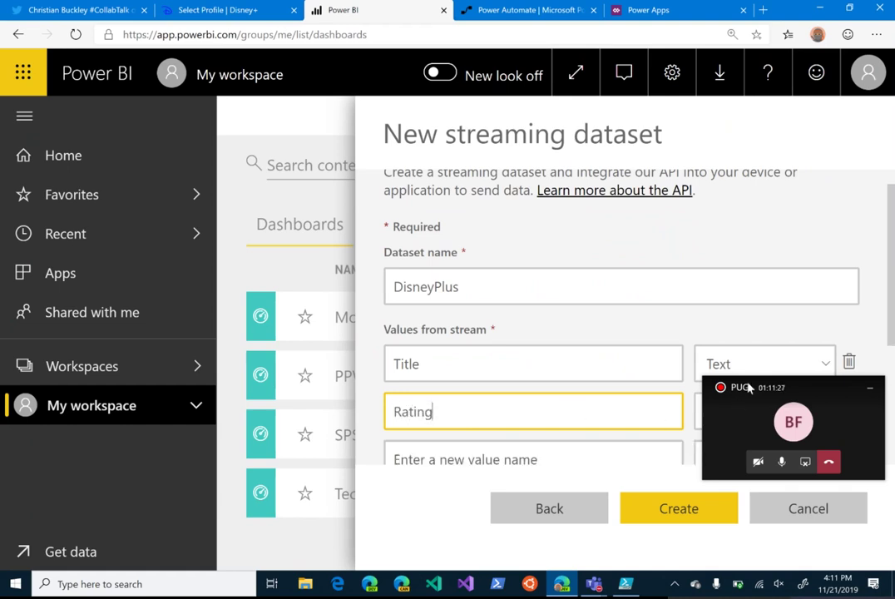
left_click_drag(749, 388, 739, 125)
Step: Make Rating a Number value and add Profile as a Text value
left_click(770, 411)
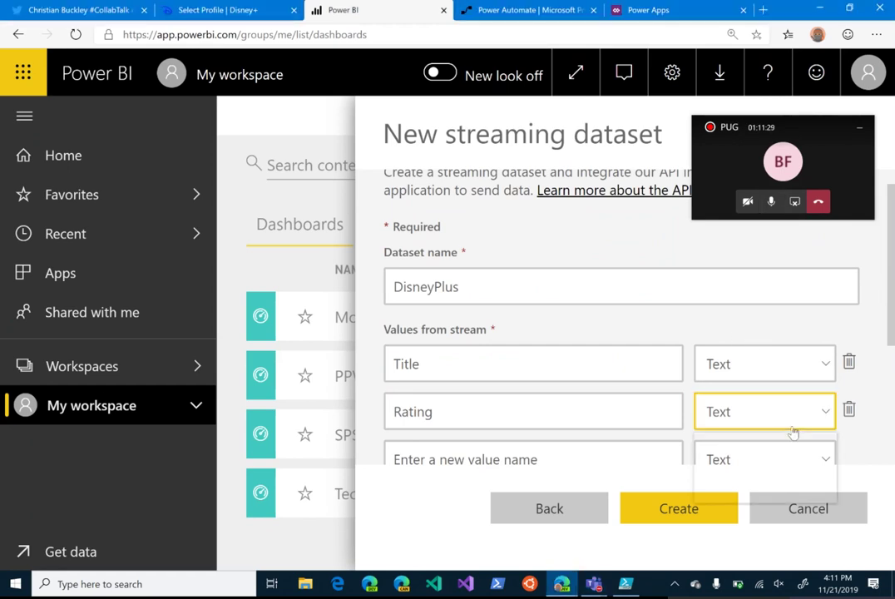
left_click(744, 466)
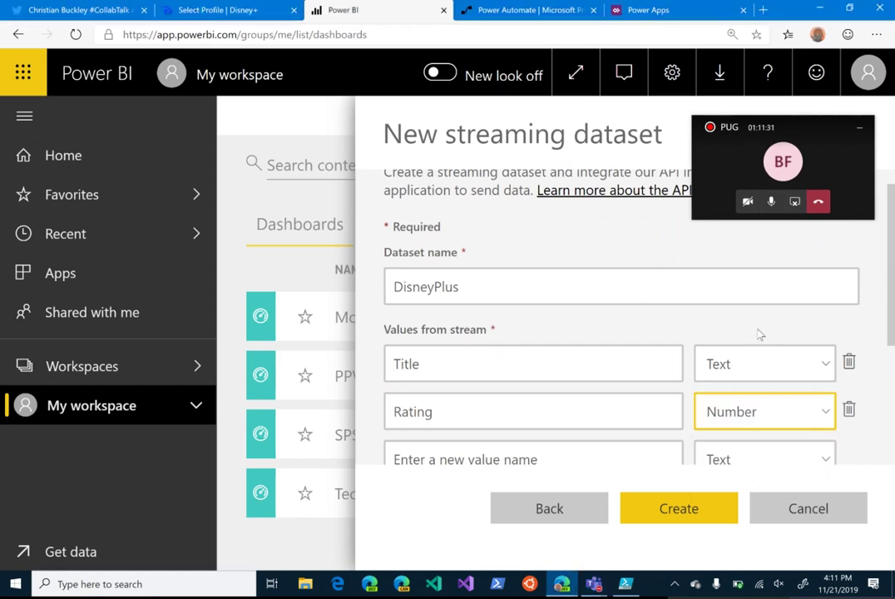
scroll(756, 333, "down", 3)
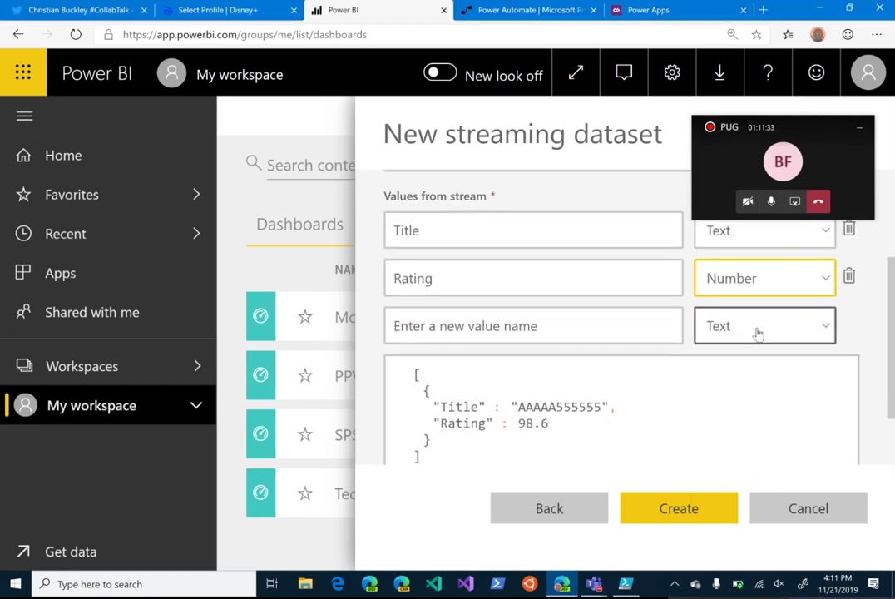
left_click(542, 327)
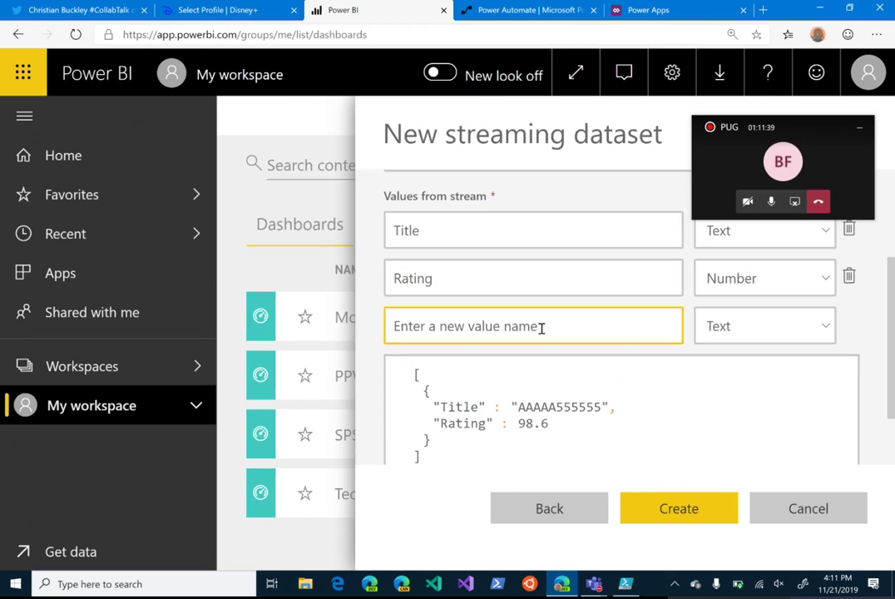
type("Profile")
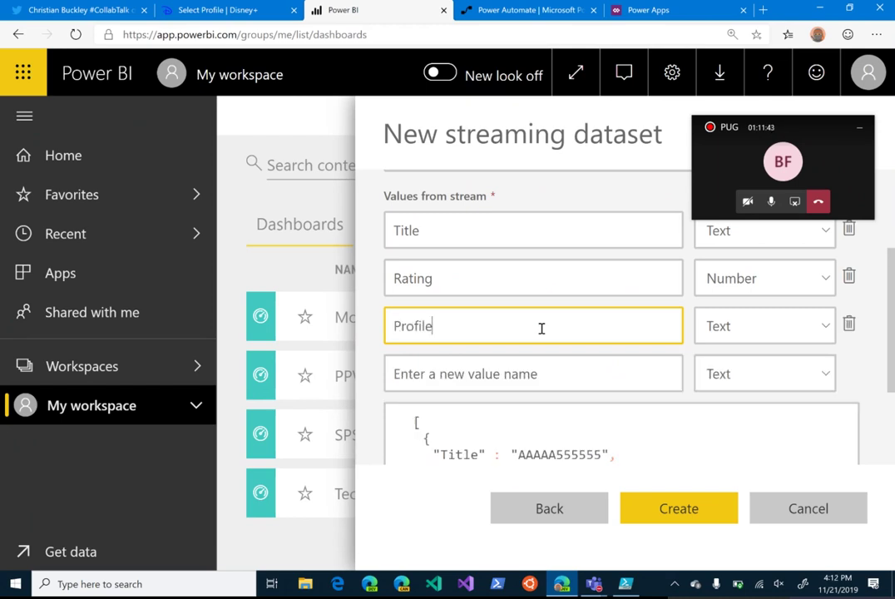
Step: Add a DateTime stream value with the DateTime data type
left_click(584, 360)
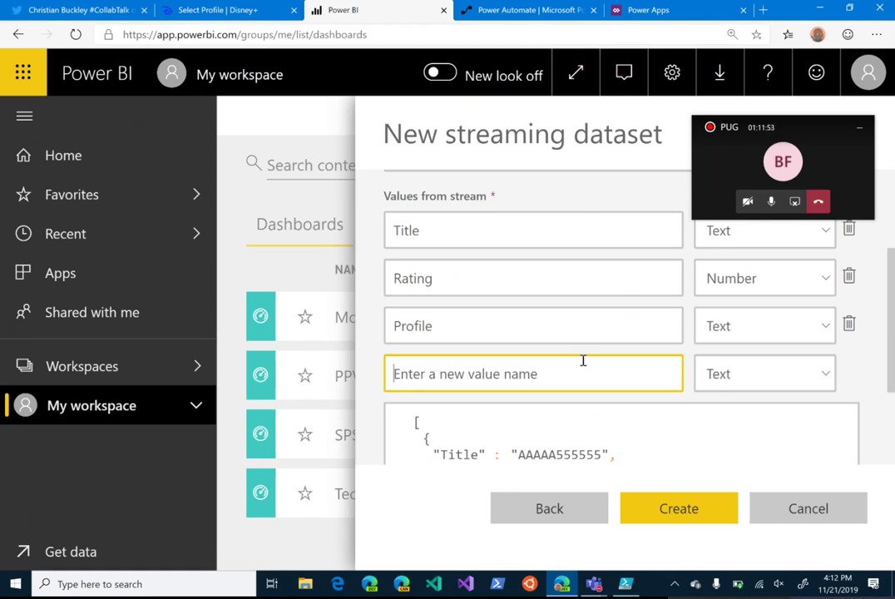
type("dATEtIME")
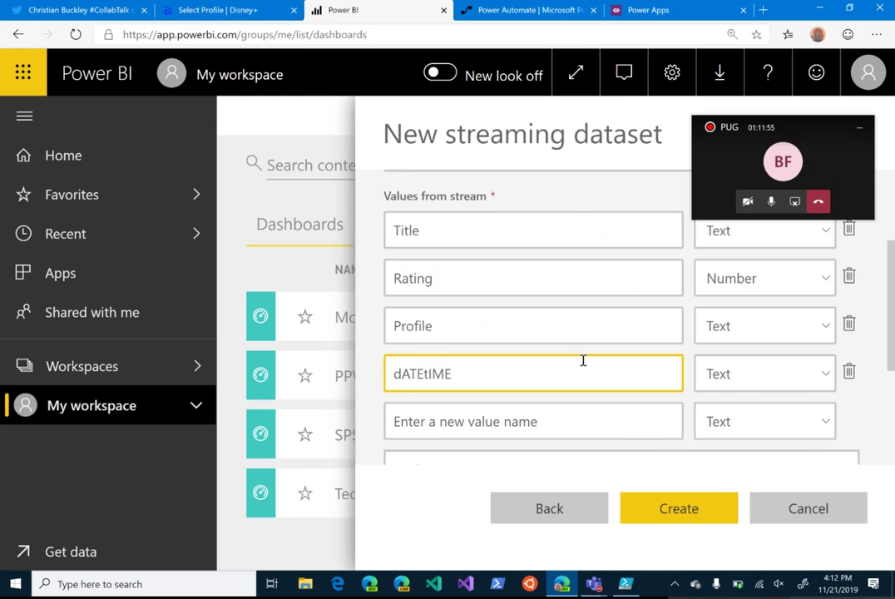
key("BackSpace")
key("BackSpace")
key("BackSpace")
key("BackSpace")
key("BackSpace")
key("BackSpace")
key("BackSpace")
key("BackSpace")
type("DateTime")
key("Tab")
key("Tab")
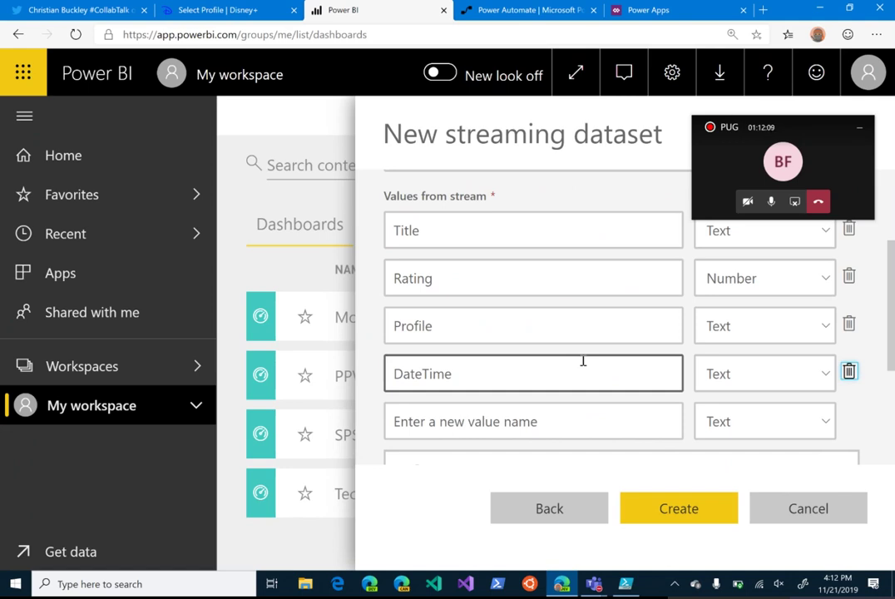
left_click(786, 381)
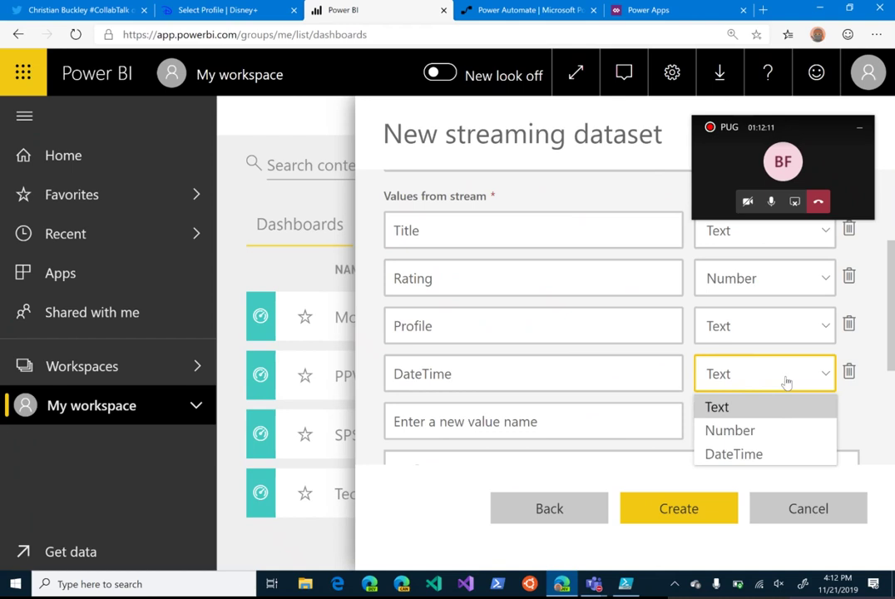
left_click(768, 454)
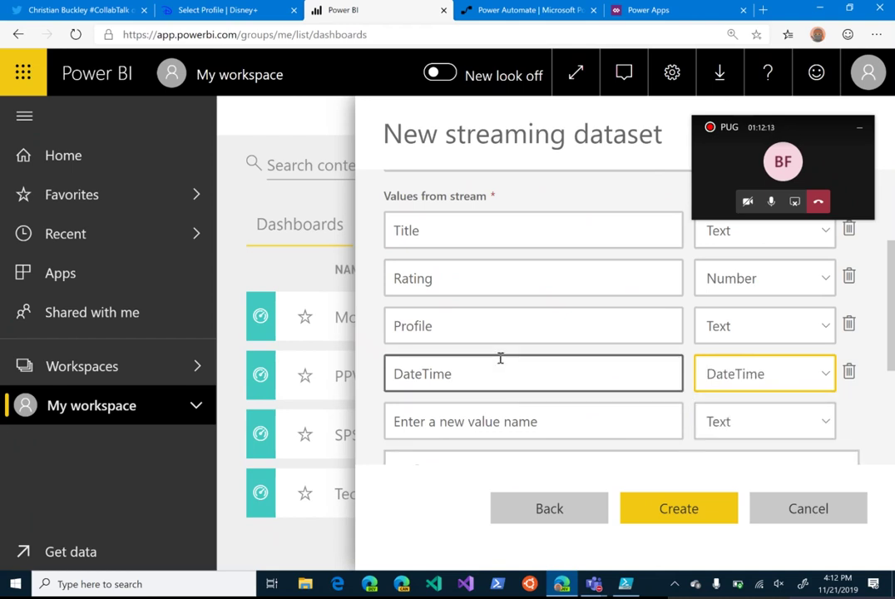
scroll(500, 358, "down", 3)
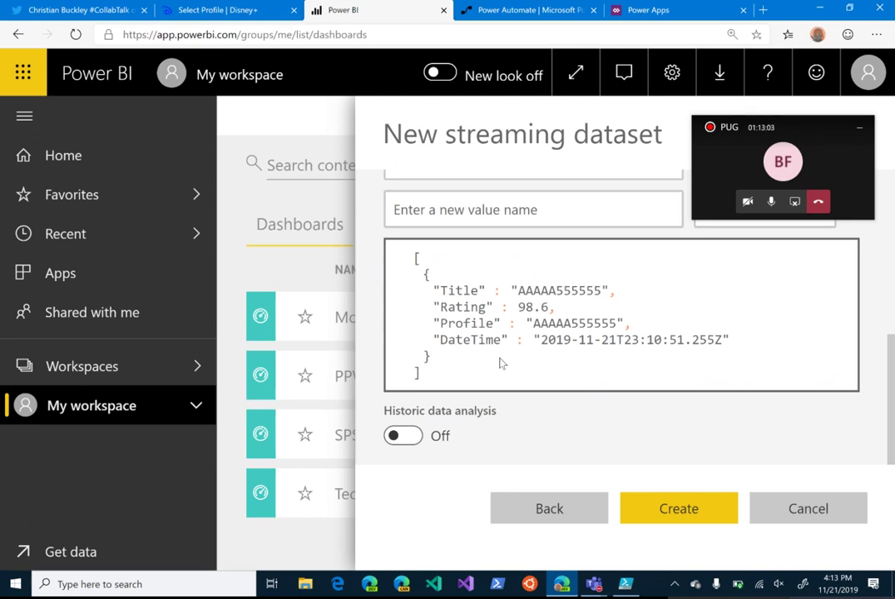
Step: Turn Historic data analysis on and create the DisneyPlus streaming dataset
left_click(404, 437)
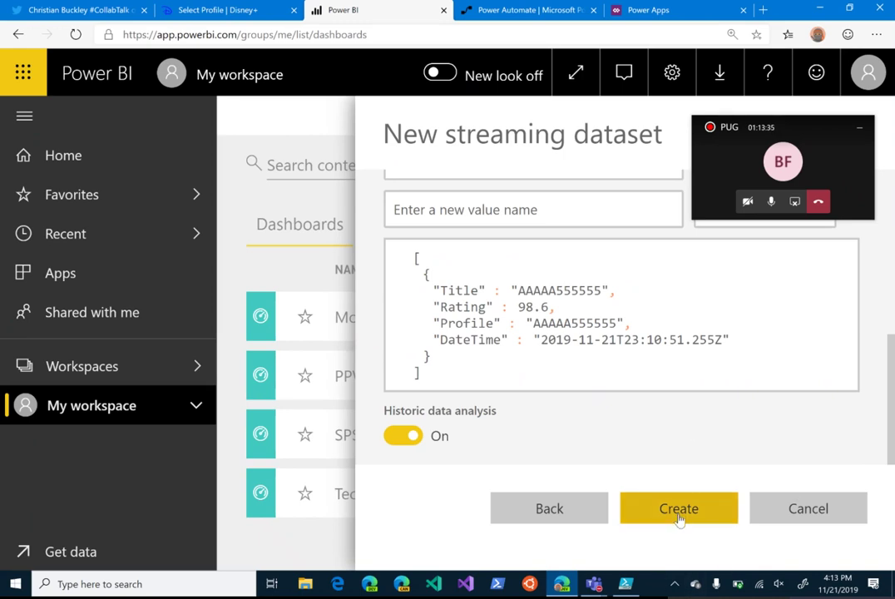
left_click(679, 514)
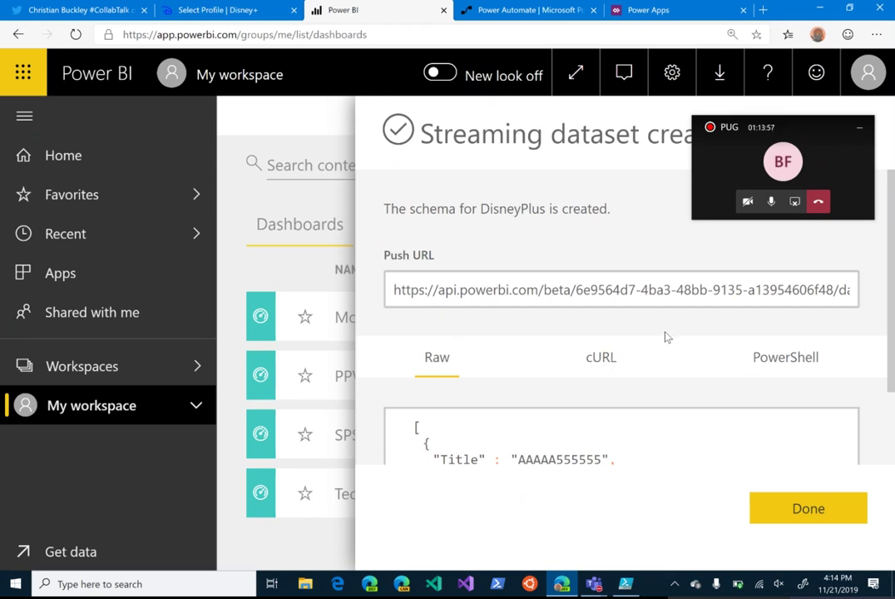
Step: Copy the whole PowerShell push-rows sample and switch to PowerShell ISE
scroll(550, 456, "down", 2)
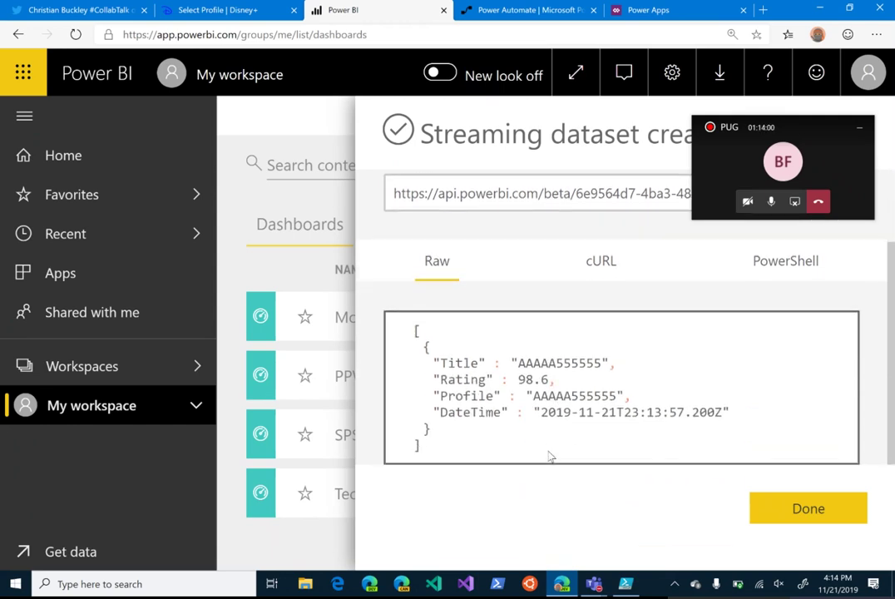
left_click(605, 263)
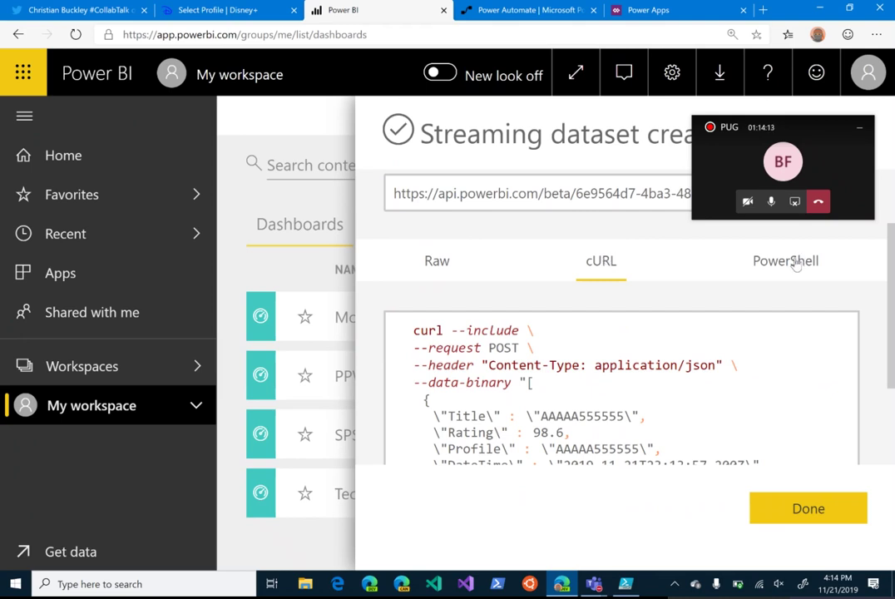
left_click(797, 264)
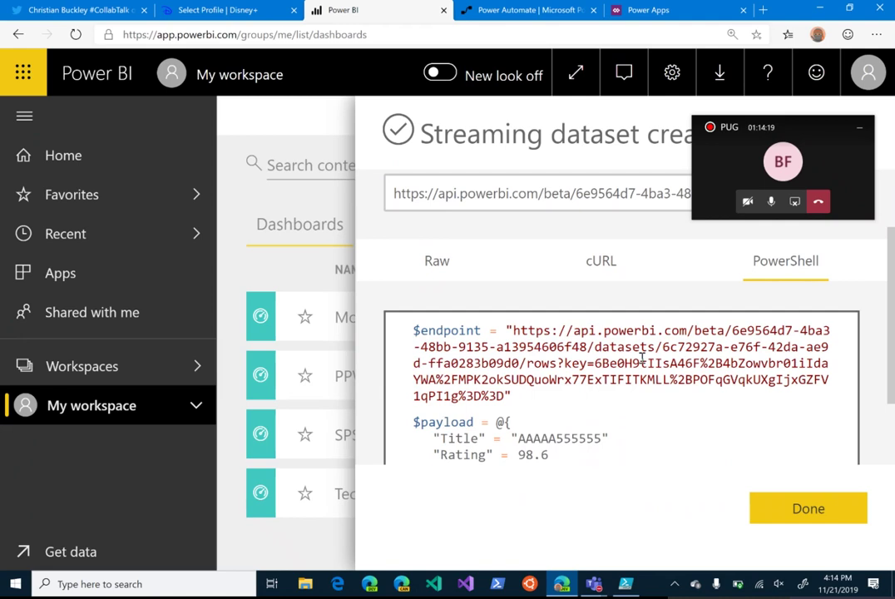
left_click(541, 317)
key("ctrl+a")
right_click(591, 364)
left_click(642, 365)
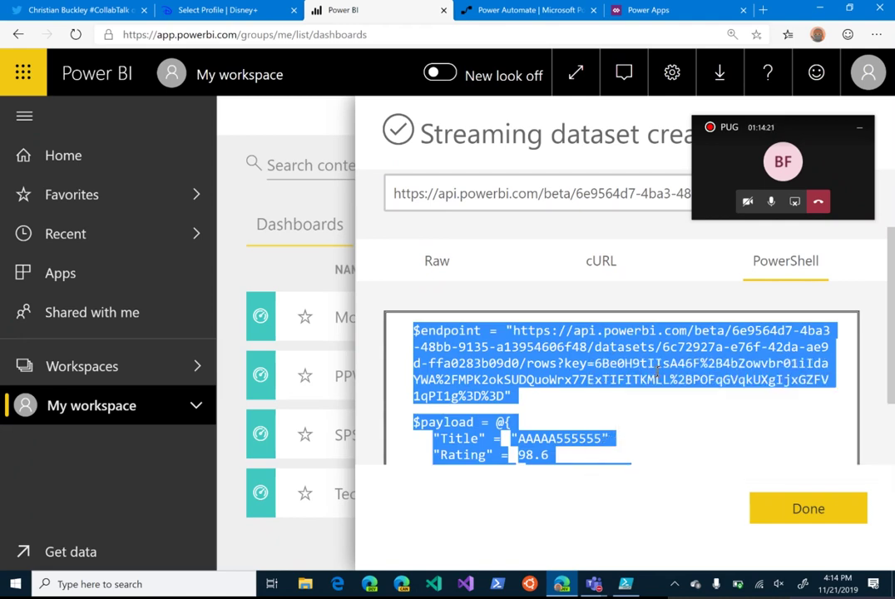
left_click(626, 584)
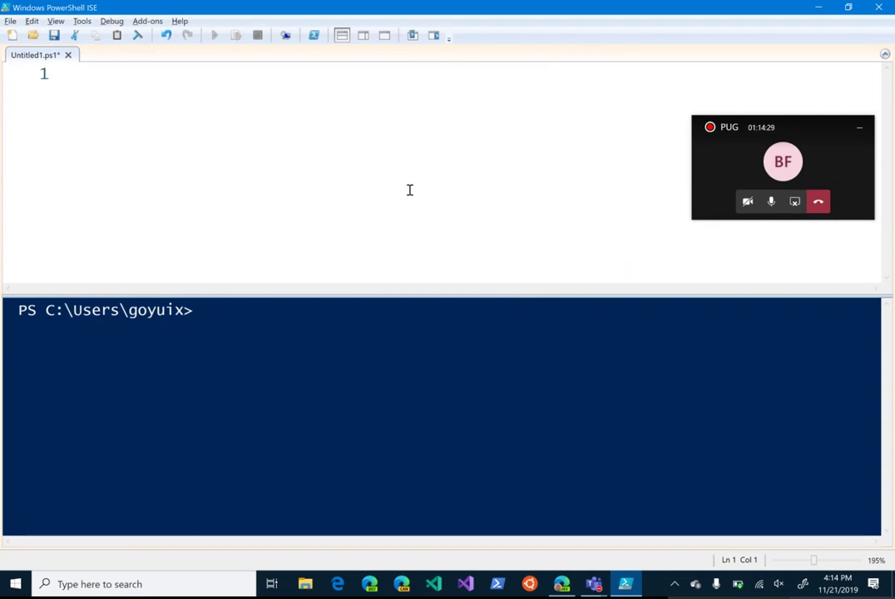
Step: Paste the Power BI PowerShell sample into the empty Untitled1.ps1 script
key("ctrl+v")
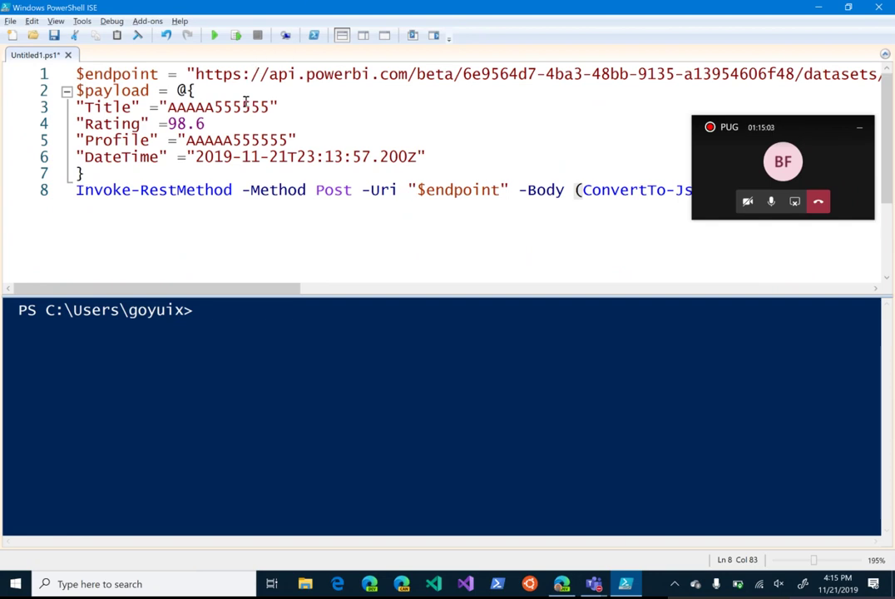
Step: Replace the payload's Title placeholder with "Mandalorian", fixing the typos
left_click_drag(270, 107, 168, 108)
type("Mandolr")
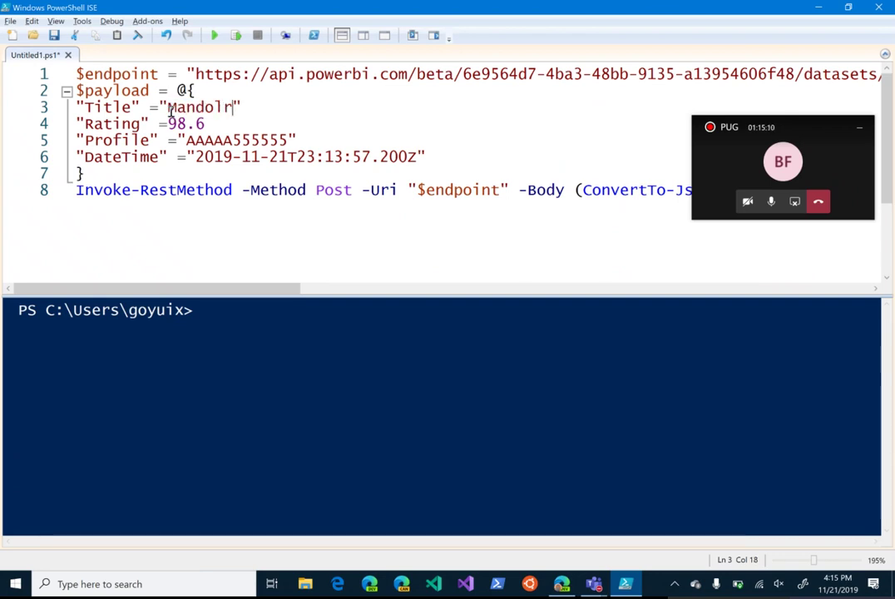
key("BackSpace")
type("lorian")
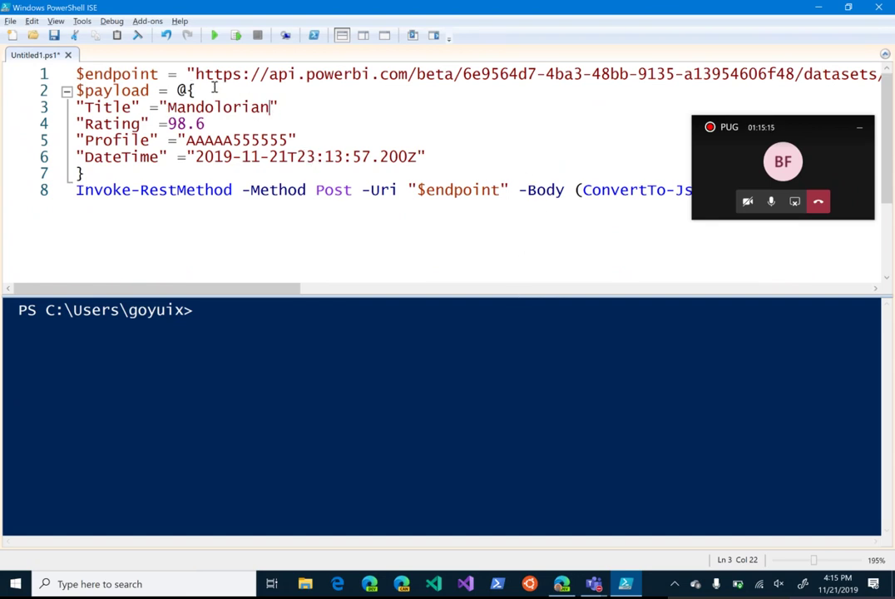
left_click(213, 108)
key("BackSpace")
type("a")
left_click(286, 109)
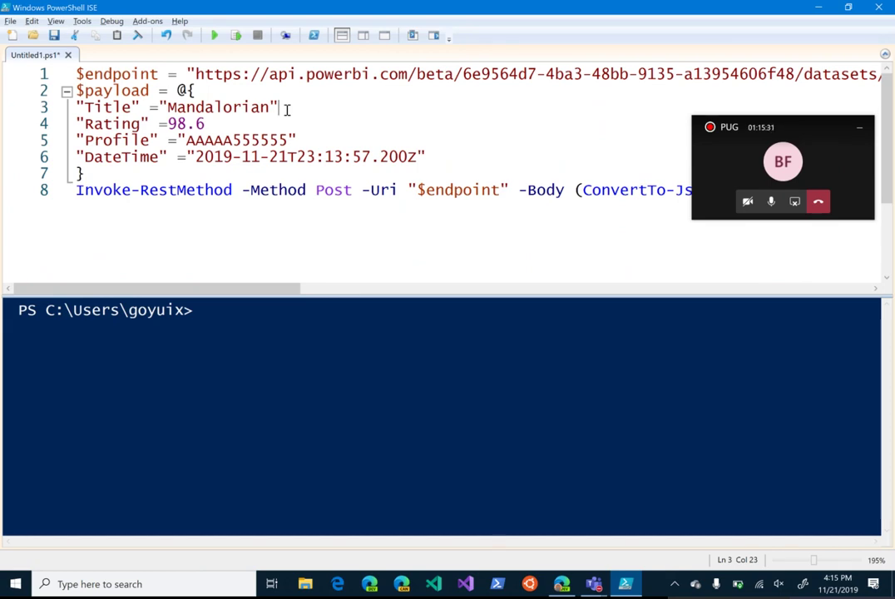
Step: Set Rating to 10, put a first name in Profile, and move to DateTime
left_click(173, 125)
key("Left")
key("Right")
key("Right")
key("Right")
key("Right")
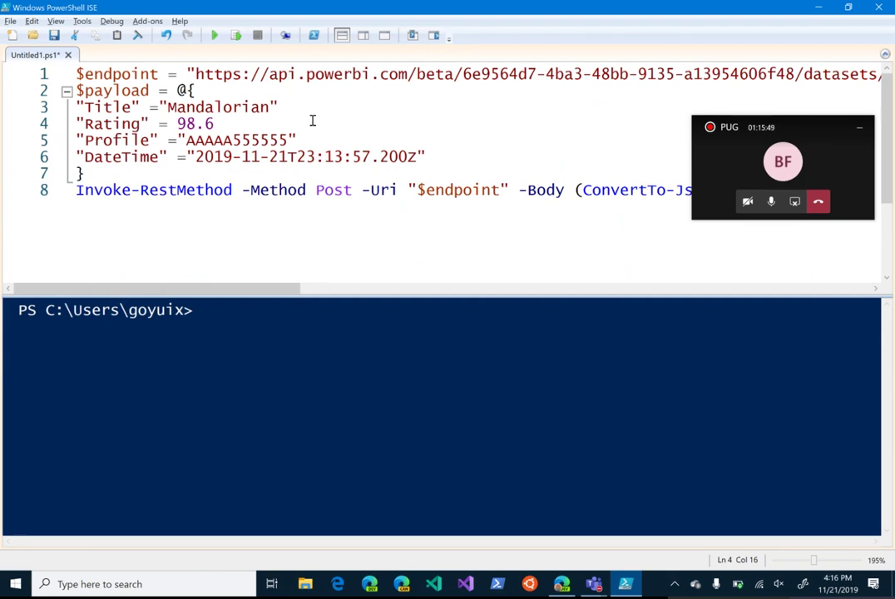
key("shift+Left")
key("shift+Left")
key("shift+Left")
key("shift+Left")
type("10")
key("Down")
key("Left")
key("shift+Right")
key("shift+Right")
key("shift+Right")
key("shift+Right")
key("shift+Right")
key("shift+Right")
key("shift+Right")
key("shift+Right")
key("shift+Right")
key("shift+Right")
key("shift+Right")
type("Greg")
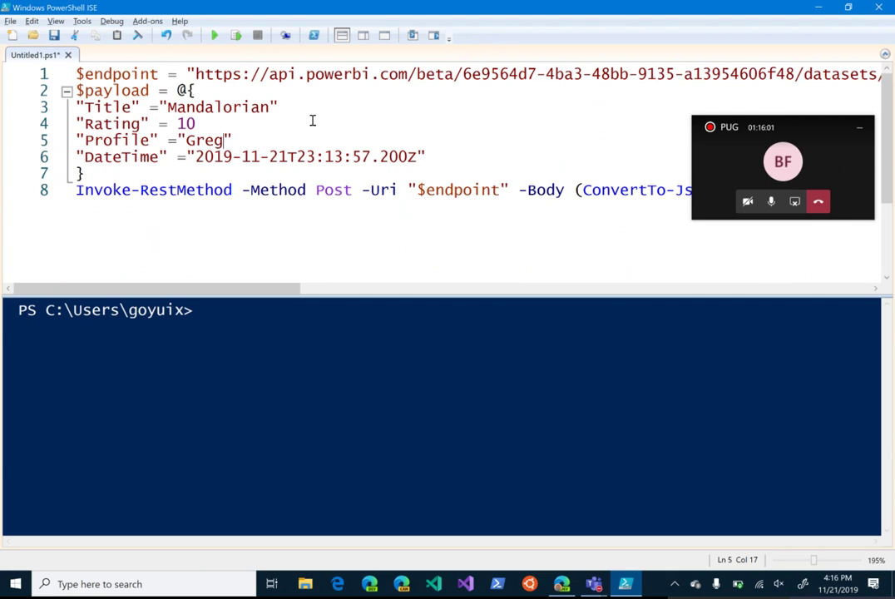
key("Down")
key("Left")
key("Left")
key("Left")
key("Right")
Step: Select DateTime's Z marker, then run (Get-Date) and (Get-Date).ToString("o") in the console
left_click(430, 159)
left_click_drag(408, 158, 420, 158)
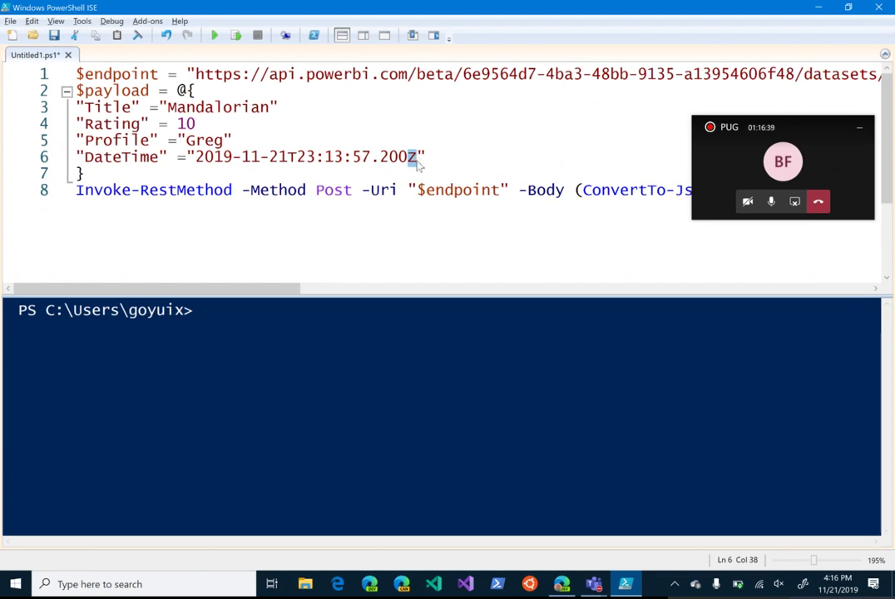
left_click(342, 379)
type("(Get-Date)")
key("Return")
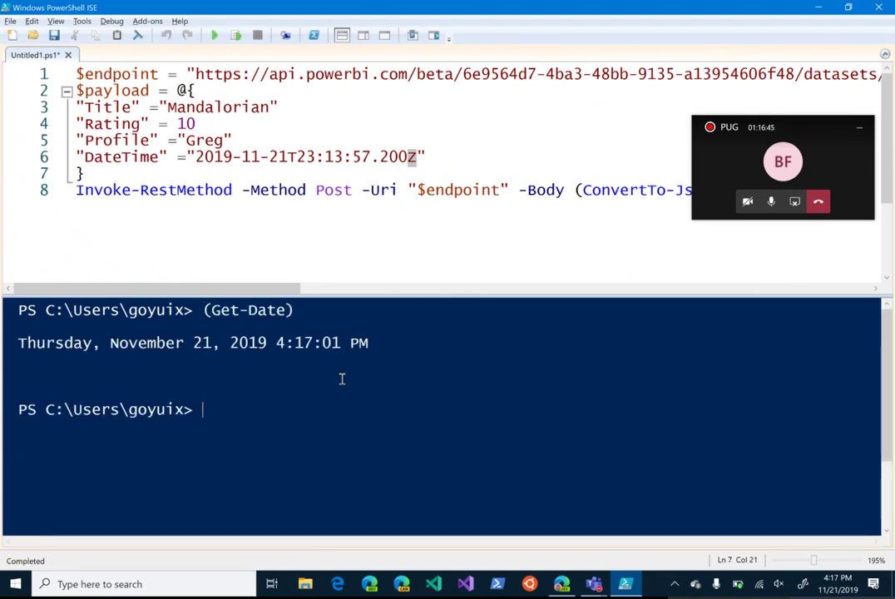
key("Up")
type(".")
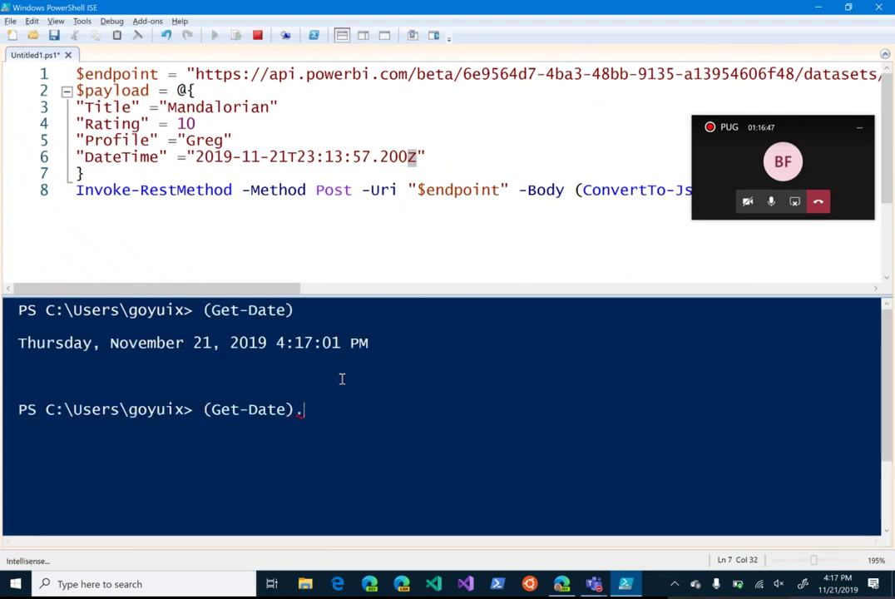
type("ToString(")
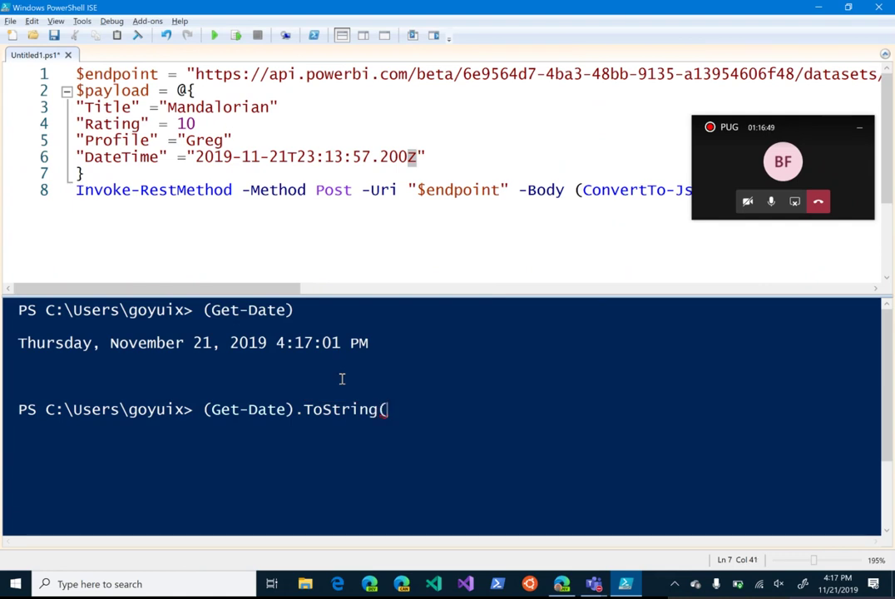
type("\"o\")")
key("Return")
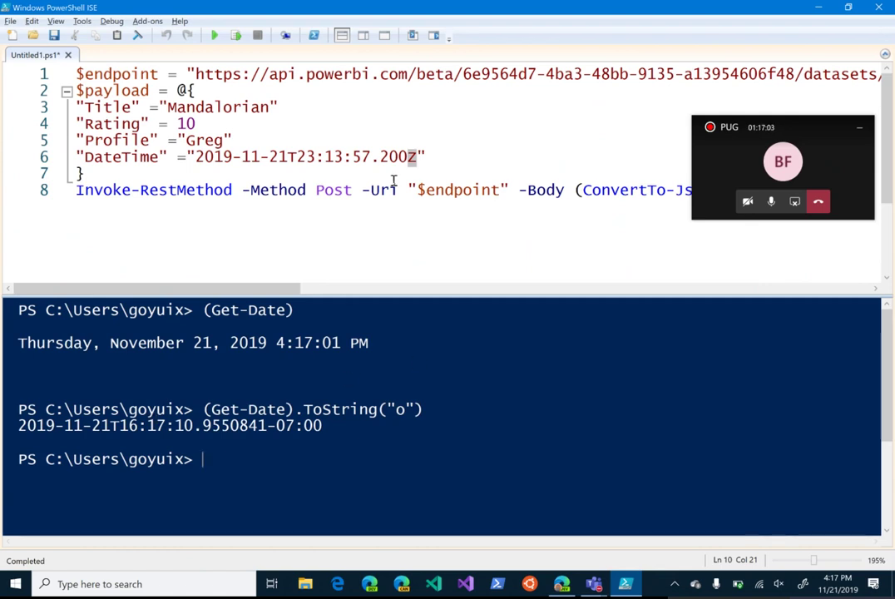
Step: Replace the hard-coded DateTime timestamp on line 6 with (Get-Date).ToString("o")
left_click_drag(186, 157, 433, 156)
type("Get")
key("BackSpace")
key("BackSpace")
key("BackSpace")
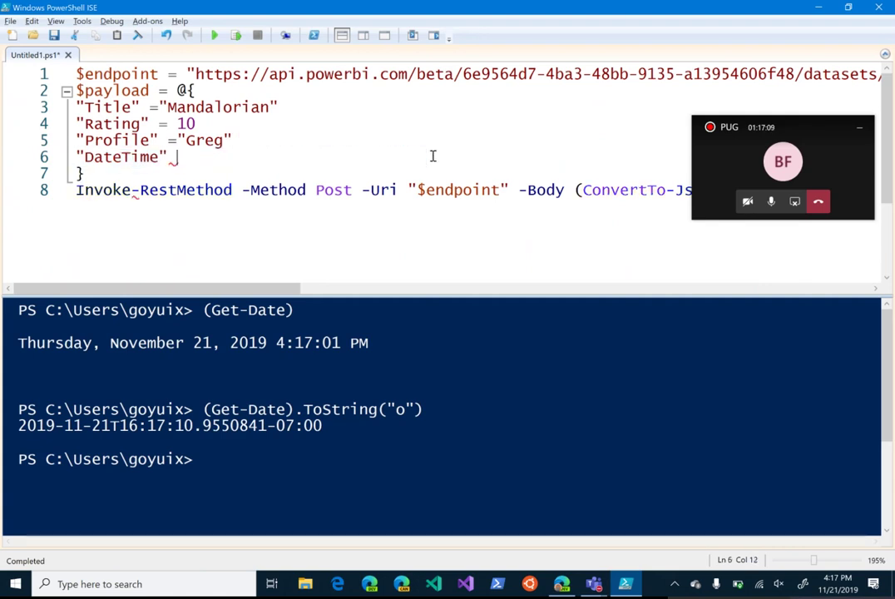
type("(Get-D")
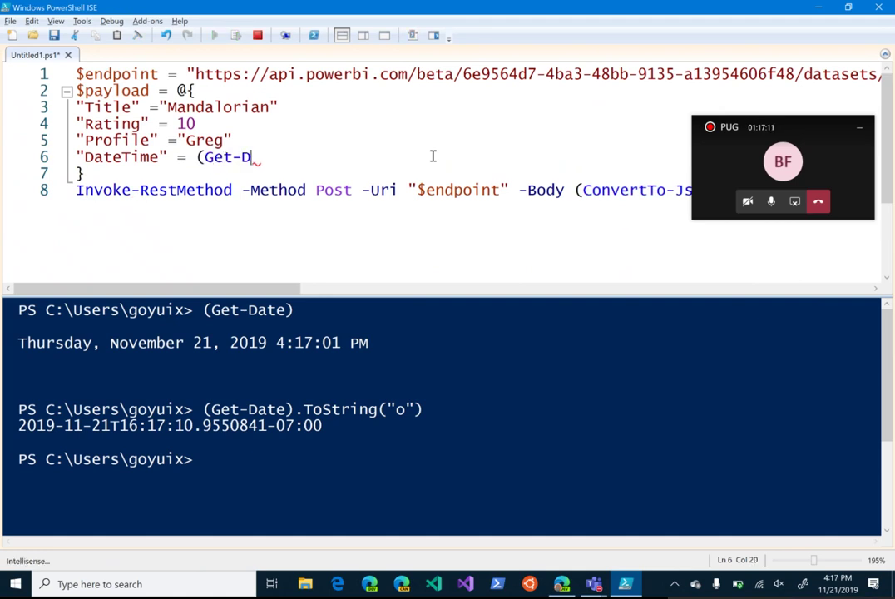
type("ate).")
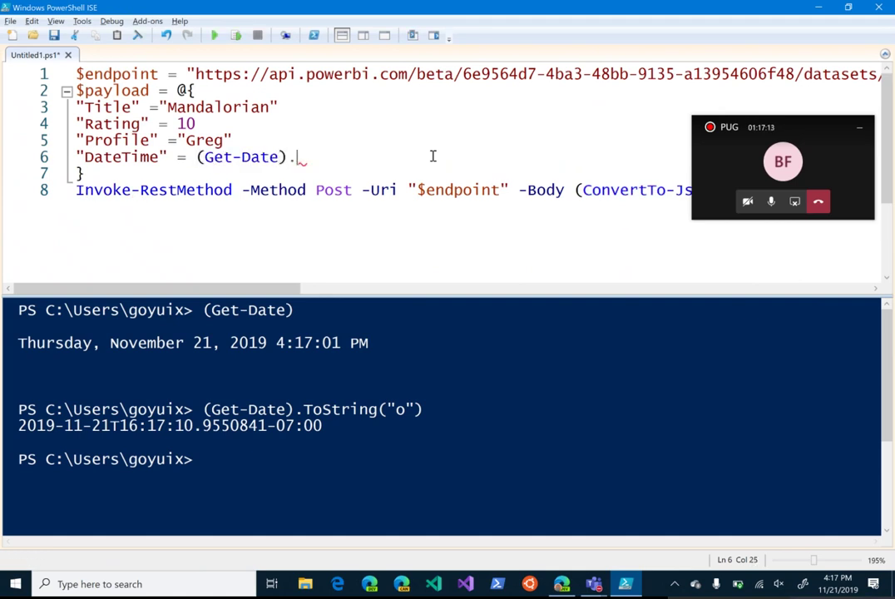
type("ToString(\"O")
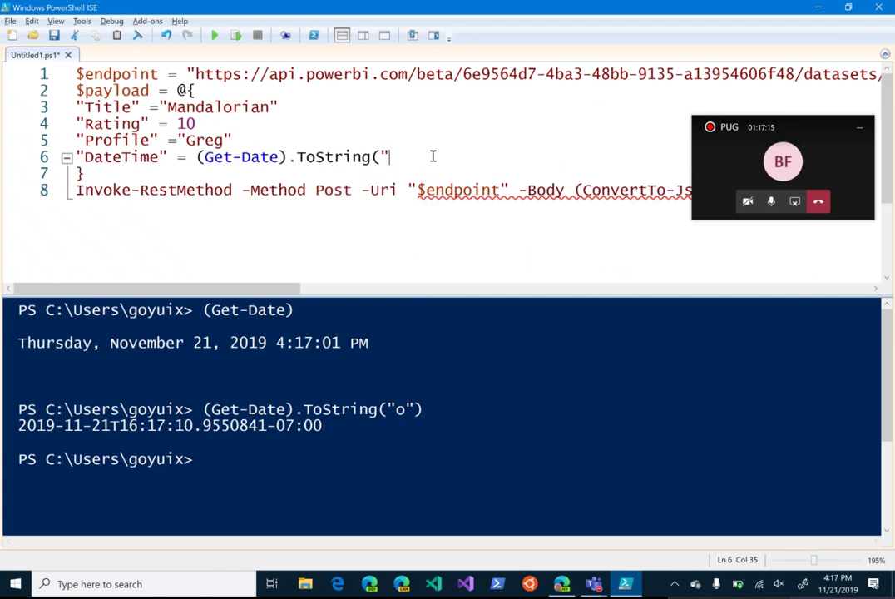
key("BackSpace")
type("o\")")
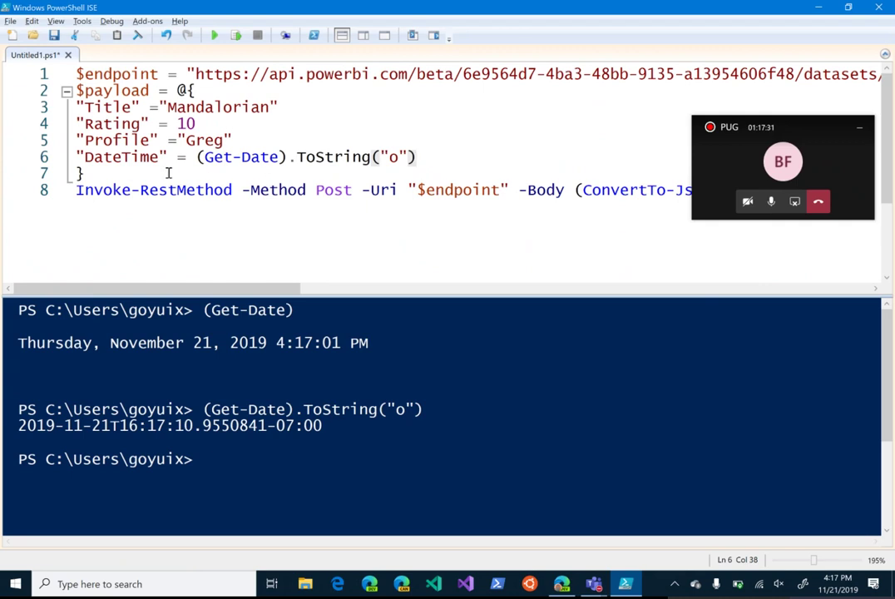
left_click(113, 189)
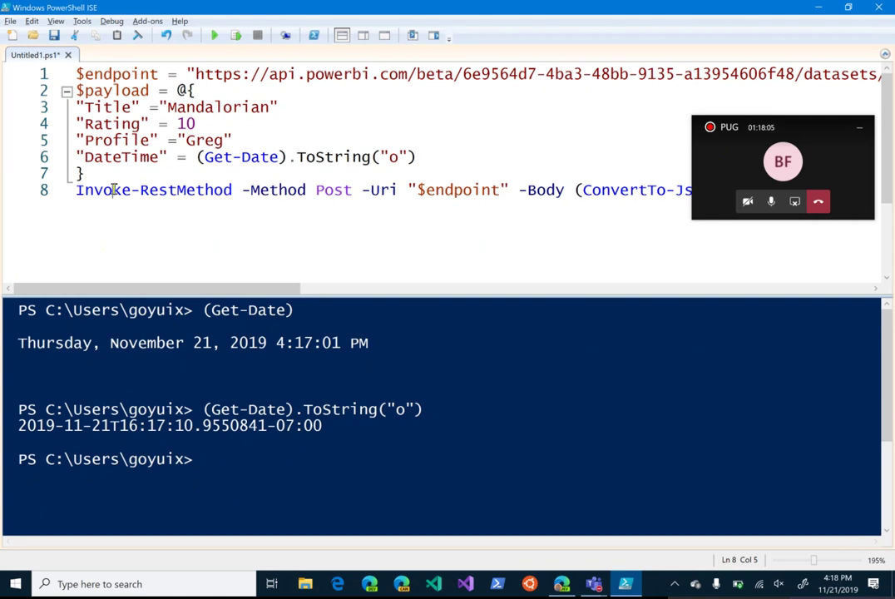
Step: Check line 8, run the payload script, and switch back to the Power BI page in Chrome
scroll(604, 252, "right", 4)
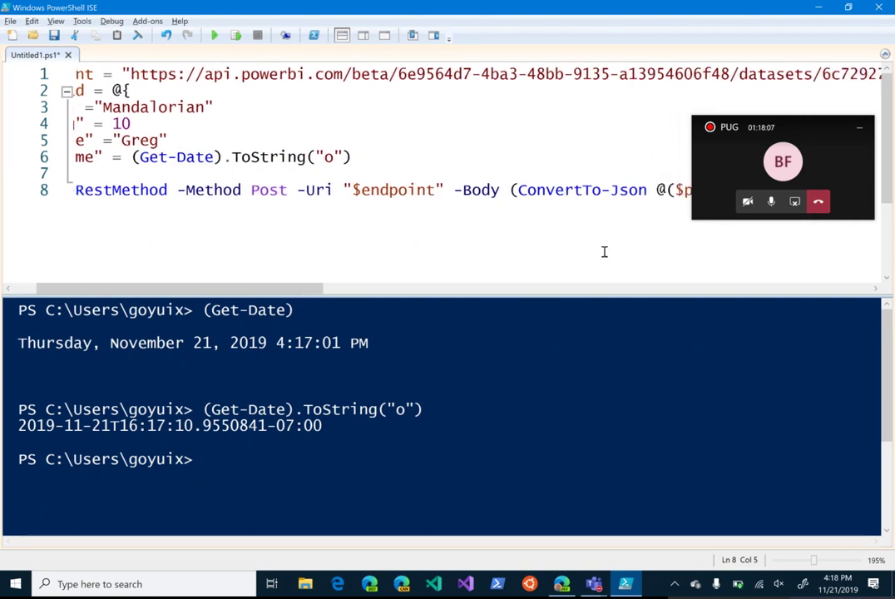
scroll(604, 251, "right", 2)
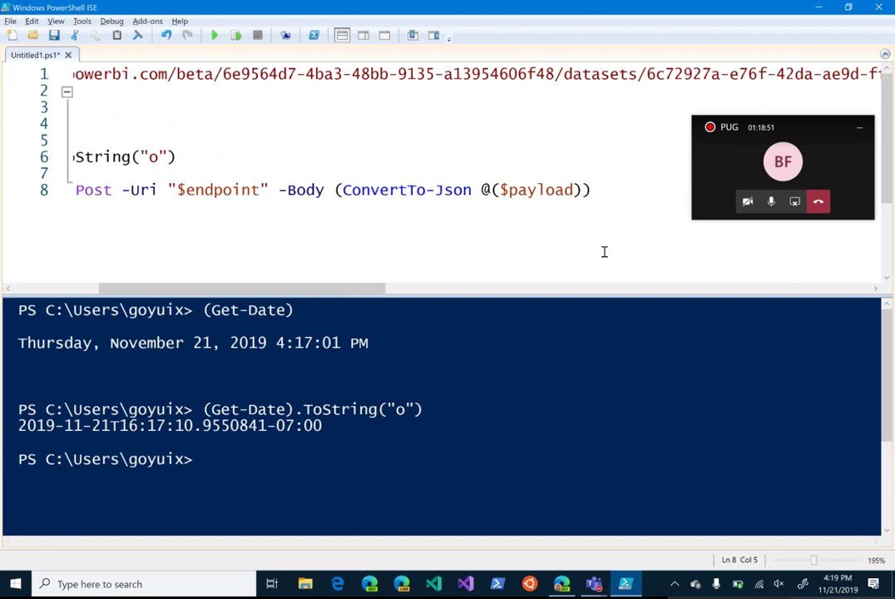
left_click(217, 36)
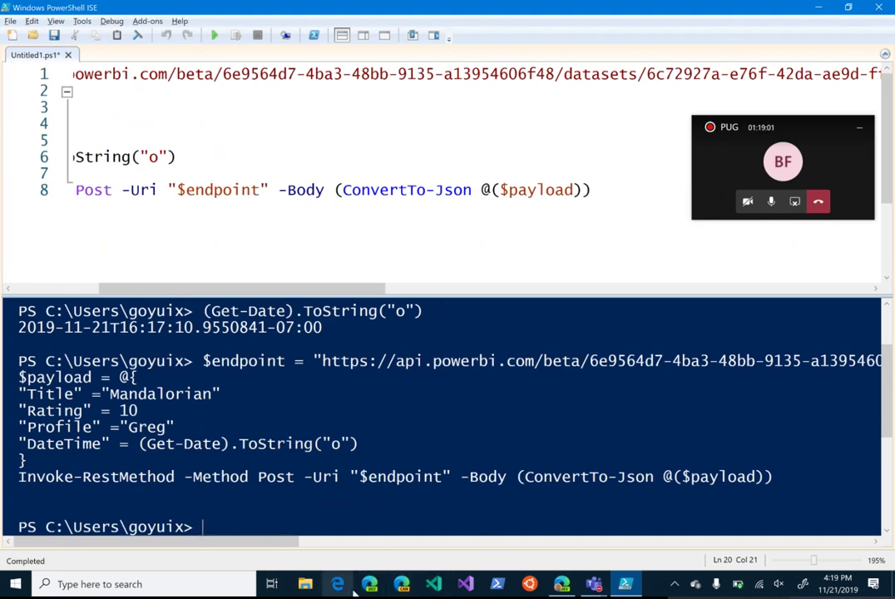
left_click(562, 584)
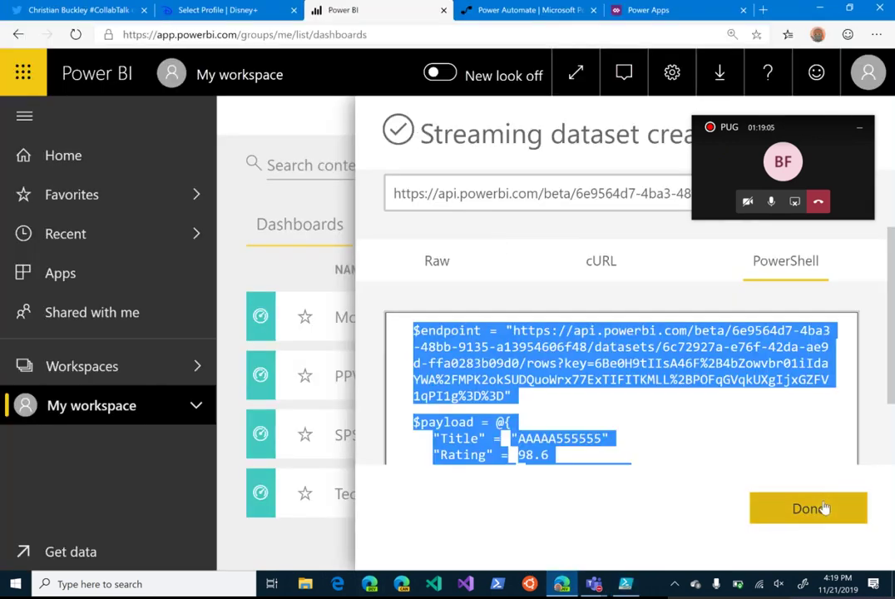
Step: Close the streaming dataset panel and start a new report from the DisneyPlus dataset
left_click(828, 506)
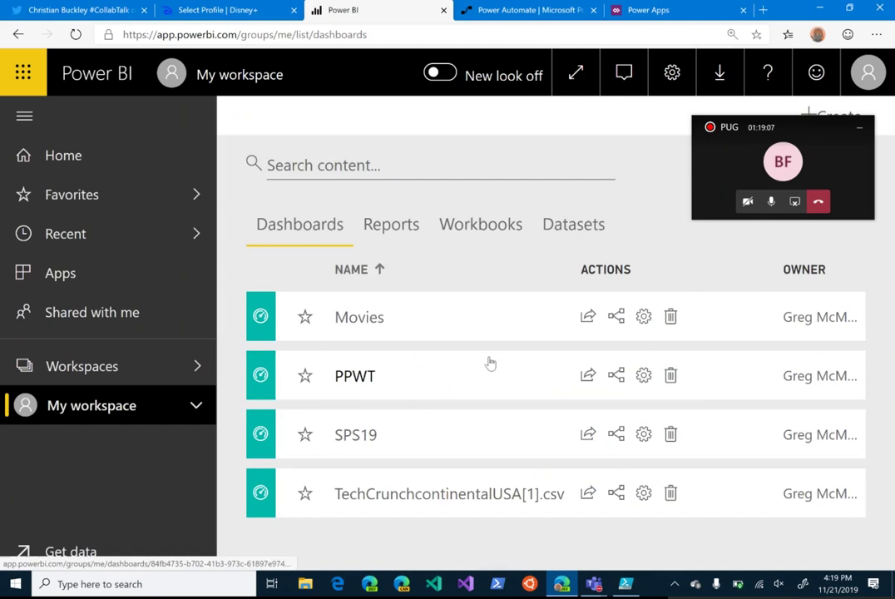
left_click(580, 233)
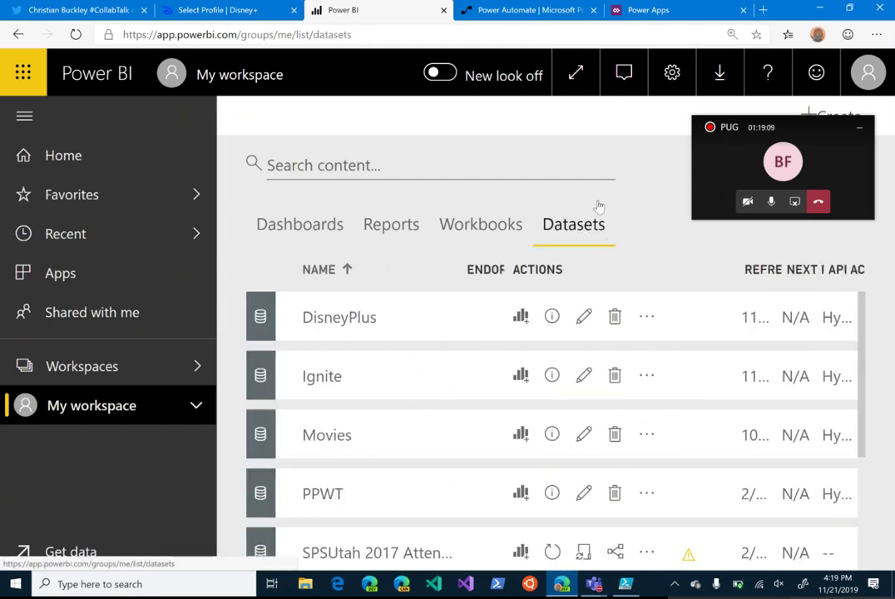
left_click(521, 317)
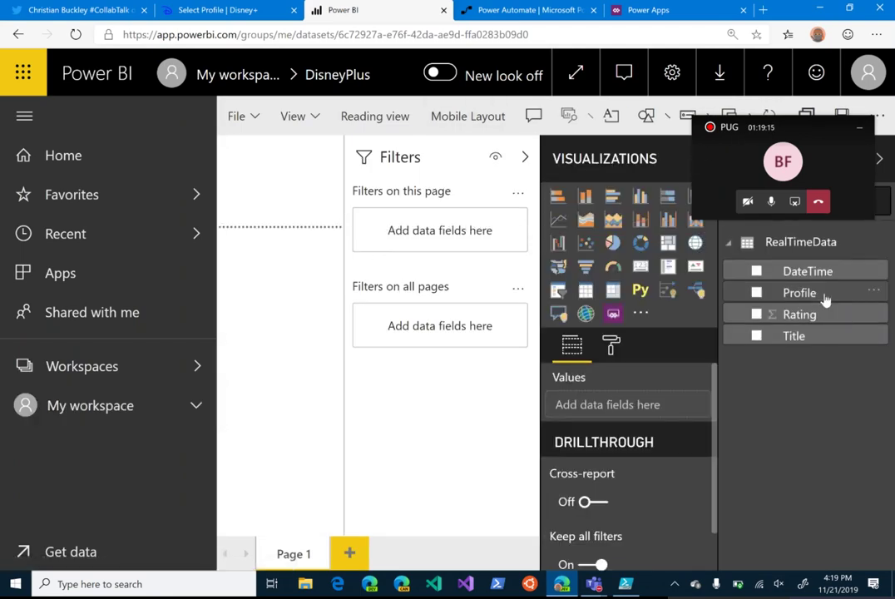
Step: Add a Title and Rating table, collapse the Filters pane, and widen the table across the canvas
left_click_drag(802, 131, 846, 455)
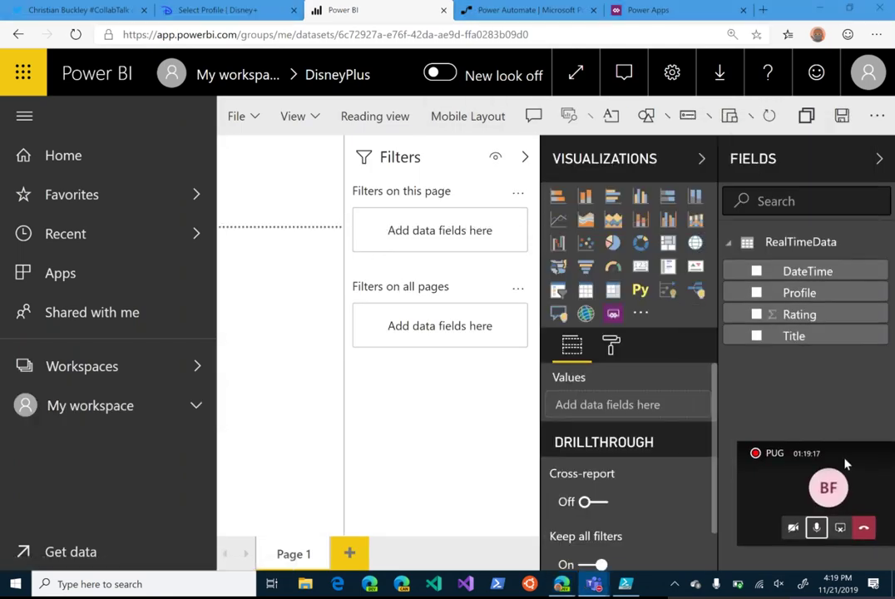
left_click(757, 337)
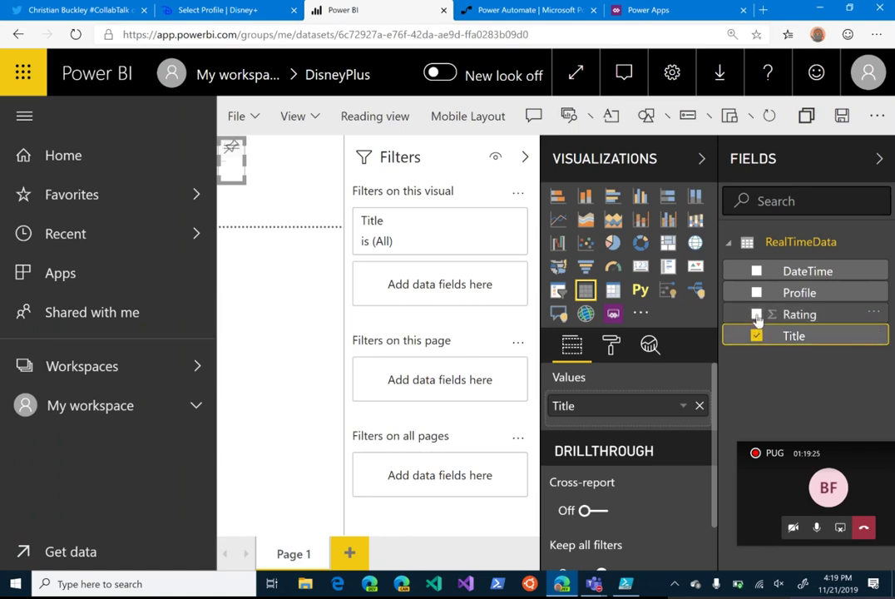
left_click(757, 315)
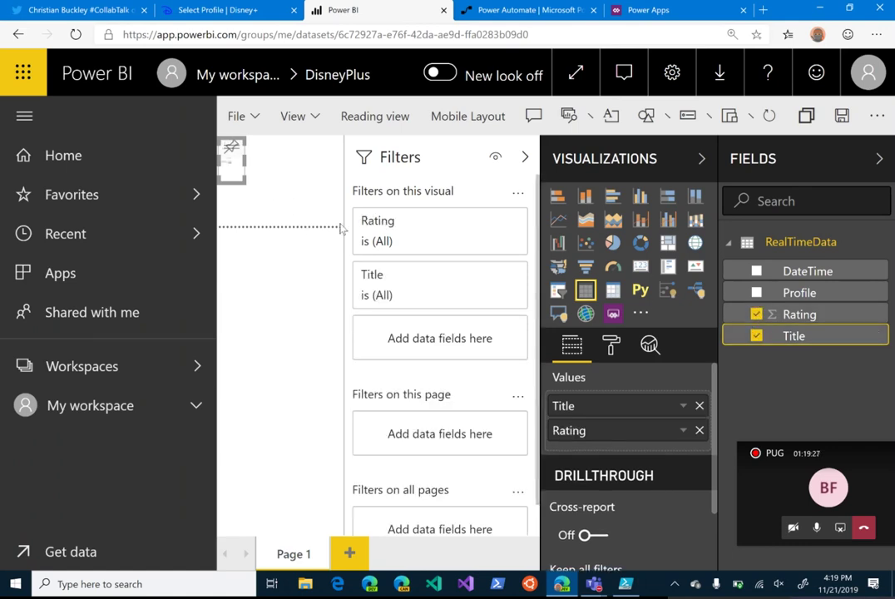
left_click(525, 157)
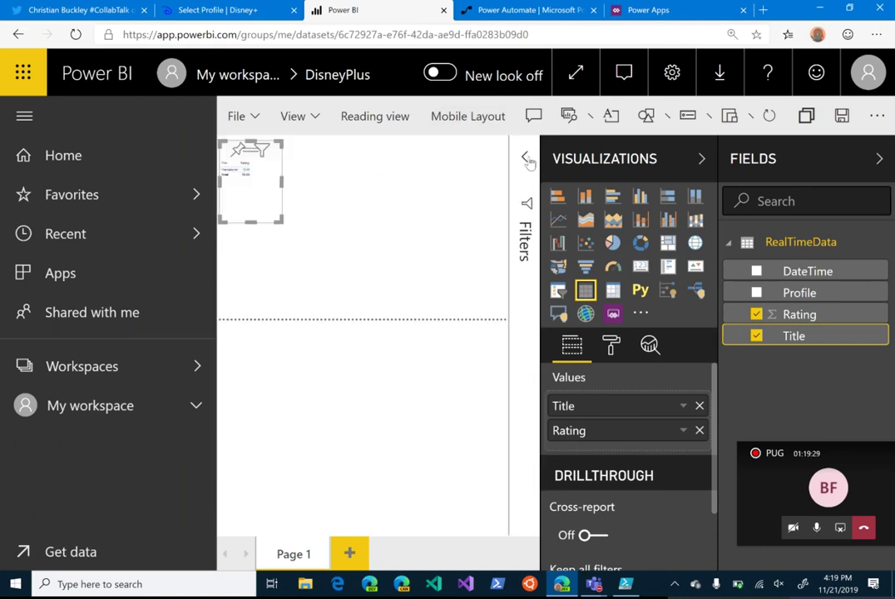
left_click_drag(275, 220, 558, 444)
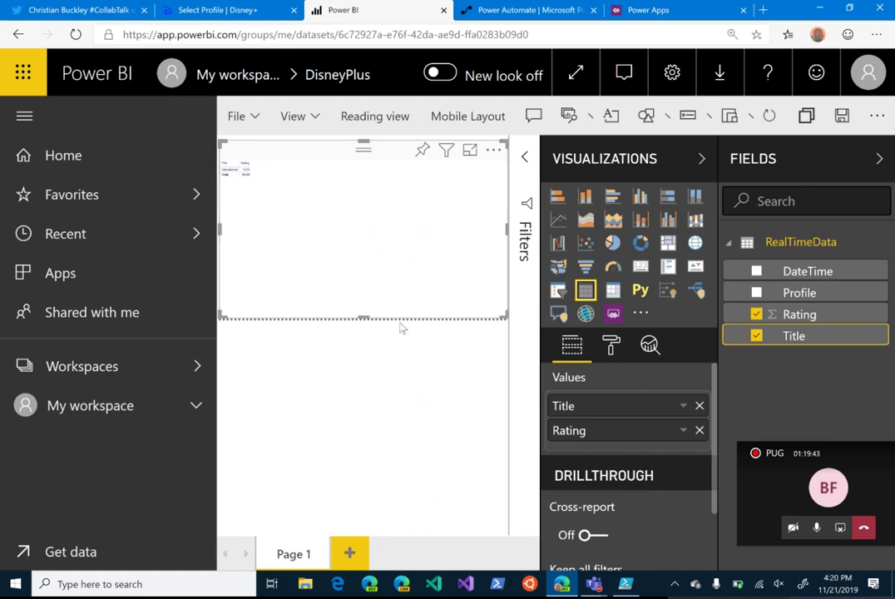
Step: Save the report under the name DisneyPlus
left_click(237, 116)
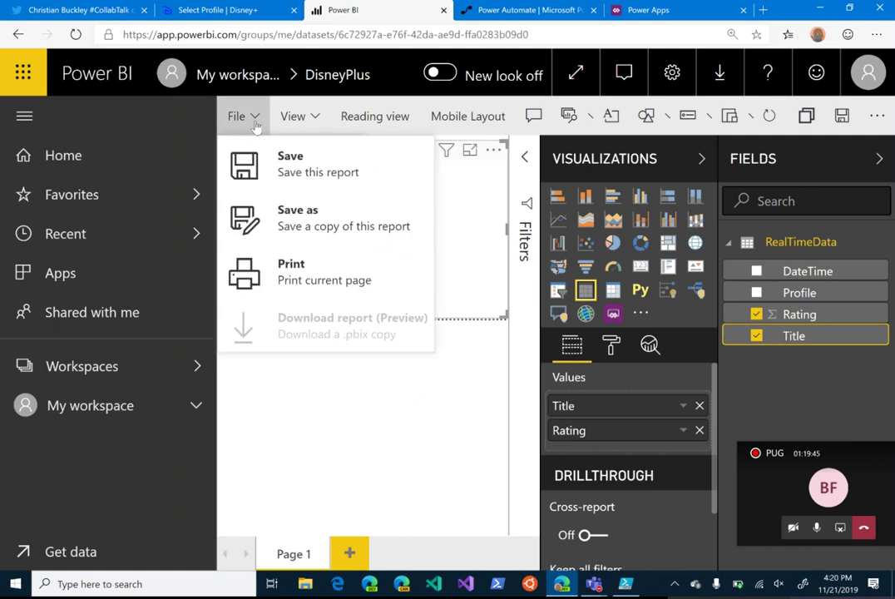
left_click(278, 170)
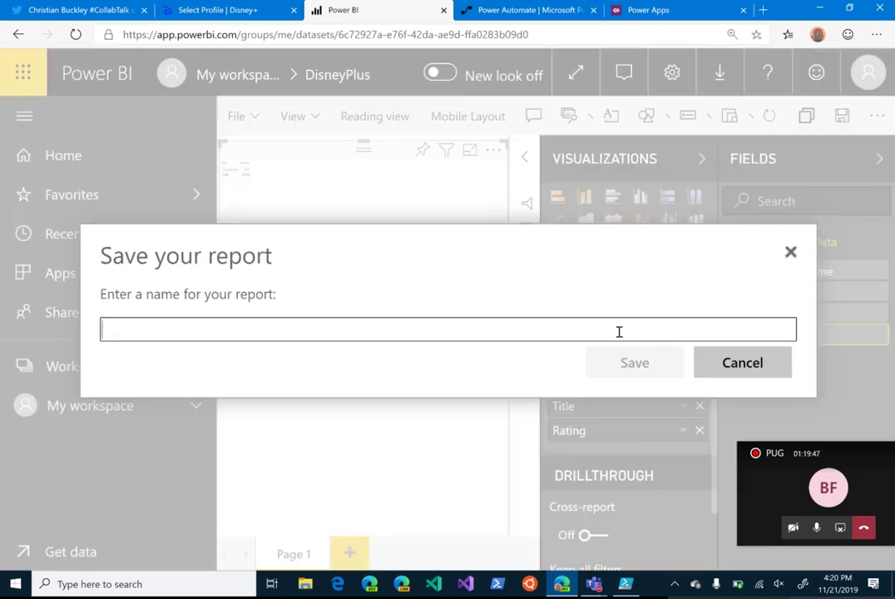
type("DisneyPlus")
left_click(620, 366)
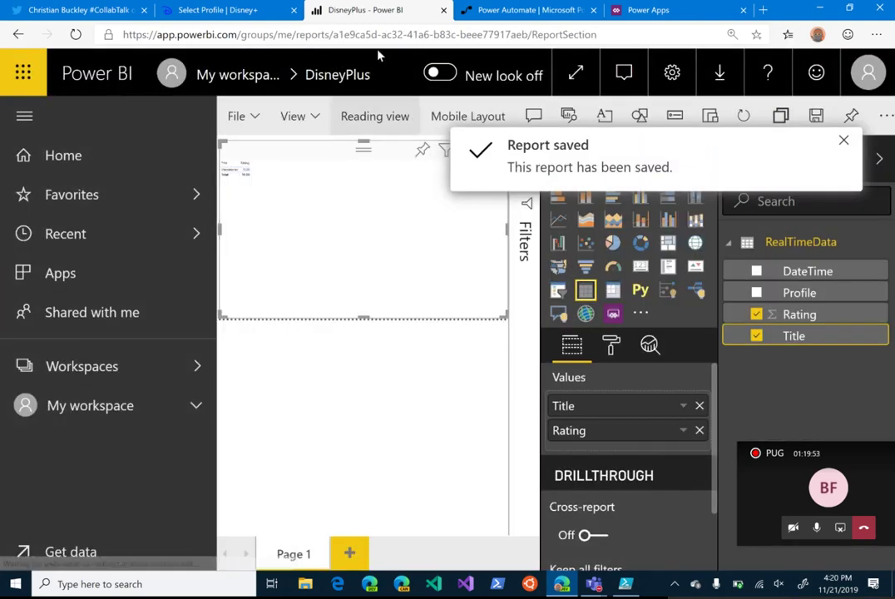
Step: Go to My workspace and show its list of reports
left_click(287, 121)
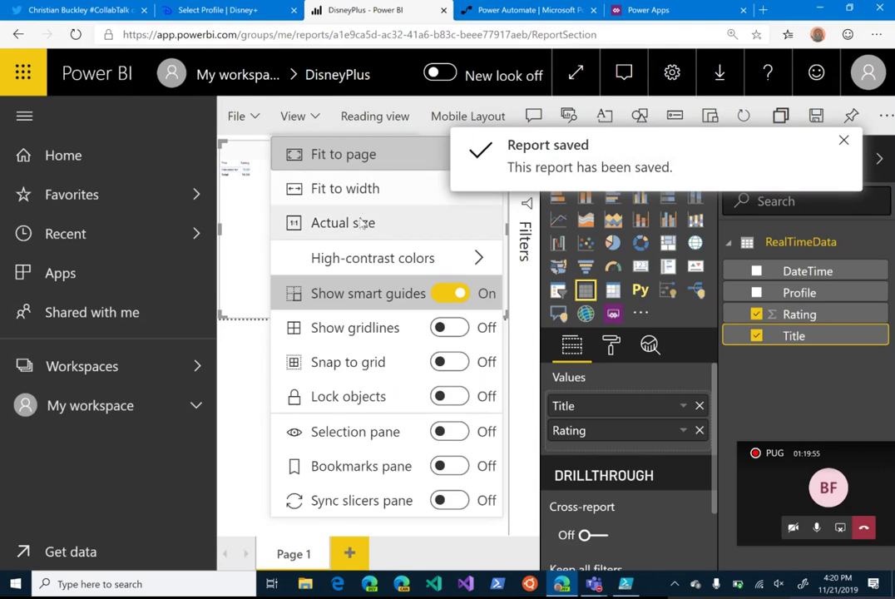
left_click(236, 376)
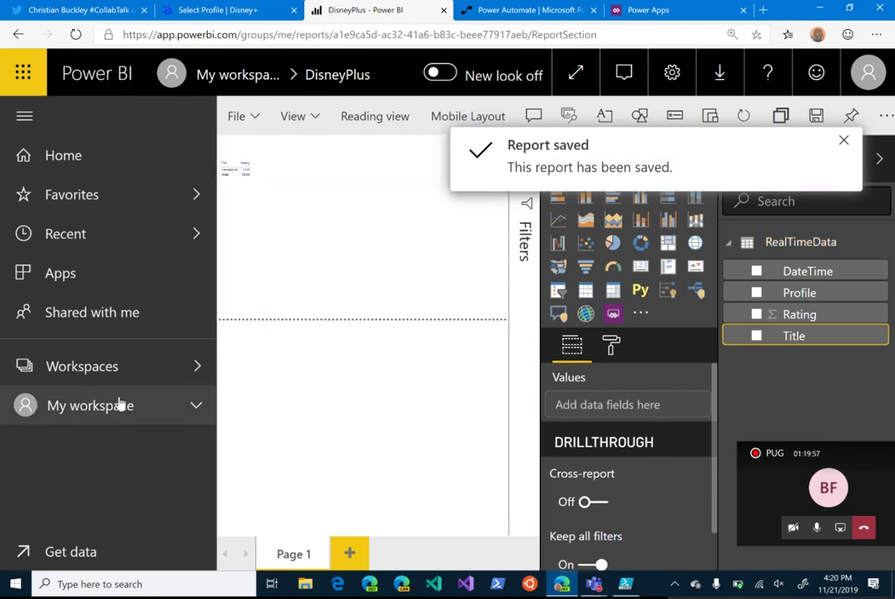
left_click(121, 404)
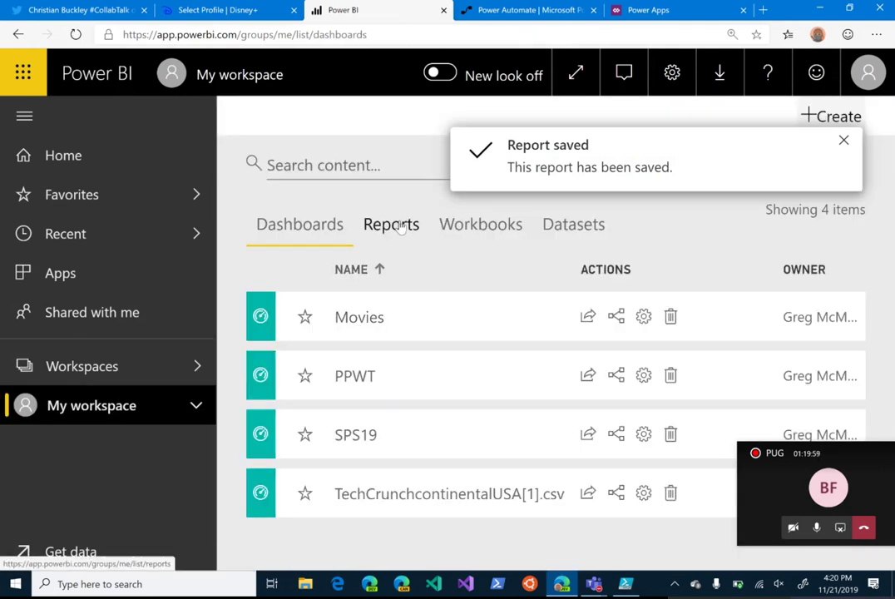
left_click(401, 228)
Step: Open the DisneyPlus report showing Mandalorian at 10.00, then return to PowerShell ISE
left_click(379, 332)
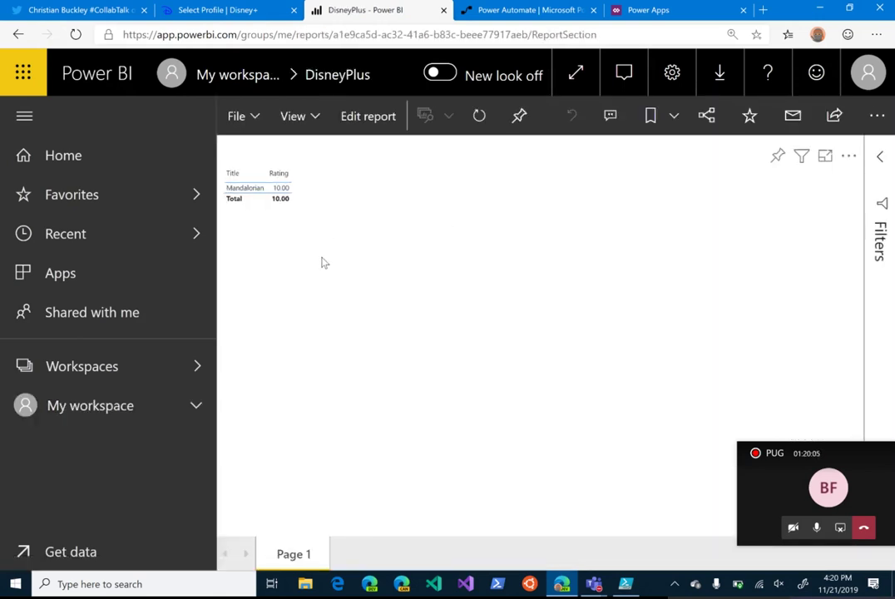
scroll(323, 263, "up", 7, "ctrl")
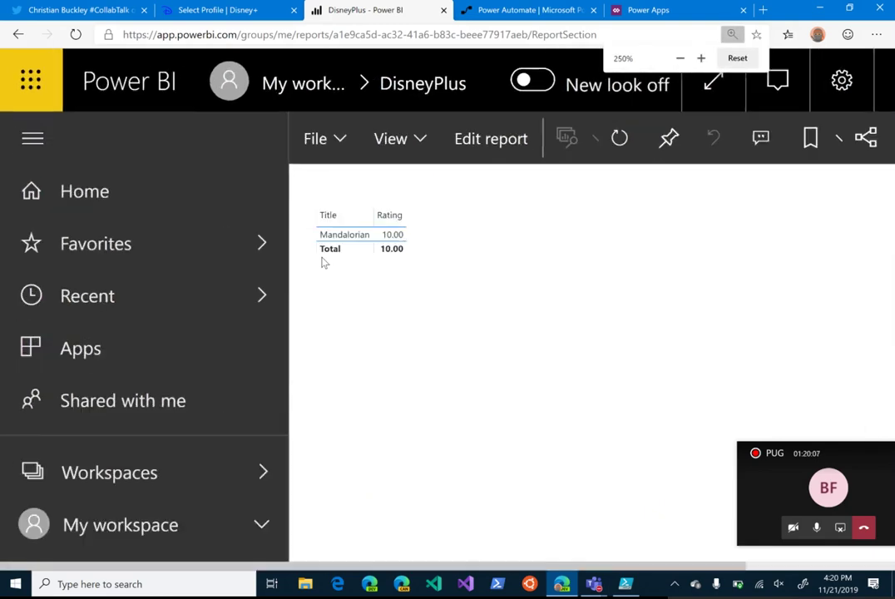
scroll(323, 263, "up", 1, "ctrl")
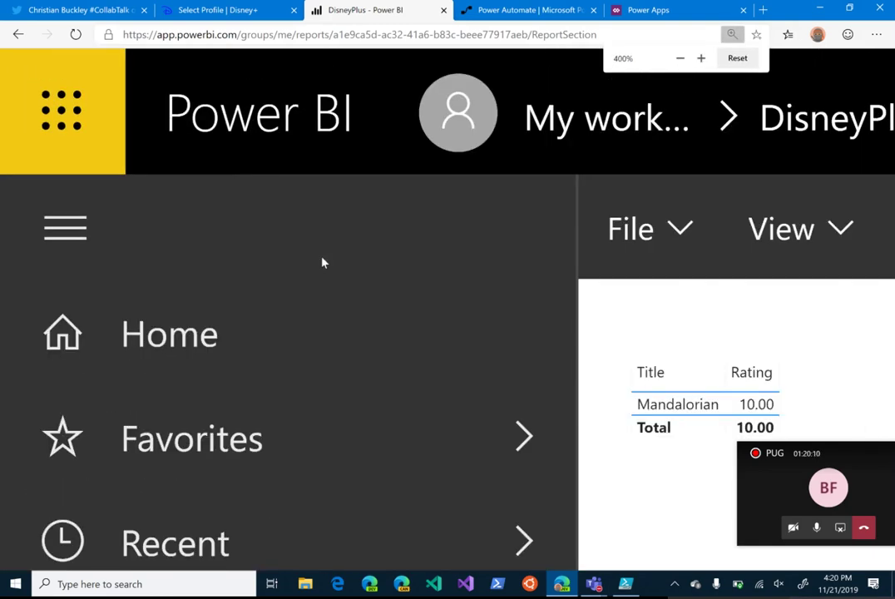
scroll(323, 263, "down", 2, "ctrl")
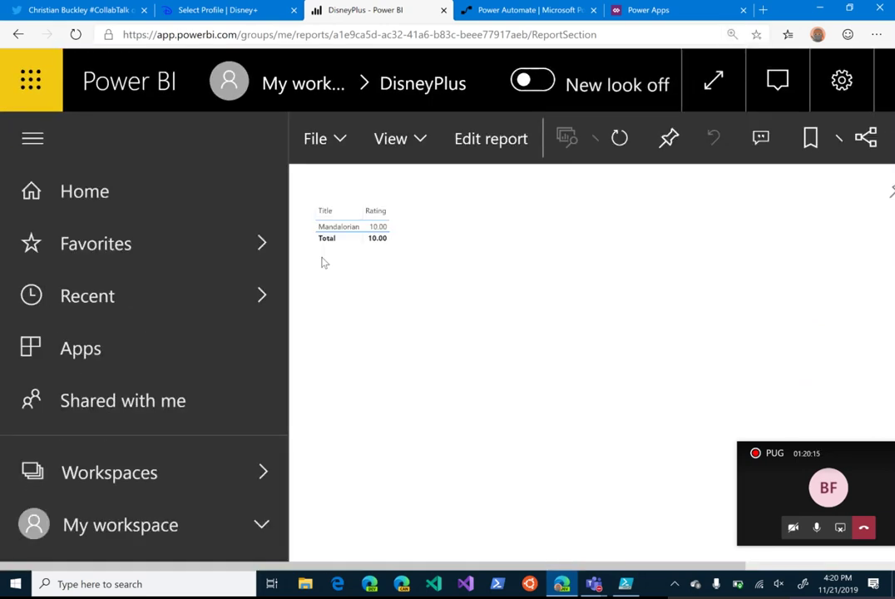
scroll(325, 263, "up", 2, "ctrl")
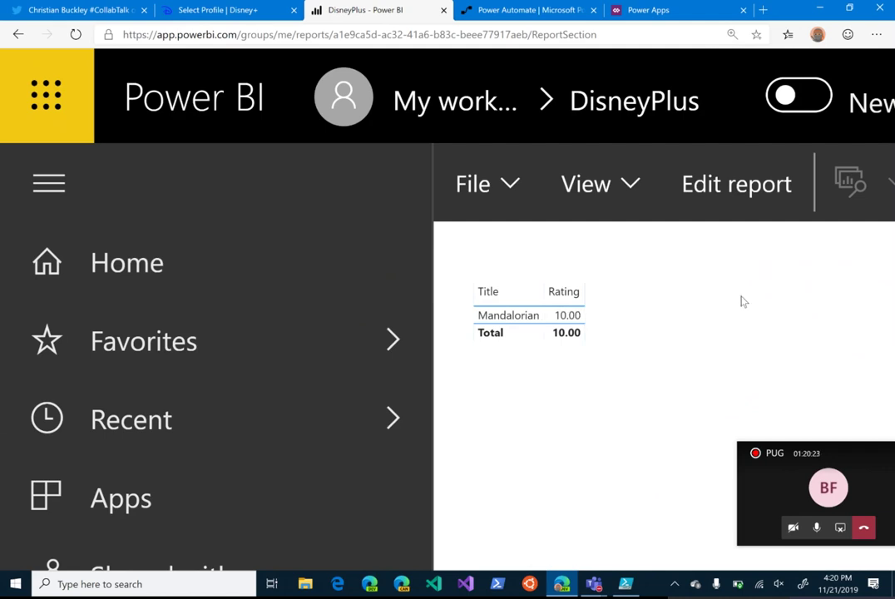
left_click(628, 587)
Step: Change the payload to 'Lady and the Tramp', Rating 8, a different profile name, and run it
scroll(200, 116, "left", 5)
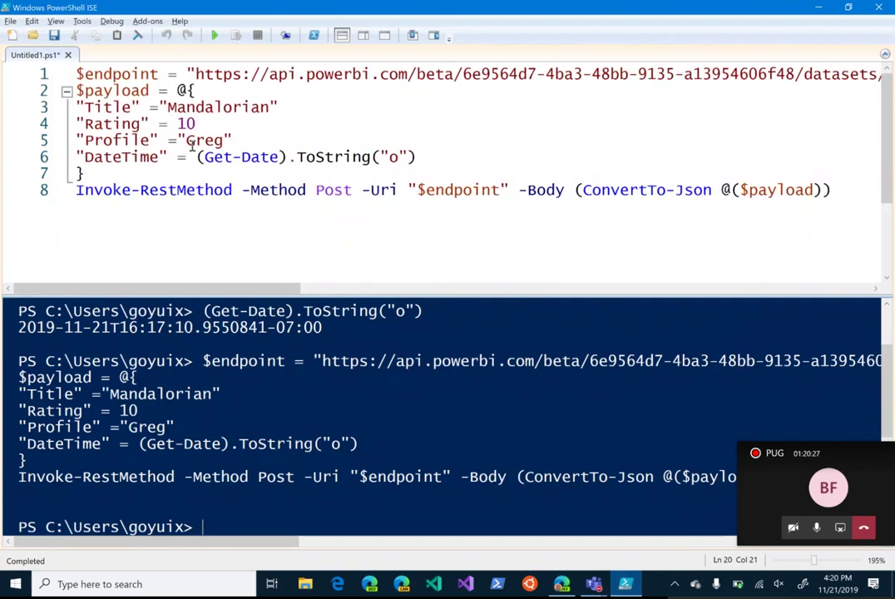
double_click(221, 108)
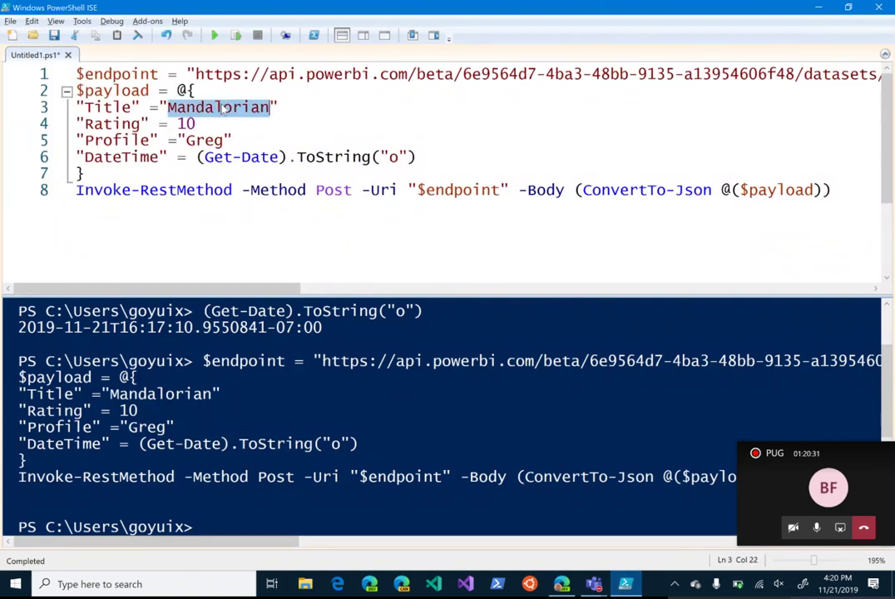
type("Lady and the Tramp")
key("Down")
key("shift+Left")
key("shift+Left")
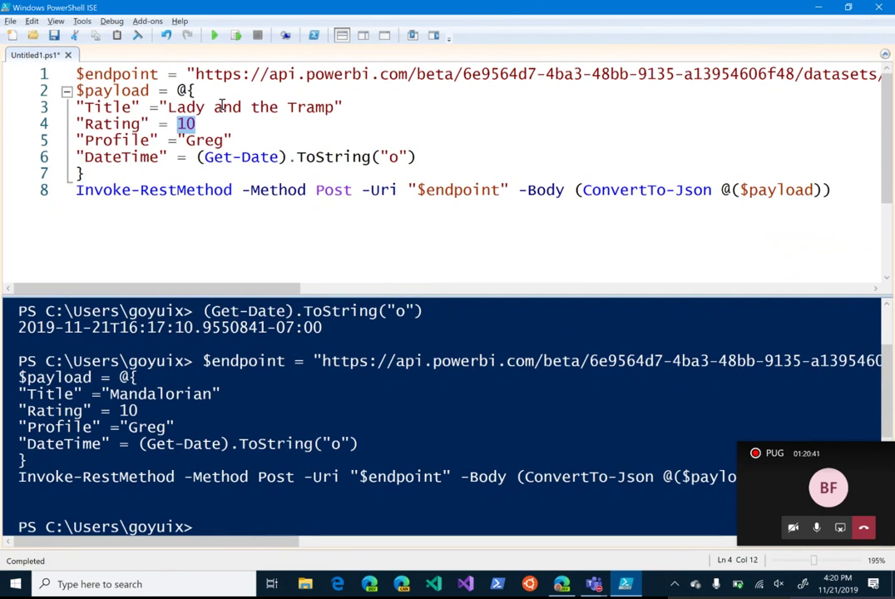
type("8")
key("Down")
key("shift+Right")
key("shift+Right")
key("shift+Right")
key("shift+Right")
type("Becca")
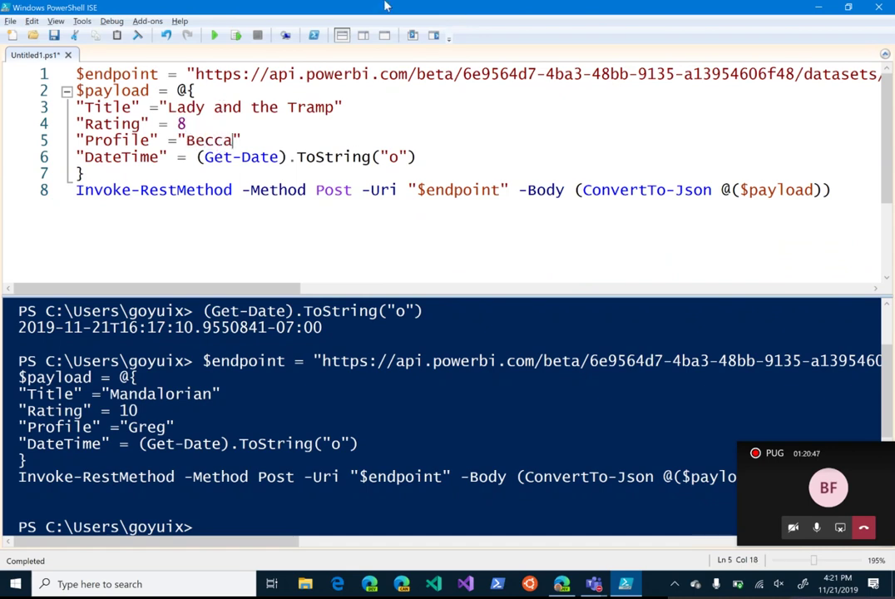
left_click(214, 36)
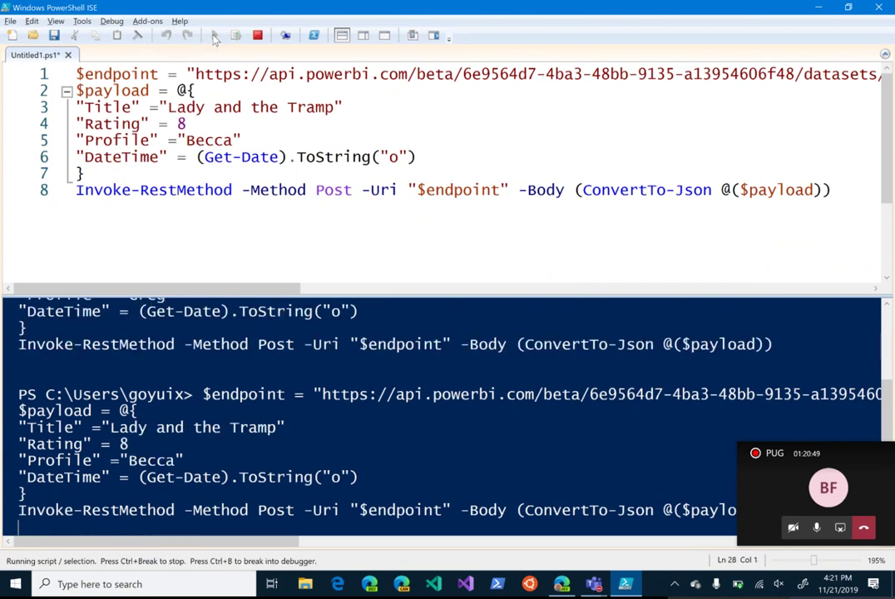
Step: Refresh the Power BI report so Lady and the Tramp appears at 8.00
key("alt+Tab")
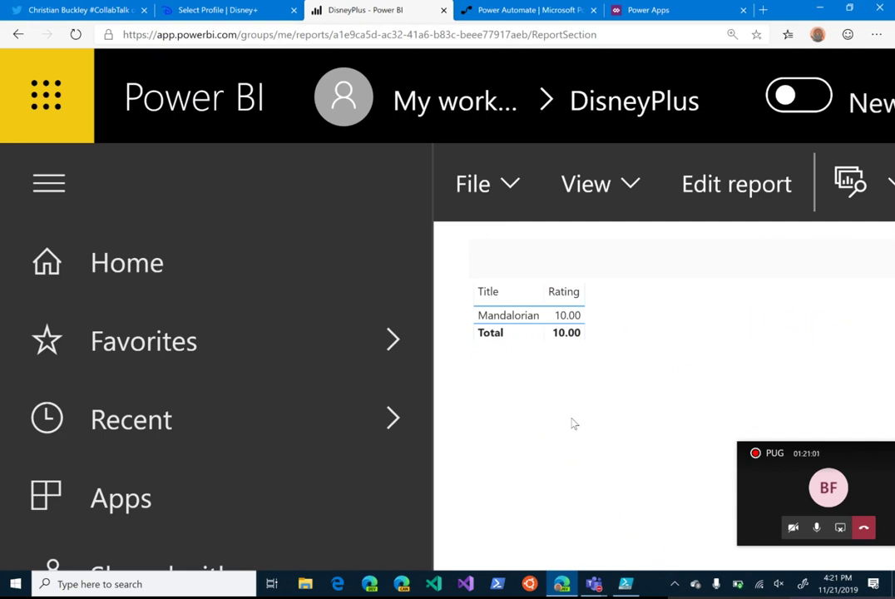
scroll(819, 194, "right", 4)
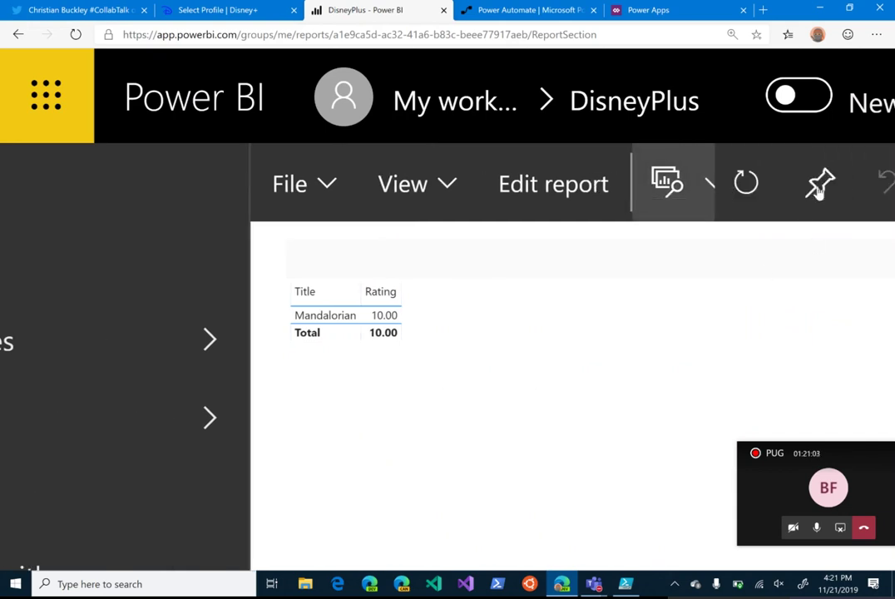
scroll(819, 193, "right", 1)
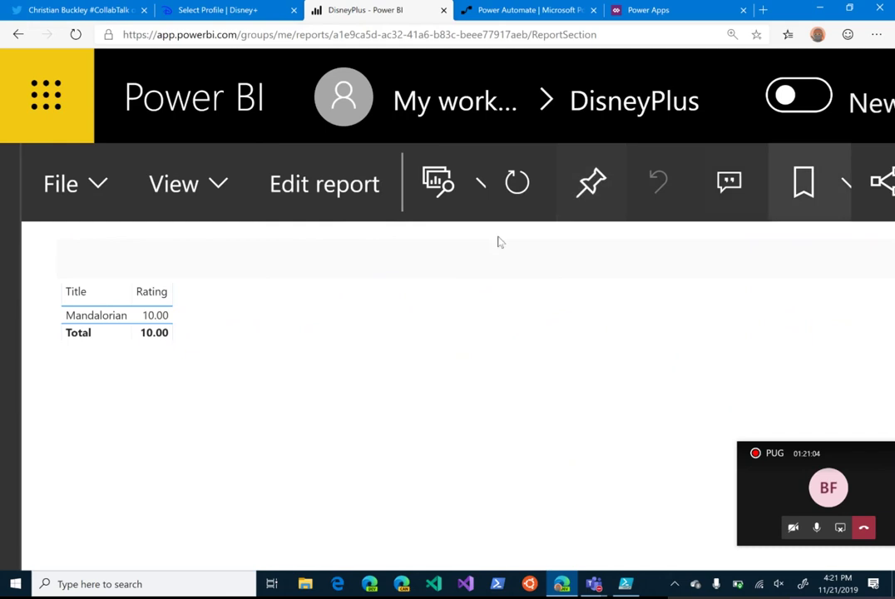
left_click(518, 185)
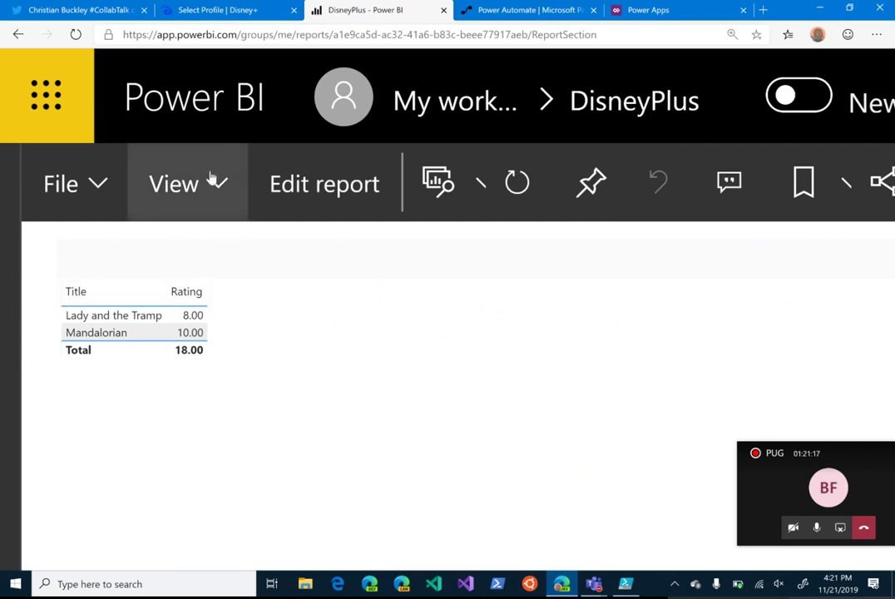
Step: Put the report into edit mode, then return to the workspace reports list zoomed out
left_click(75, 183)
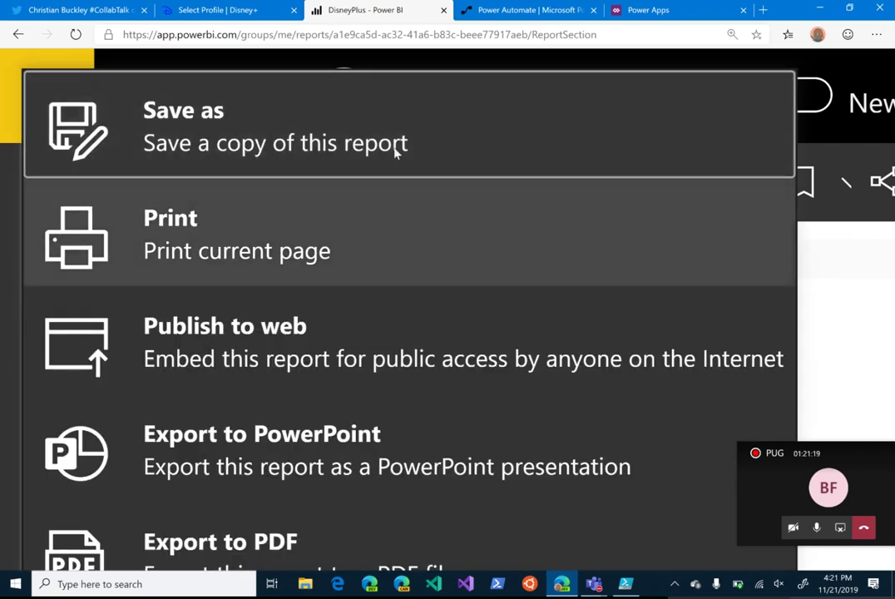
left_click(805, 251)
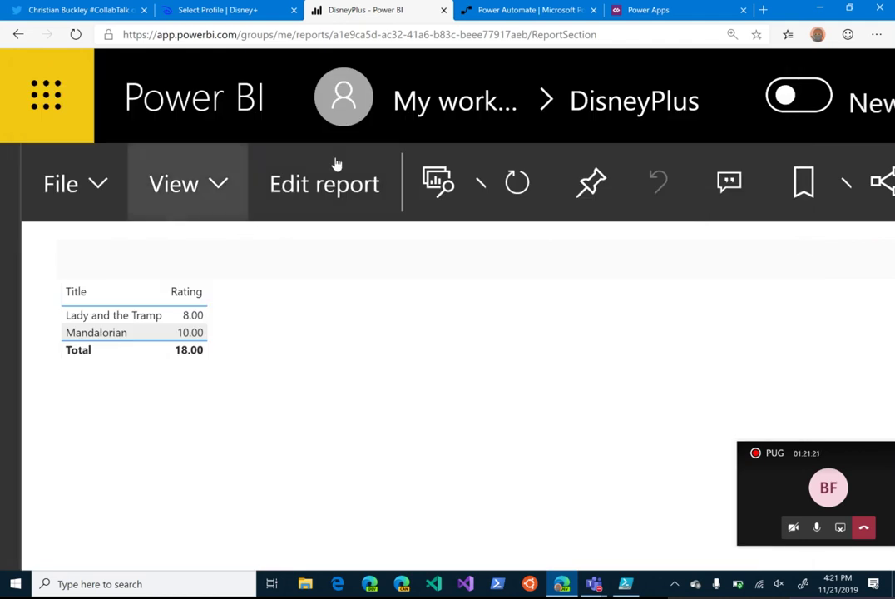
left_click(324, 185)
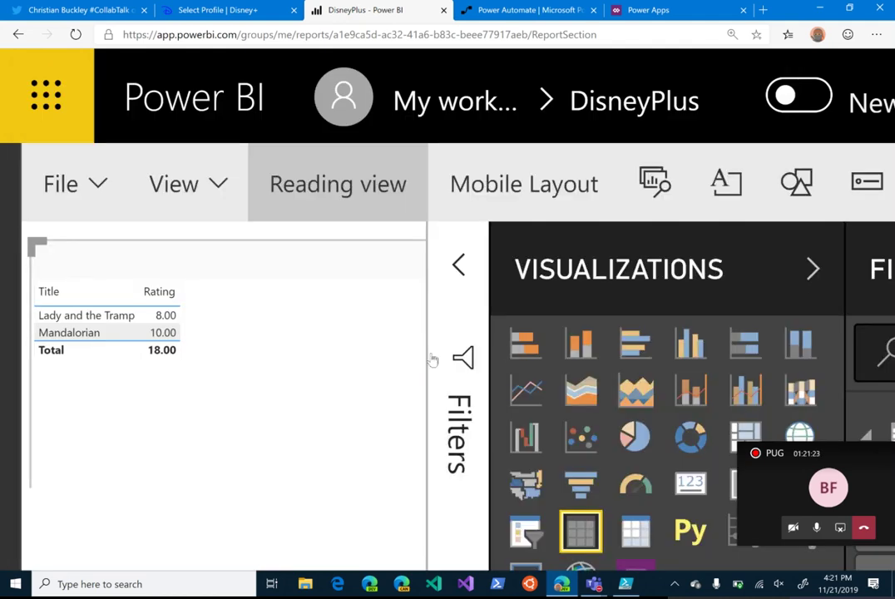
key("alt+Left")
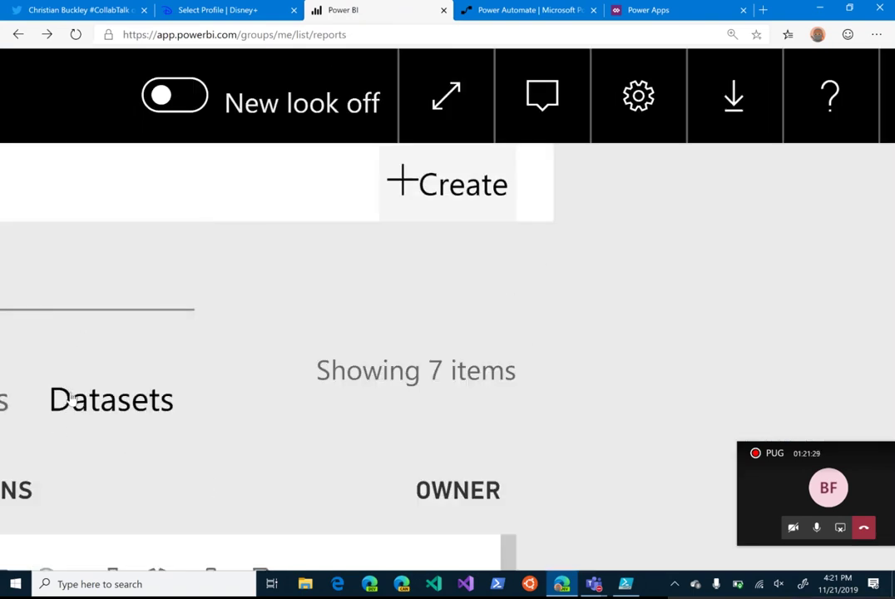
key("ctrl+minus")
key("ctrl+minus")
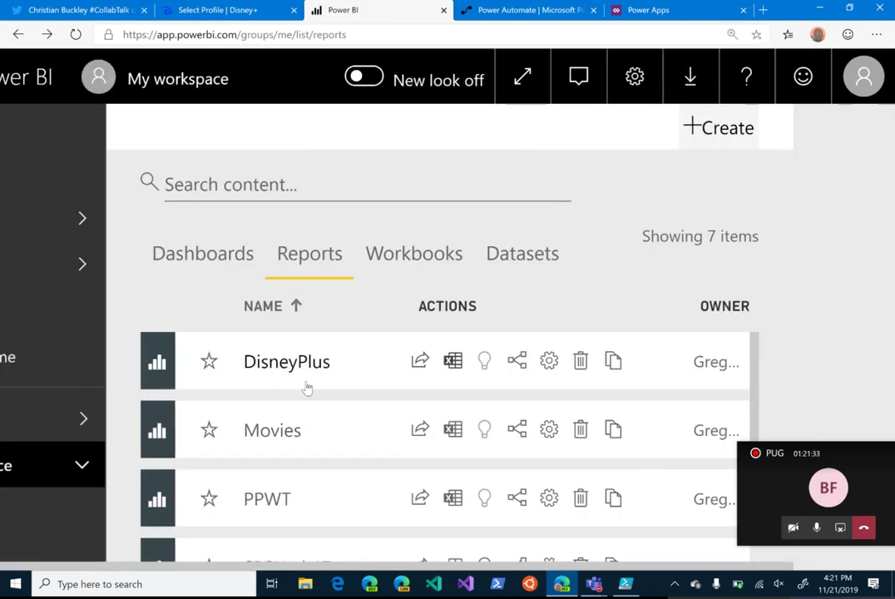
Step: Pin the DisneyPlus report's Rating by Title table to a new dashboard named DisneyPlus and open it
left_click(259, 364)
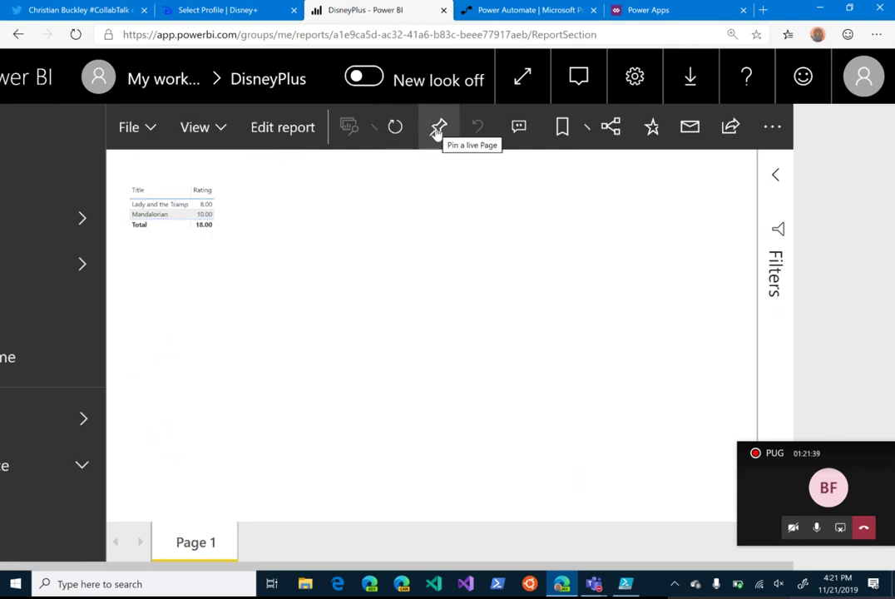
mouse_move(156, 196)
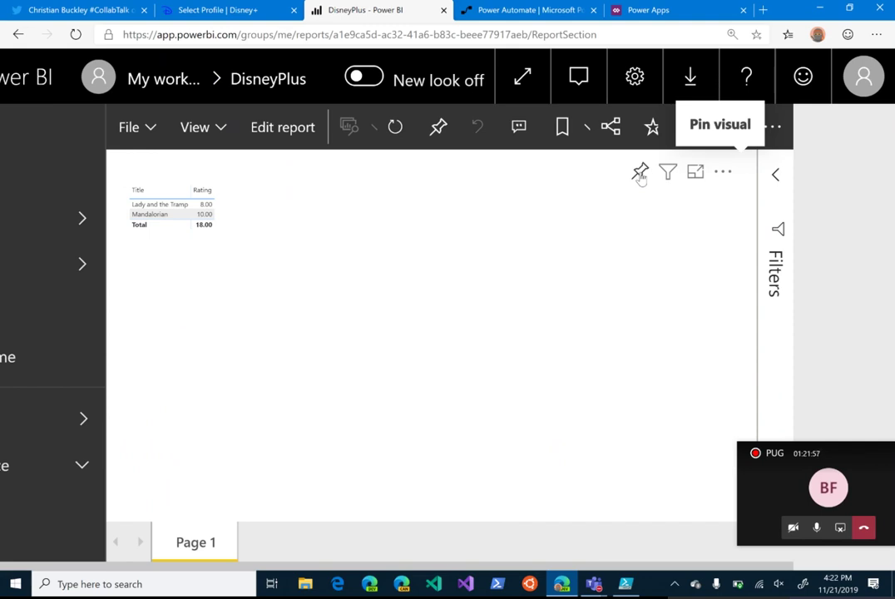
left_click(640, 173)
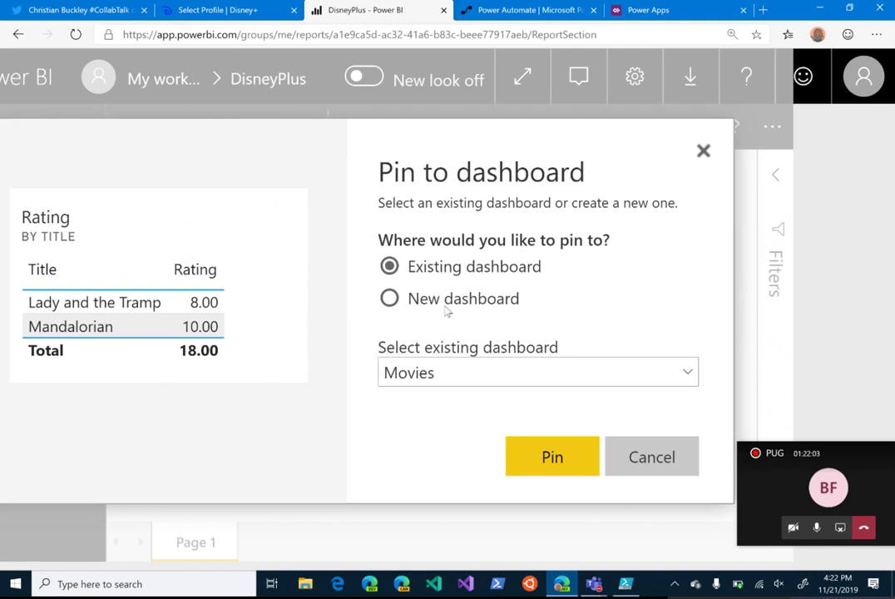
left_click(389, 298)
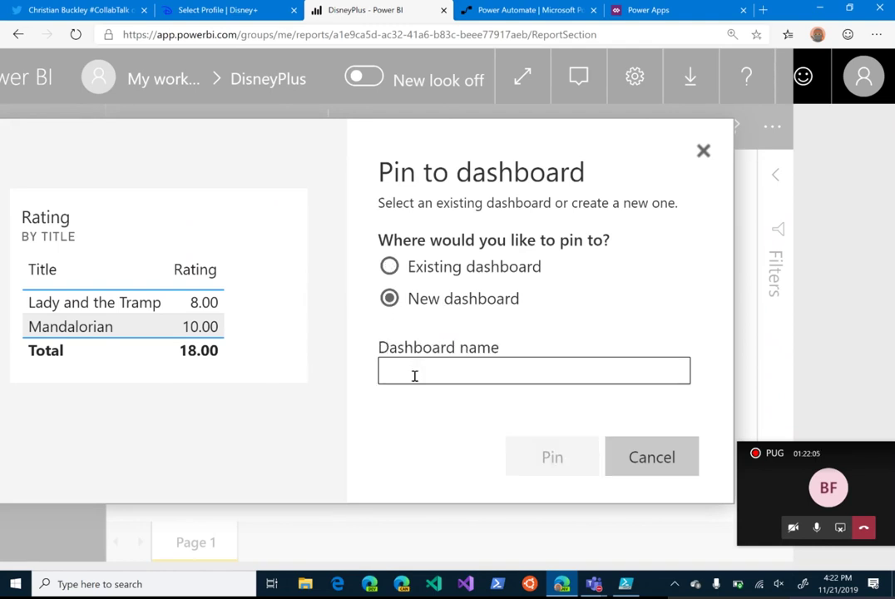
type("DisneyPlus")
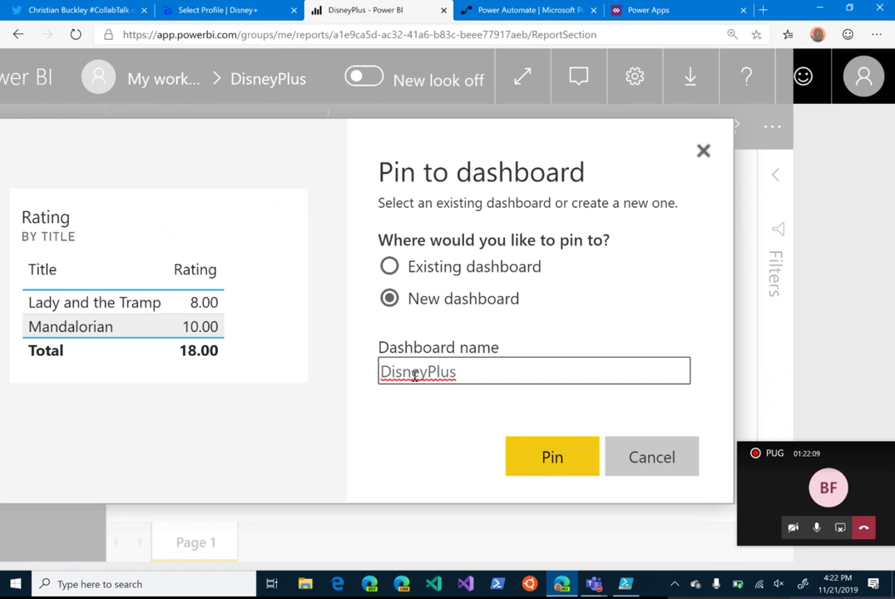
left_click(554, 458)
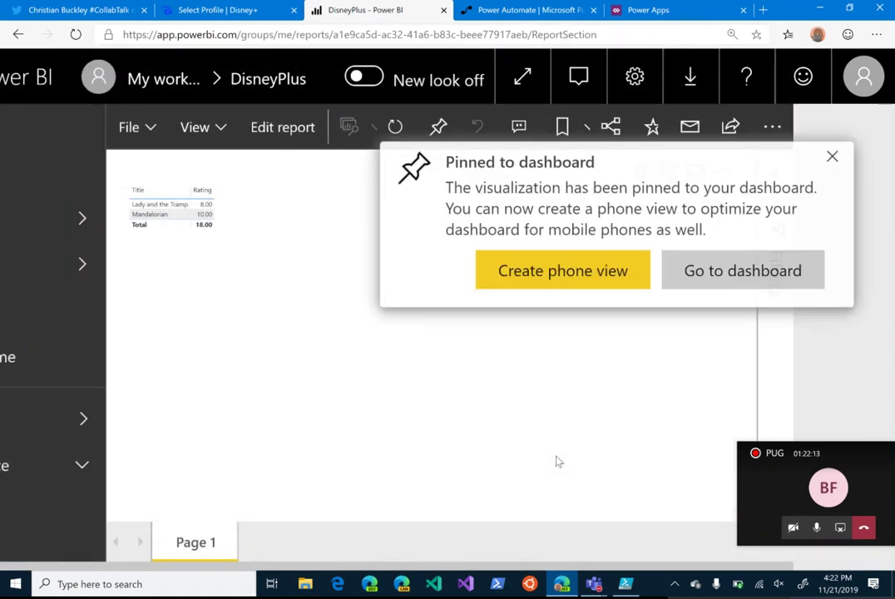
left_click(747, 281)
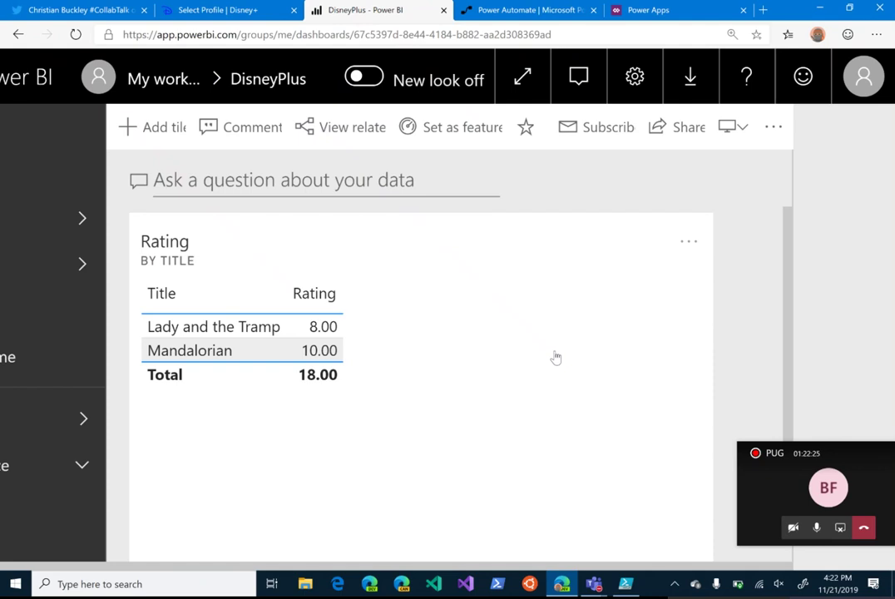
Step: Snap the browser to the left half and change the script's title to 'Escape to Witch Mountain'
key("super+Left")
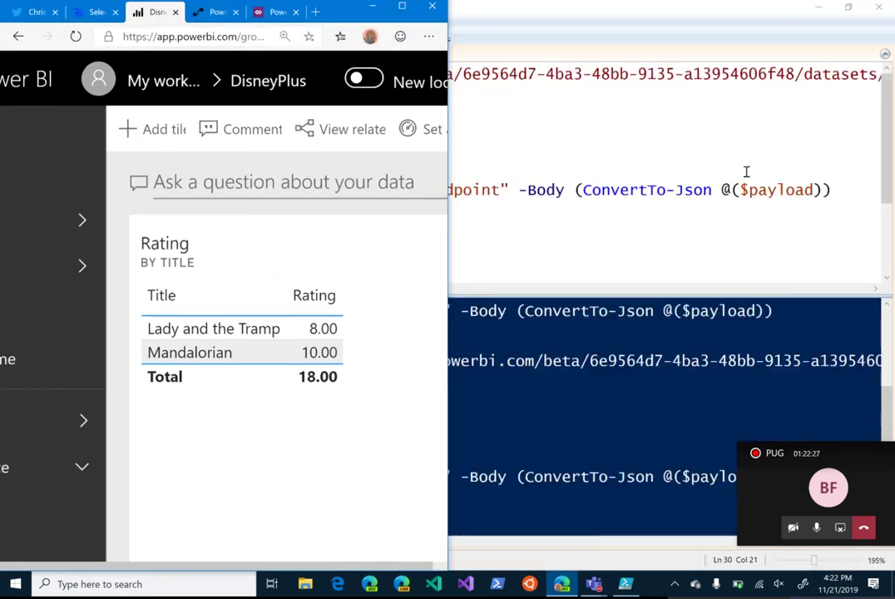
left_click(746, 171)
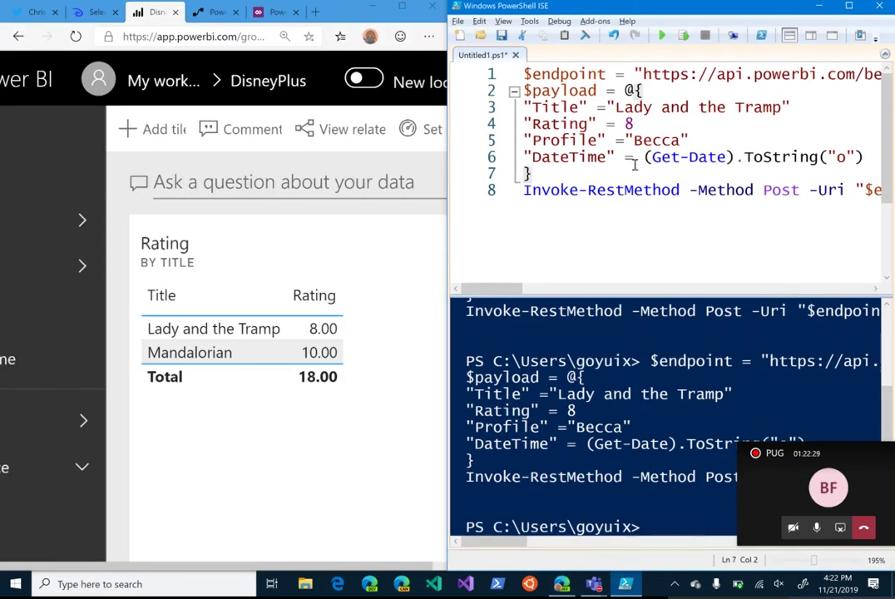
left_click_drag(619, 107, 783, 116)
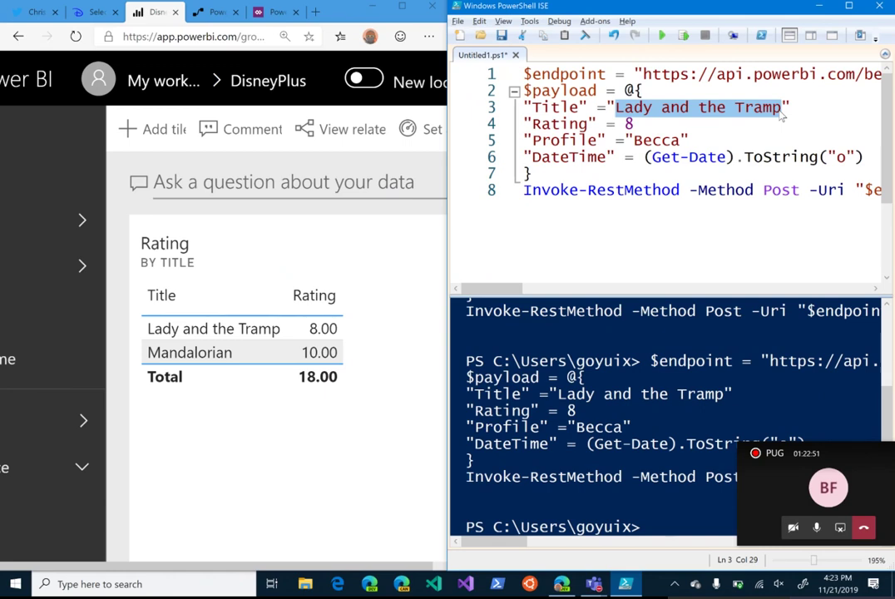
key("BackSpace")
type("Escap")
type("e to Witch M")
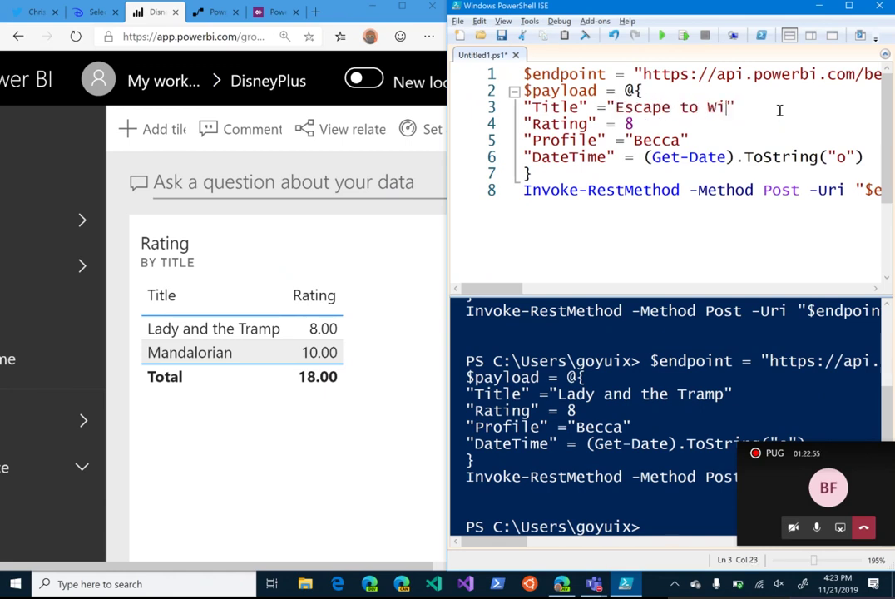
type("ountain")
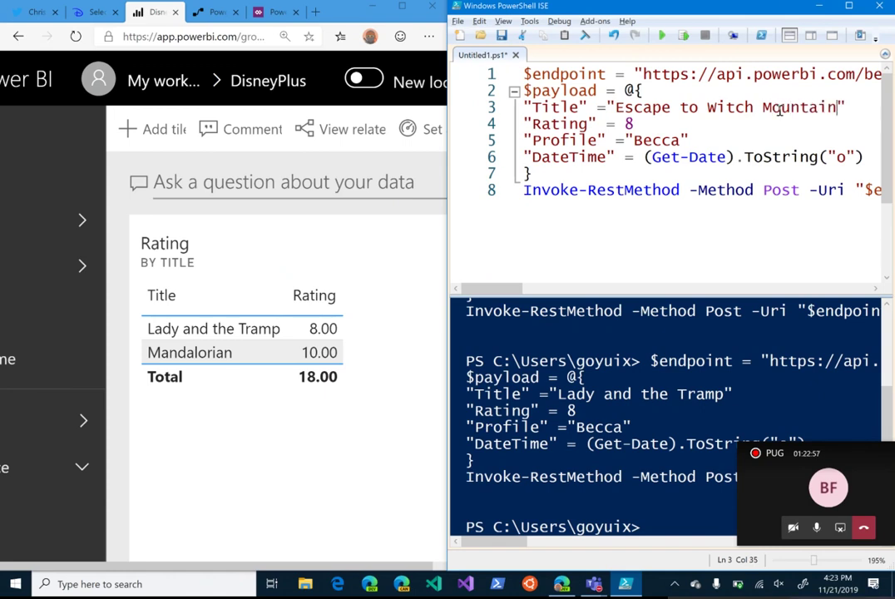
Step: Replace the profile name with a different one and set the rating to 9.7
key("Down")
key("Down")
key("Left")
key("shift+Left")
key("shift+Left")
key("shift+Left")
key("shift+Left")
key("shift+Left")
type("Ron")
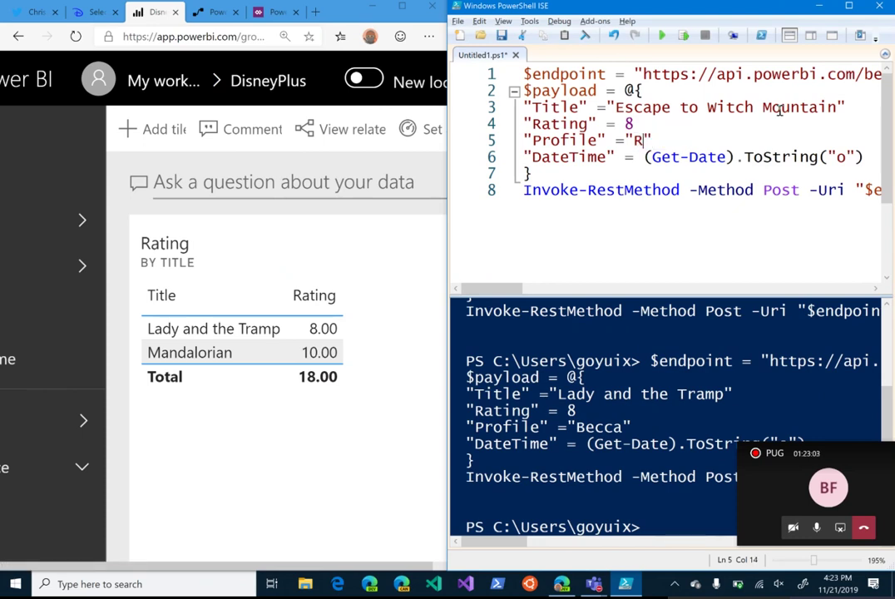
key("Up")
key("shift+Left")
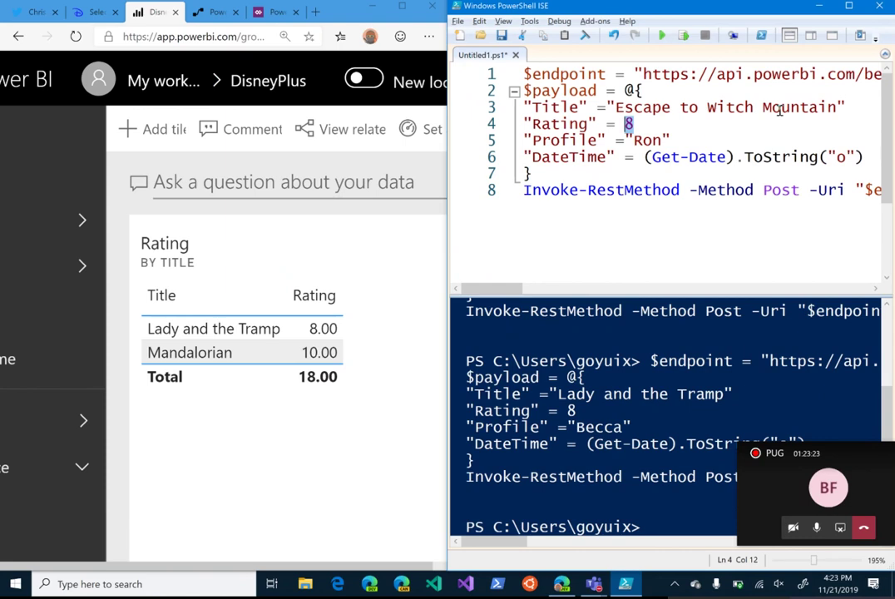
type("9.7")
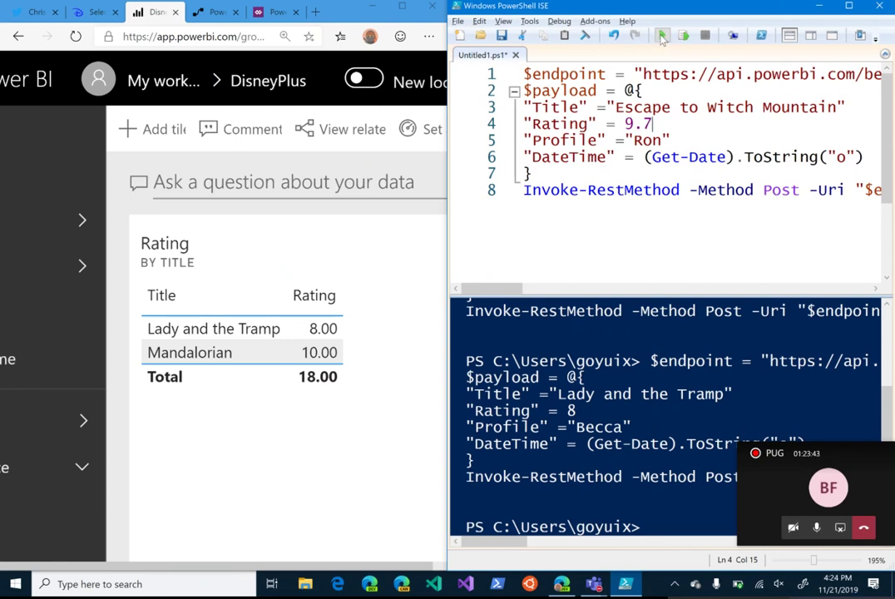
Step: Run the script to post Escape to Witch Mountain at 9.7 to the dashboard
left_click(662, 35)
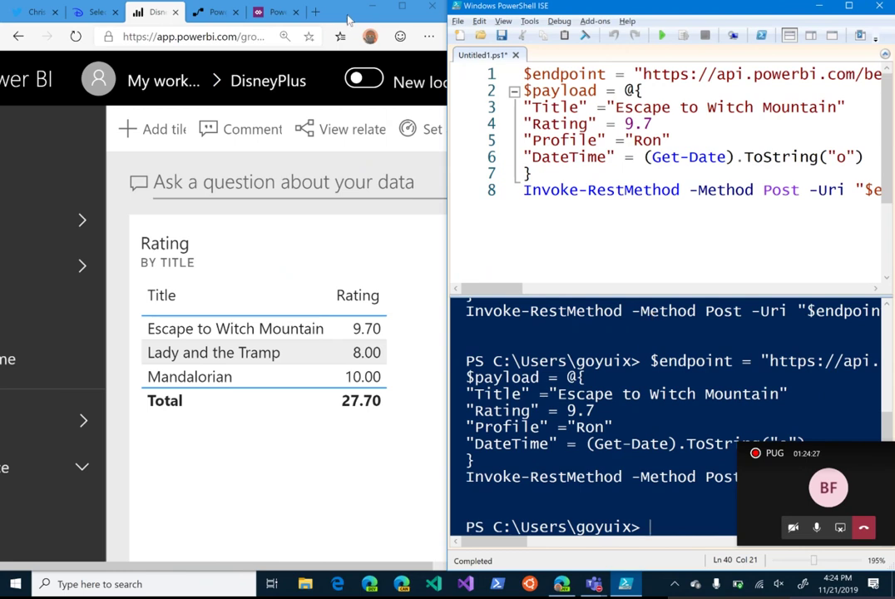
Step: Bring the Power Automate tab forward, maximize the browser, and go to the Create page
left_click(193, 13)
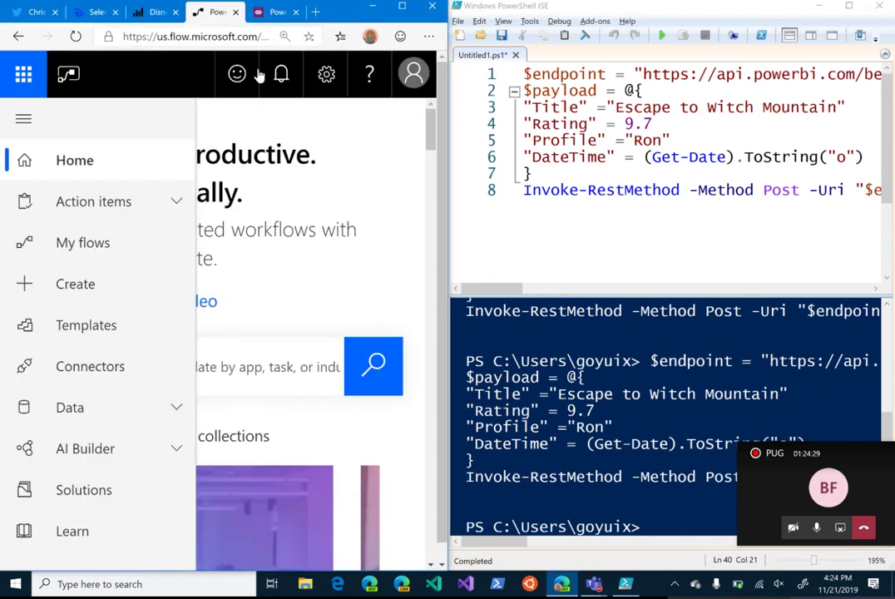
key("super+Up")
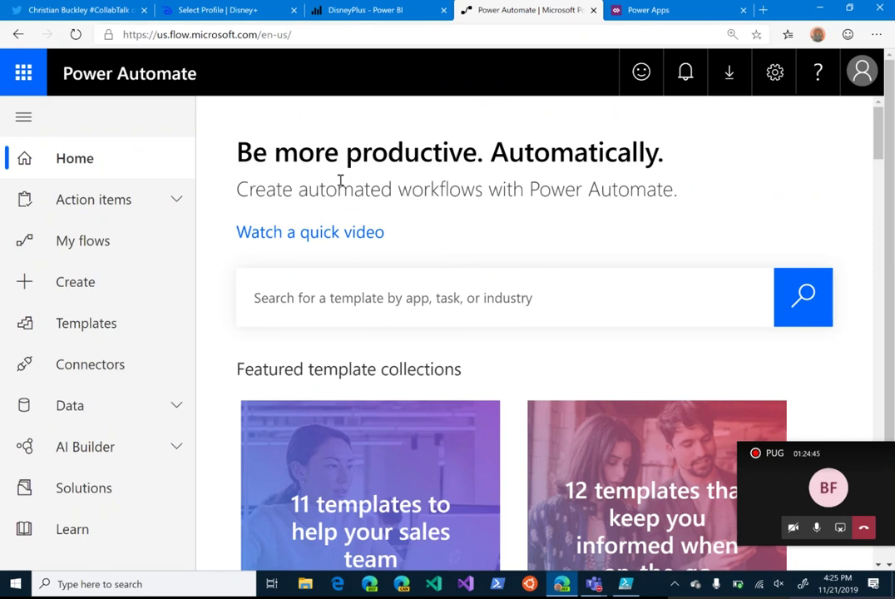
left_click(100, 293)
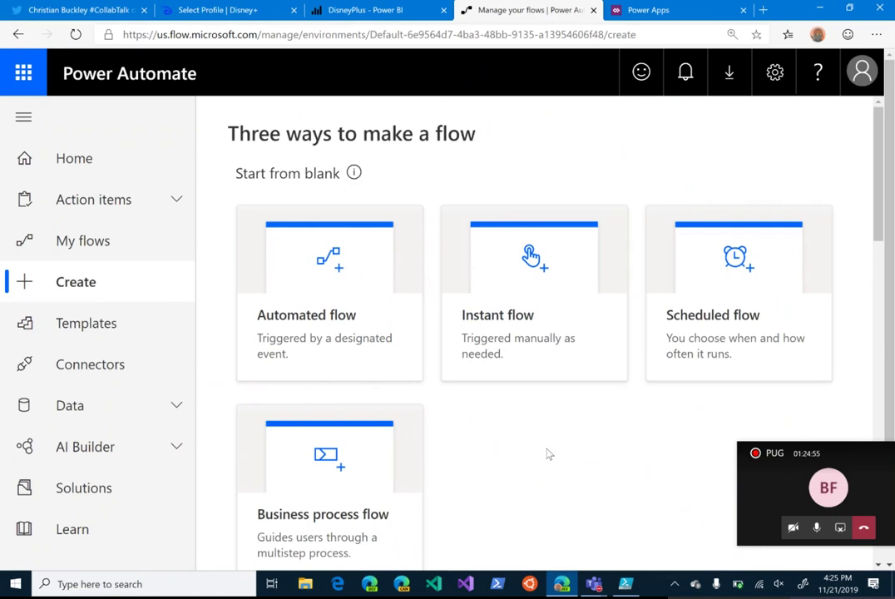
scroll(483, 452, "down", 1)
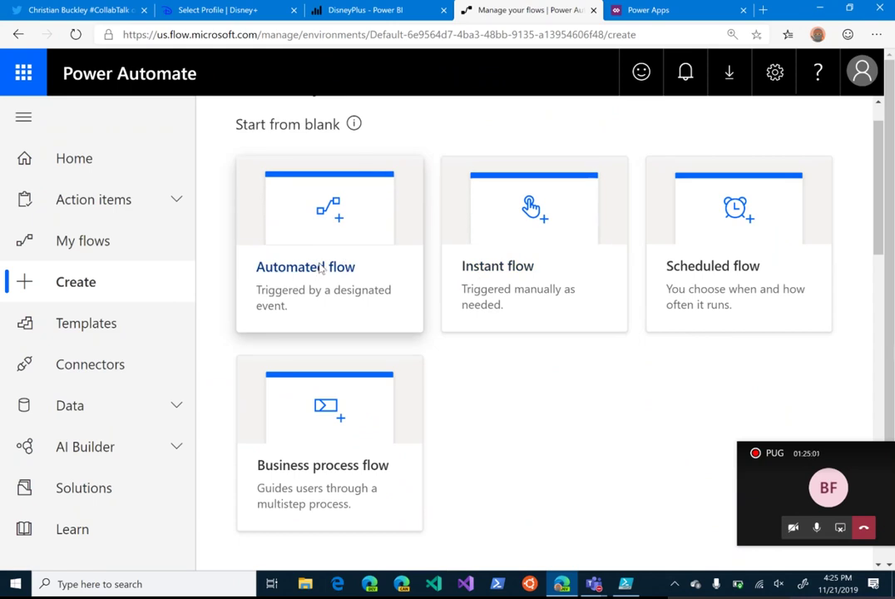
Step: Start an automated flow named DisneyPlus and search its triggers for 'PowerApps'
left_click(320, 270)
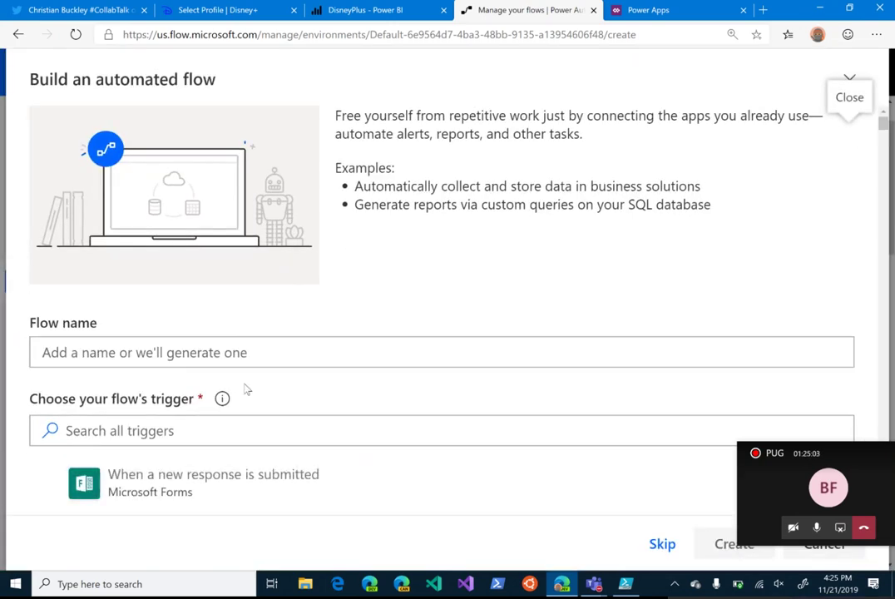
left_click(150, 352)
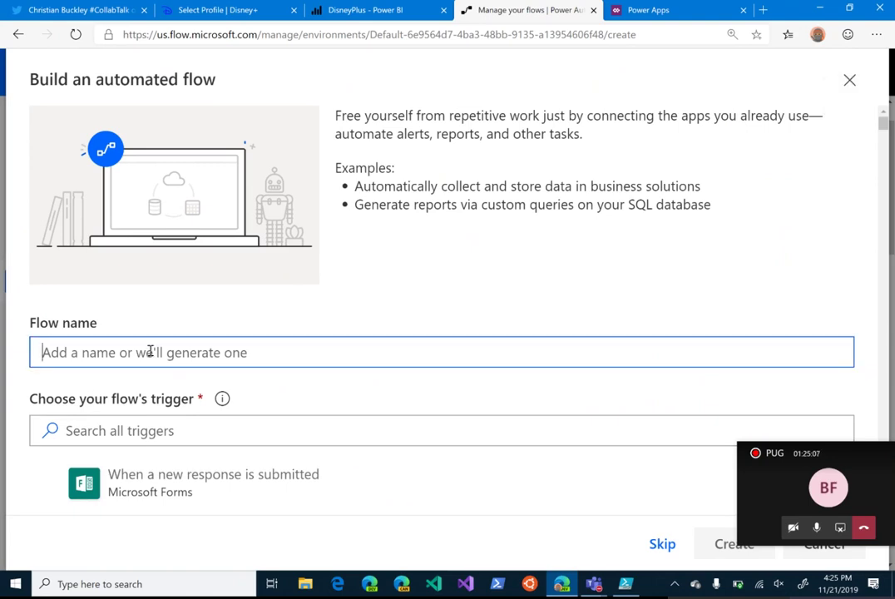
type("DisneyPlus")
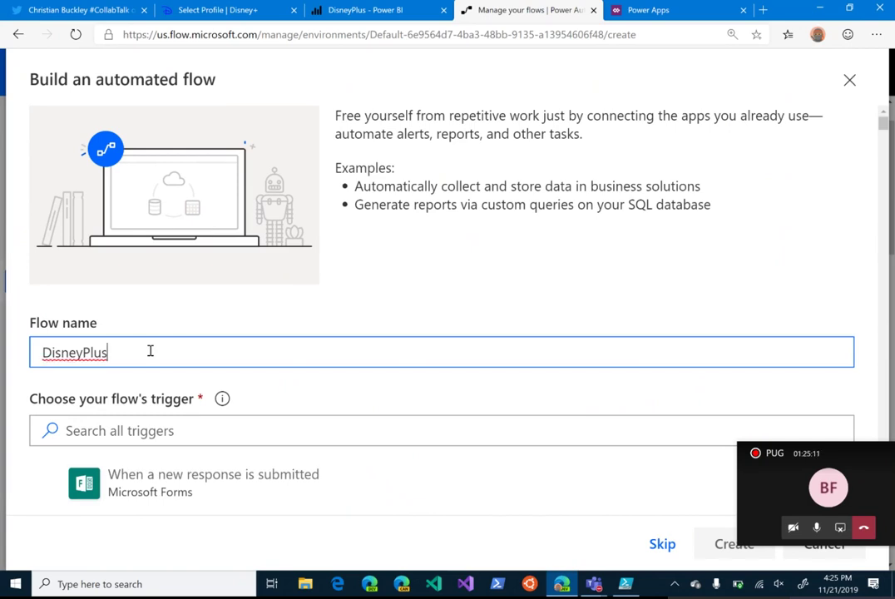
scroll(210, 383, "down", 2)
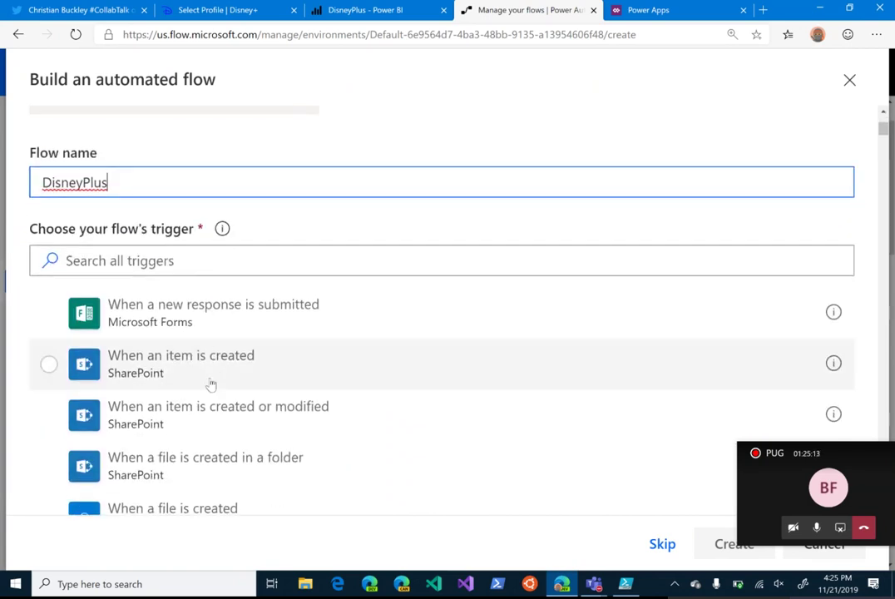
left_click(162, 260)
type("PowerAp")
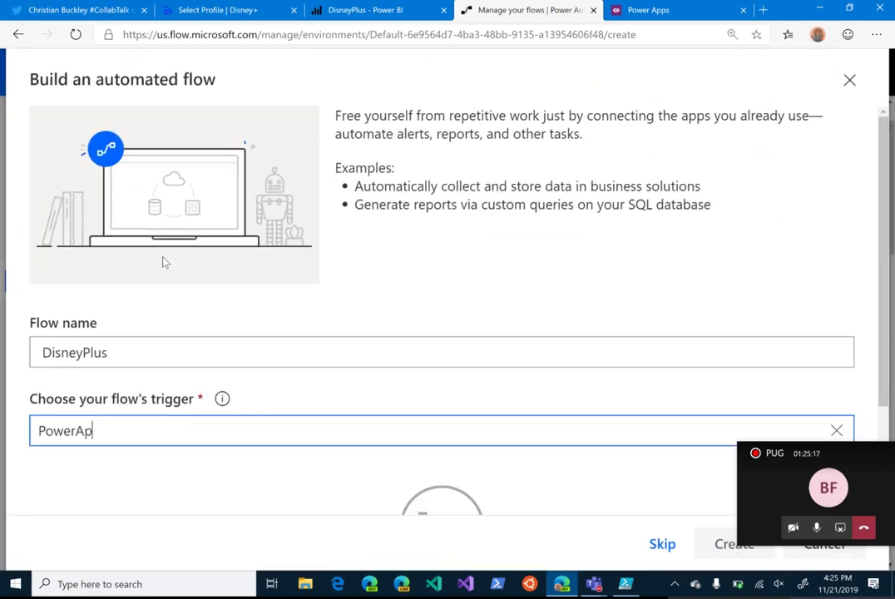
type("ps")
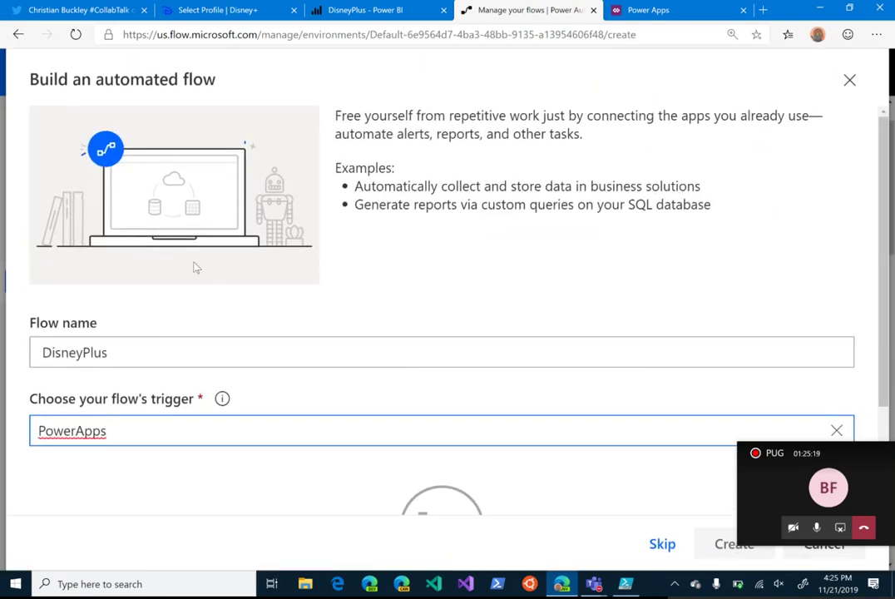
scroll(198, 264, "down", 2)
scroll(214, 175, "up", 2)
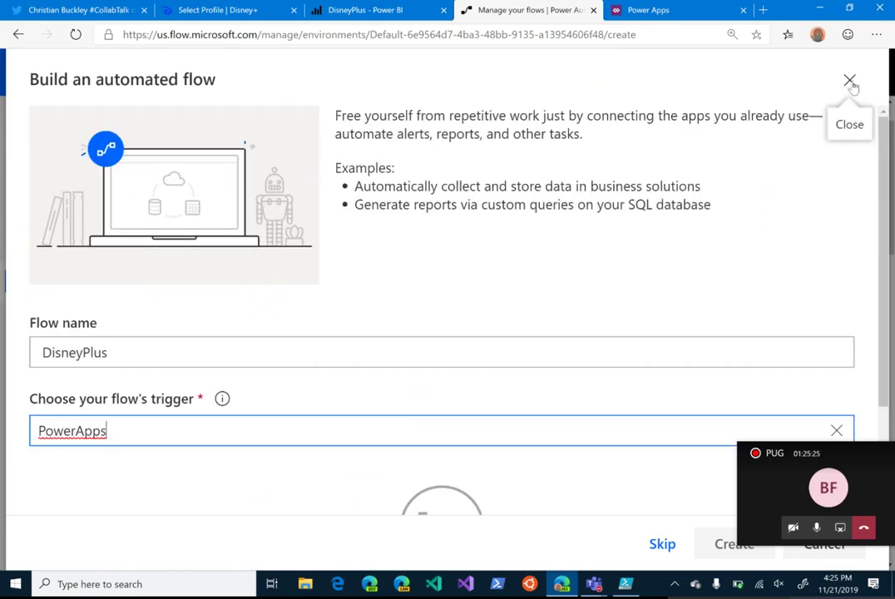
Step: Abandon the automated flow, try the business process flow option, then return to Create
left_click(851, 81)
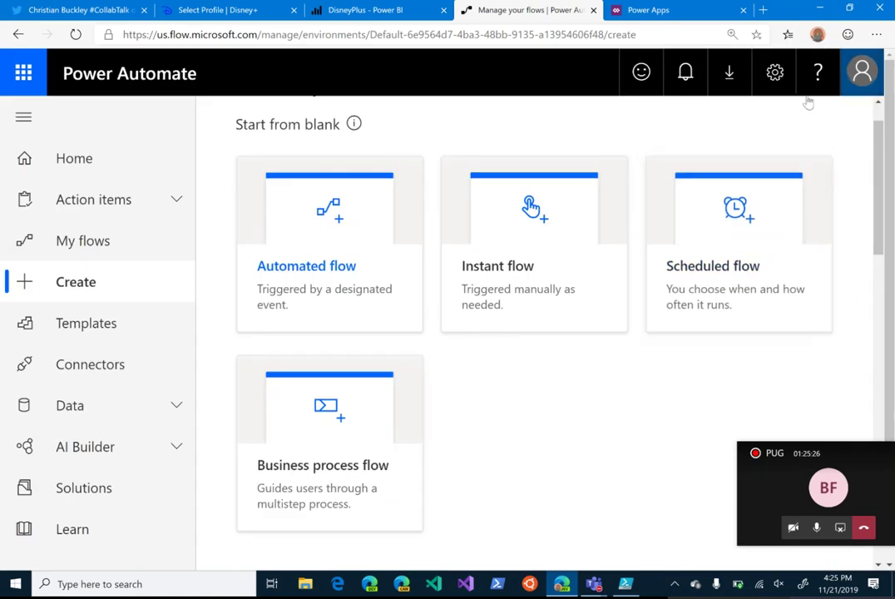
left_click(327, 476)
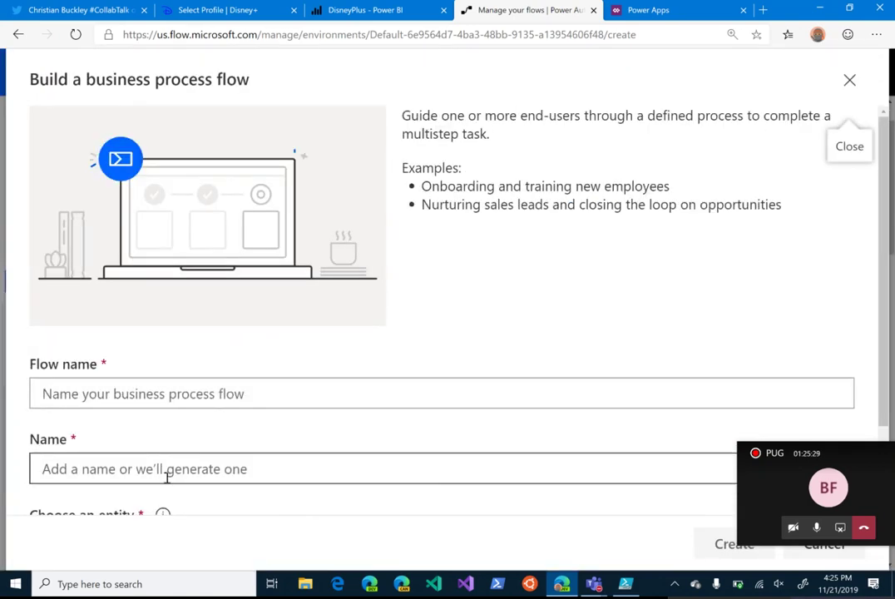
scroll(168, 477, "down", 2)
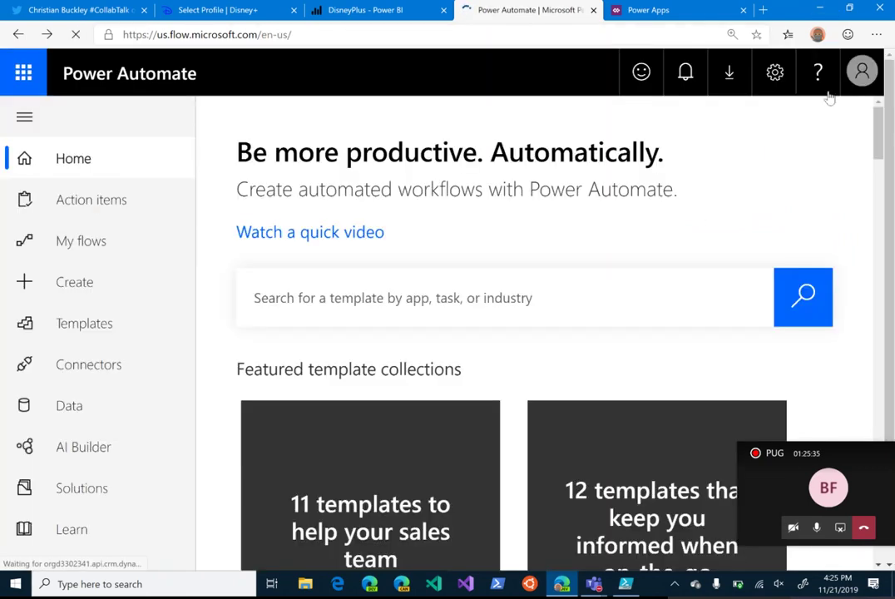
left_click(74, 281)
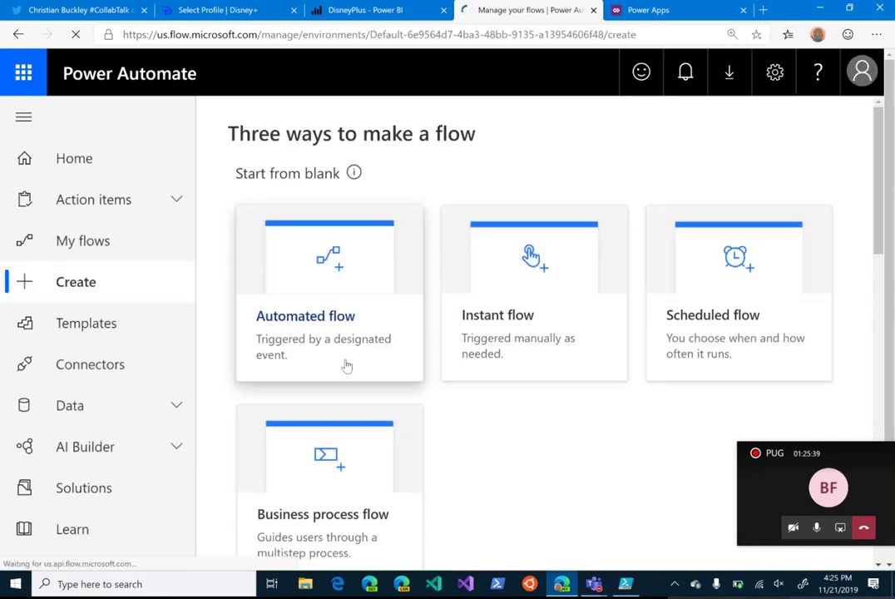
Step: Create an instant flow named DisneyPlus triggered from PowerApps
left_click(504, 349)
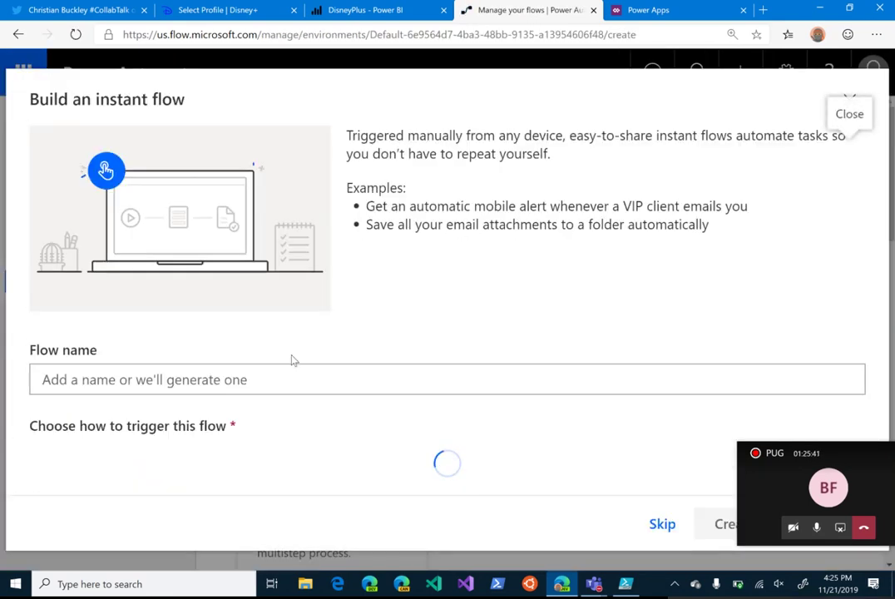
left_click(149, 368)
type("DisneyPlus")
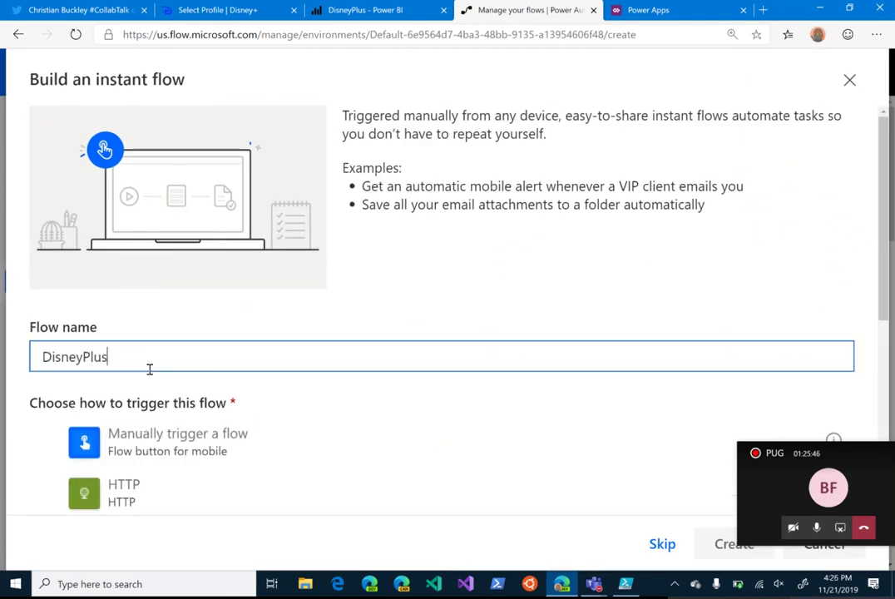
scroll(150, 369, "down", 1)
scroll(125, 383, "down", 1)
left_click(48, 407)
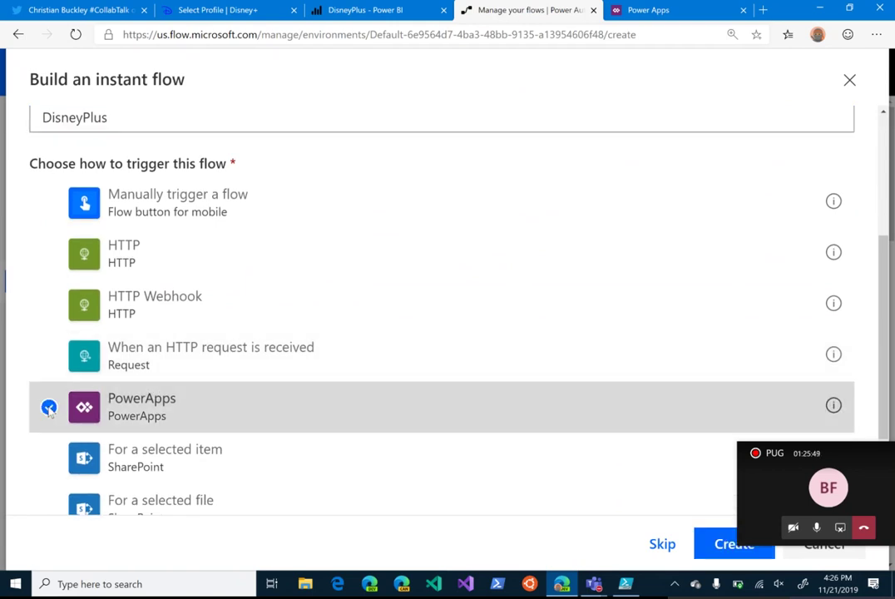
scroll(431, 294, "down", 1)
scroll(431, 294, "down", 3)
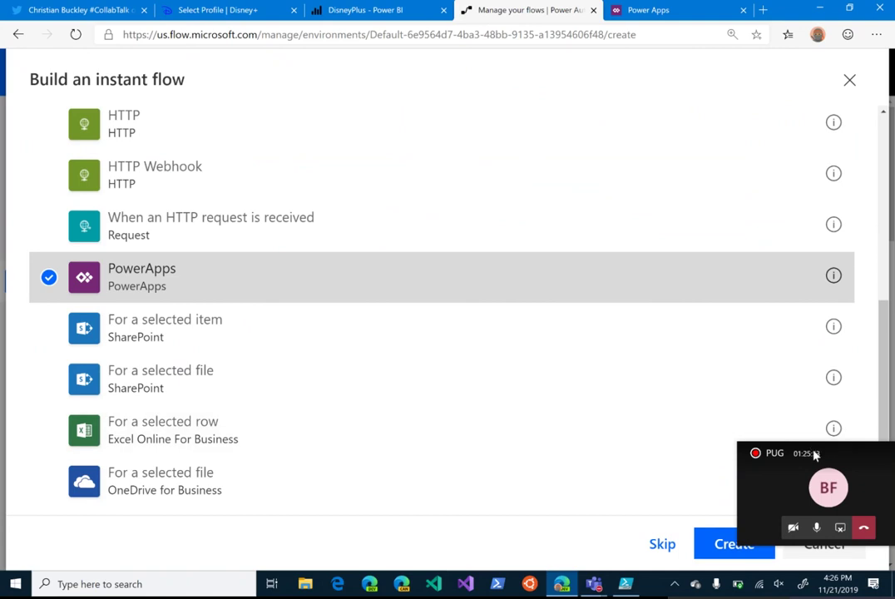
left_click(735, 545)
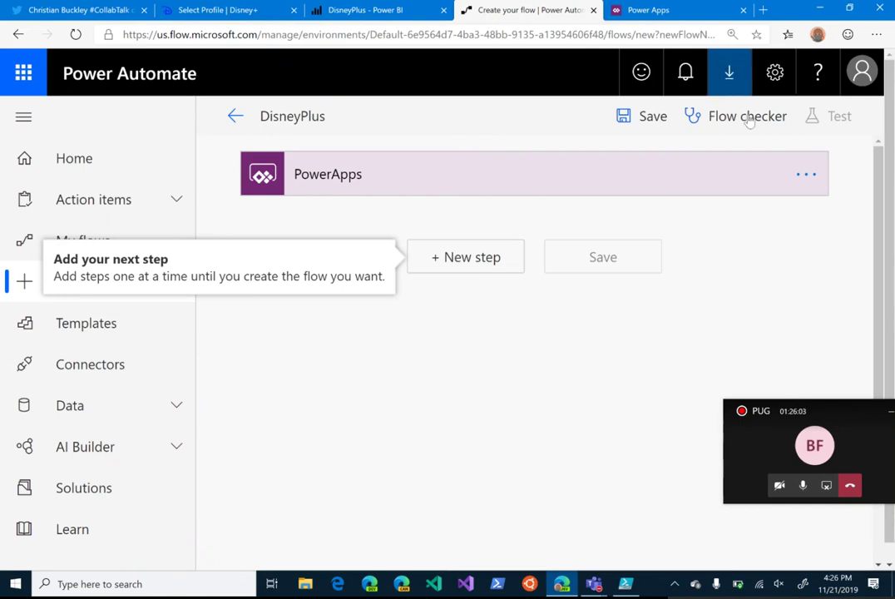
Step: Add a new step using the Power BI connector's 'Add rows to a dataset' action
left_click(463, 258)
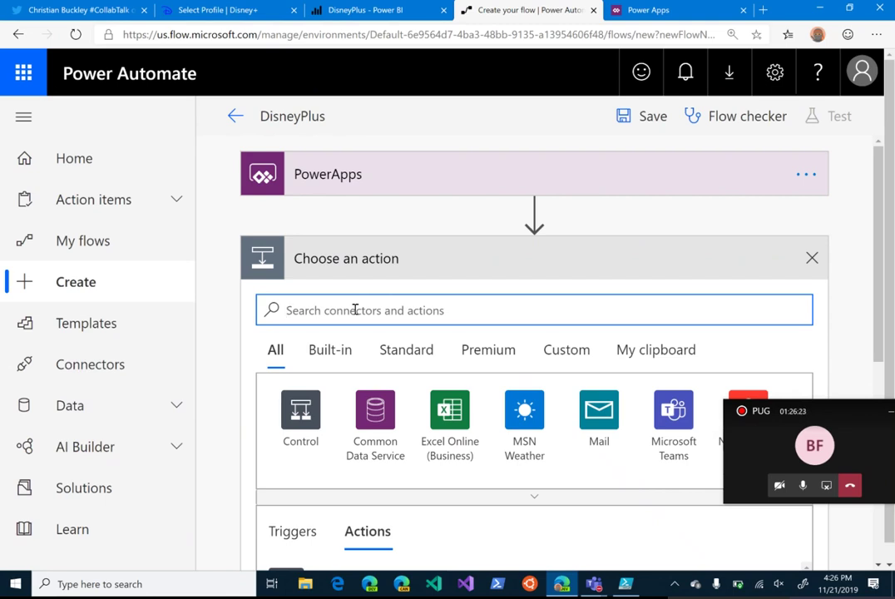
type("Power BI")
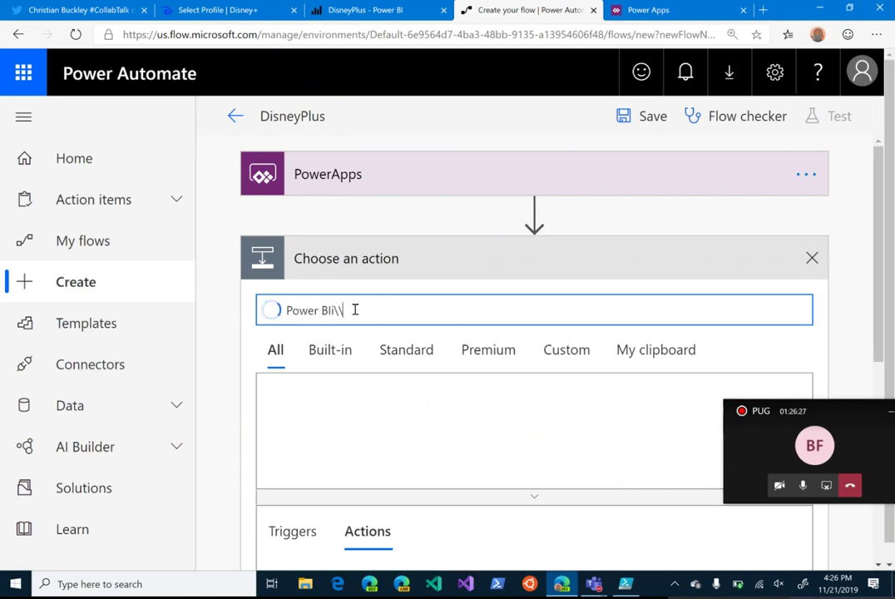
key("BackSpace")
type("I")
left_click(301, 414)
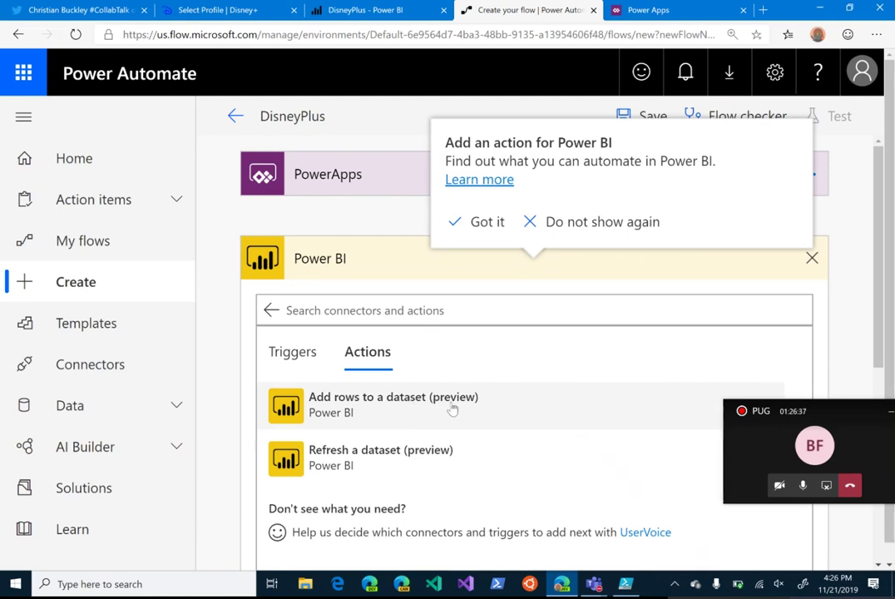
left_click(453, 408)
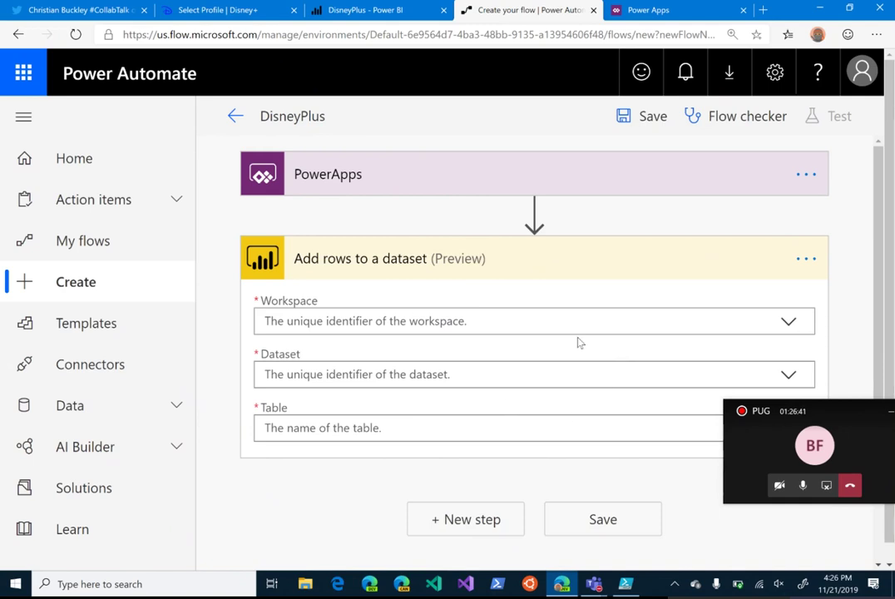
Step: Point the Power BI action at My Workspace, dataset DisneyPlus, table RealTimeData
left_click(794, 323)
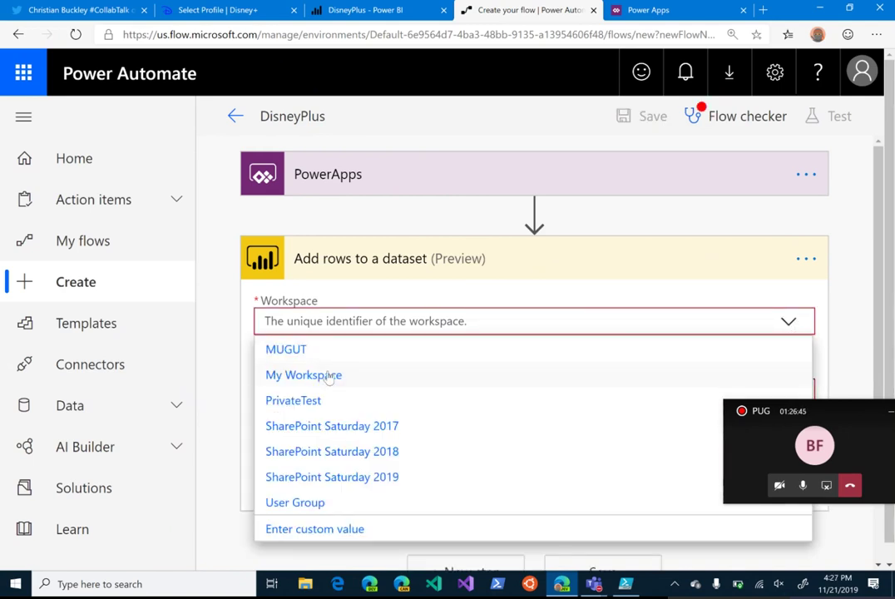
left_click(324, 382)
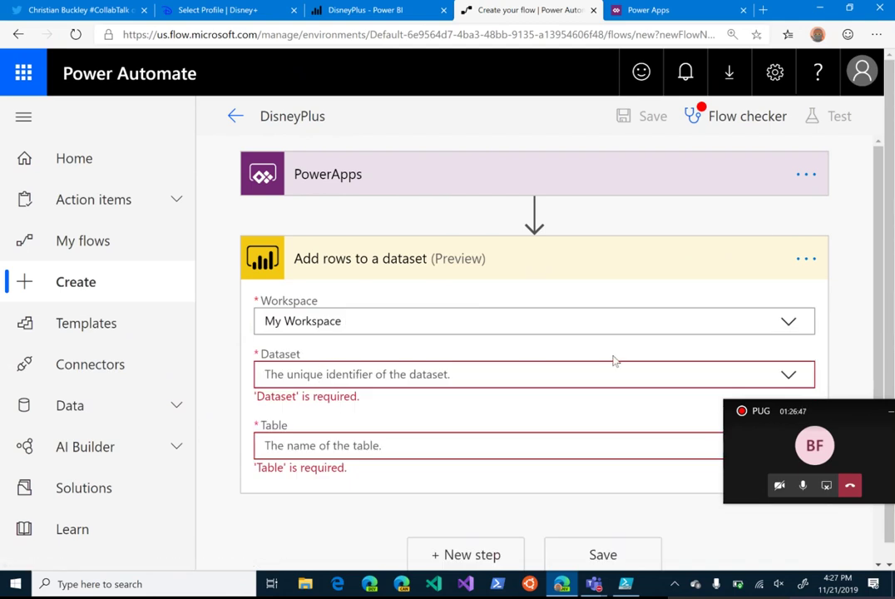
left_click(788, 379)
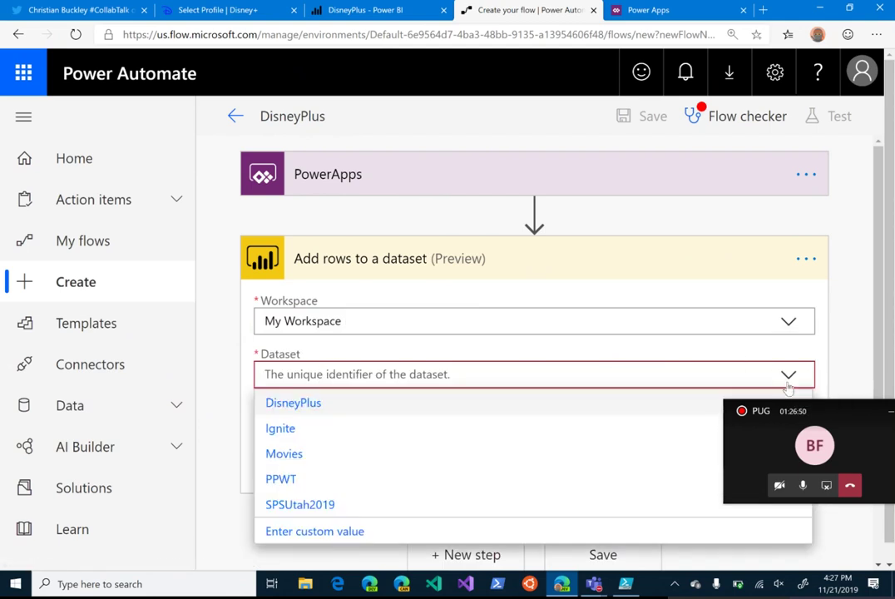
left_click(323, 411)
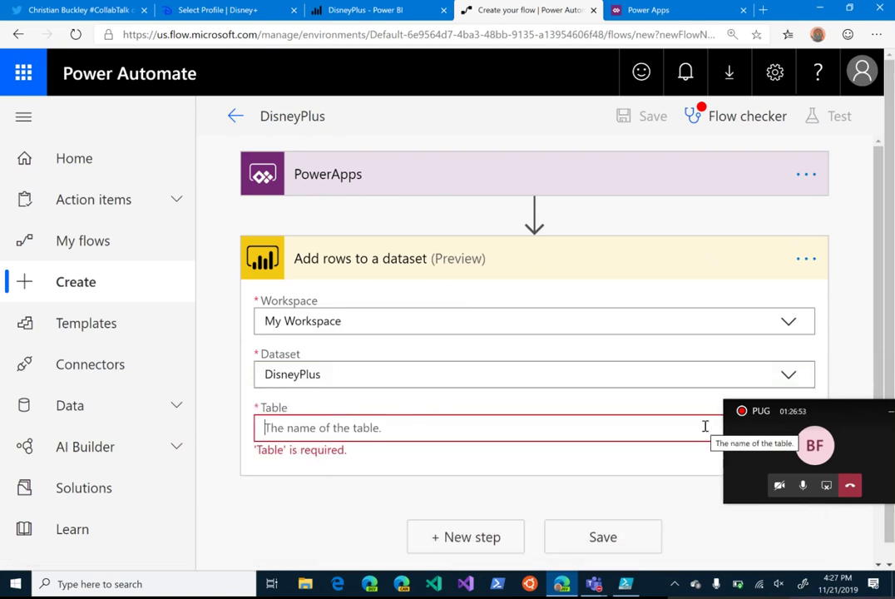
left_click(705, 427)
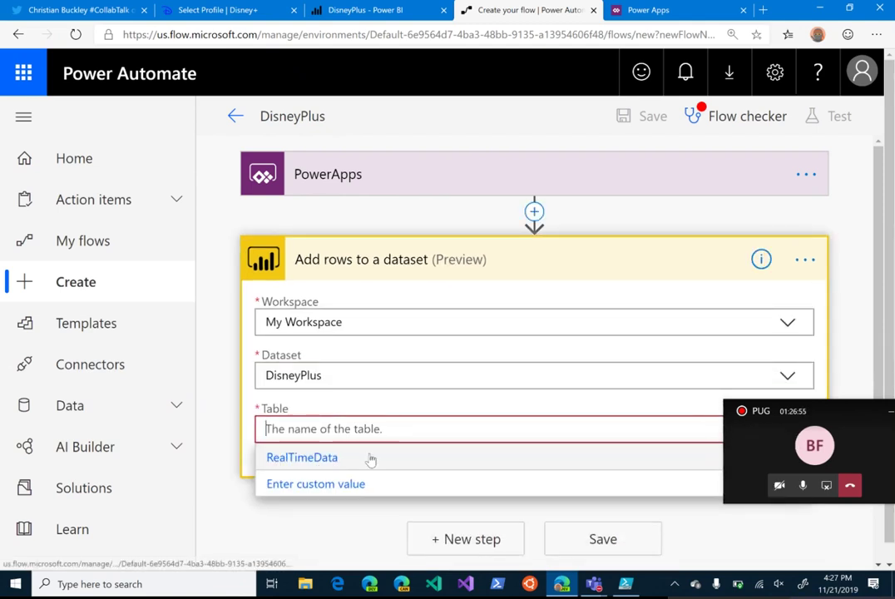
left_click(322, 463)
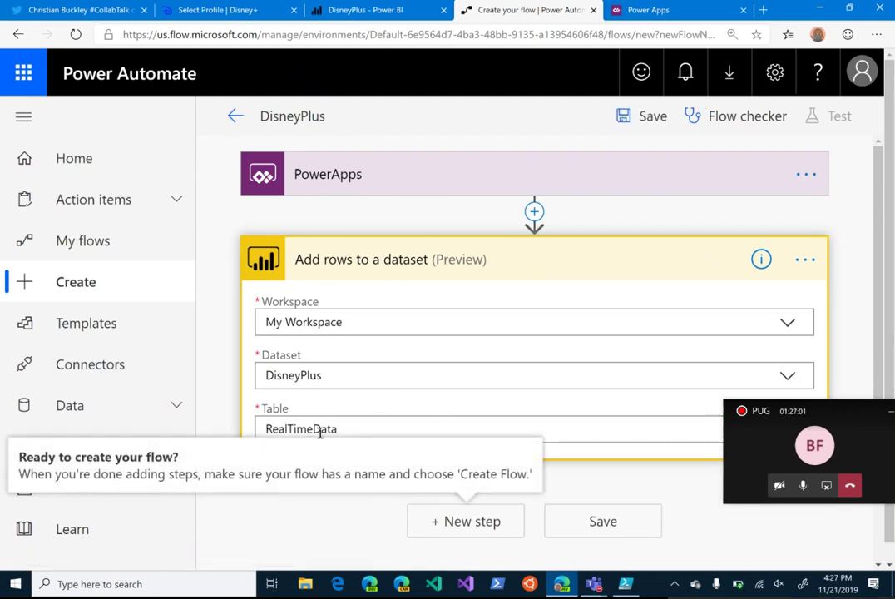
scroll(643, 347, "down", 3)
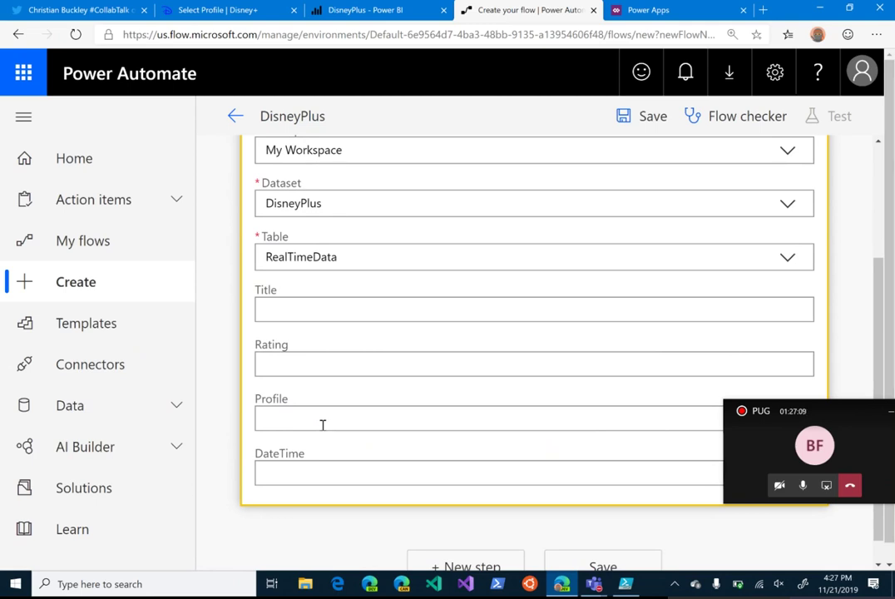
Step: Fill Title, Rating, Profile and DateTime each with the 'Ask in PowerApps' dynamic value
left_click(375, 312)
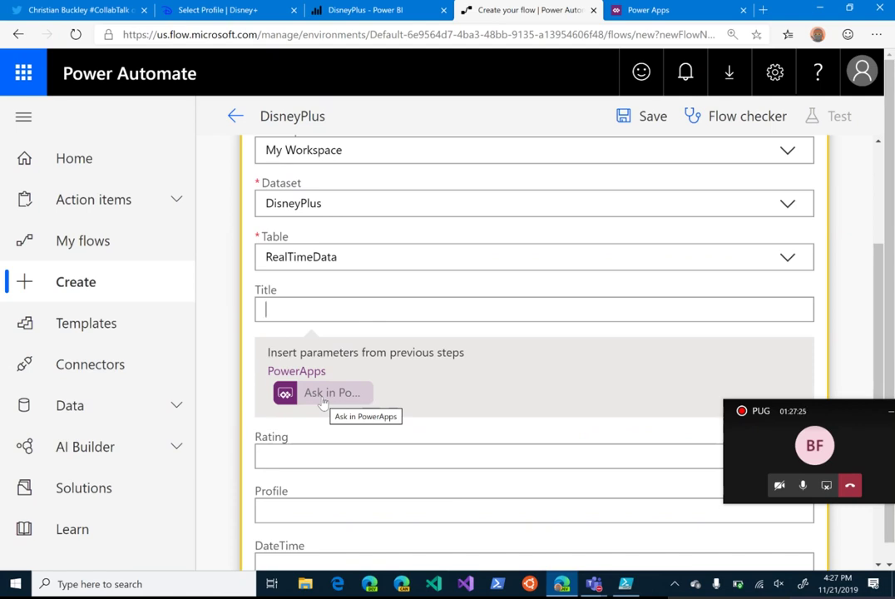
left_click(323, 403)
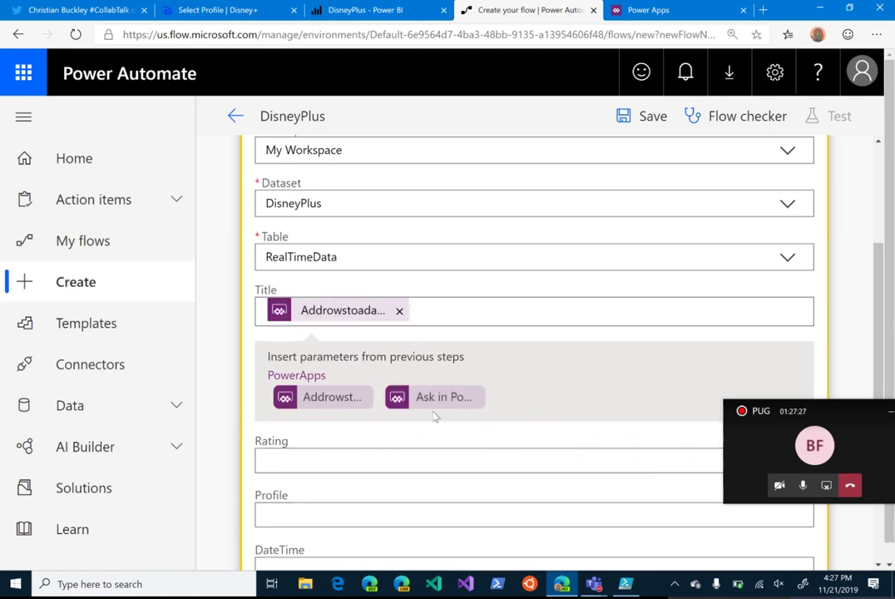
left_click(309, 462)
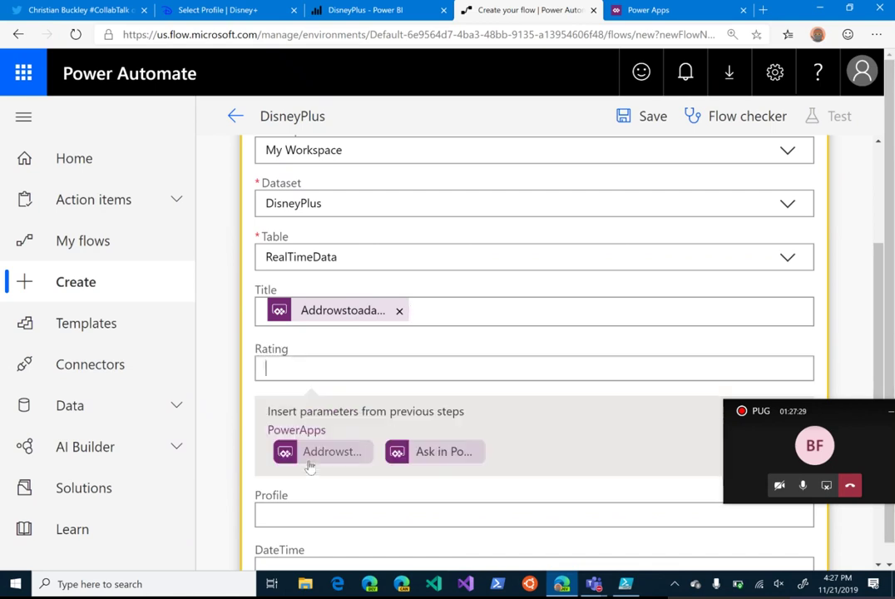
left_click(427, 452)
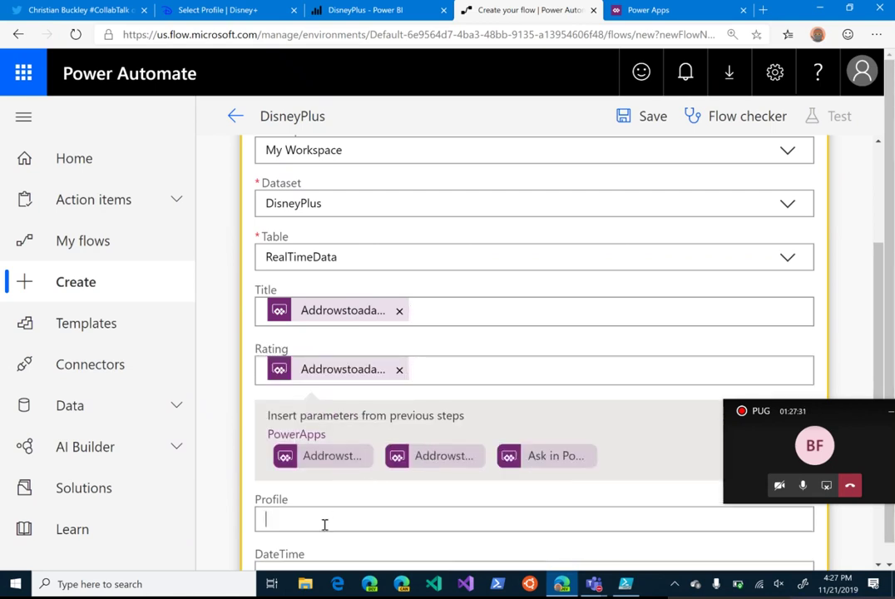
left_click(324, 520)
scroll(327, 530, "down", 2)
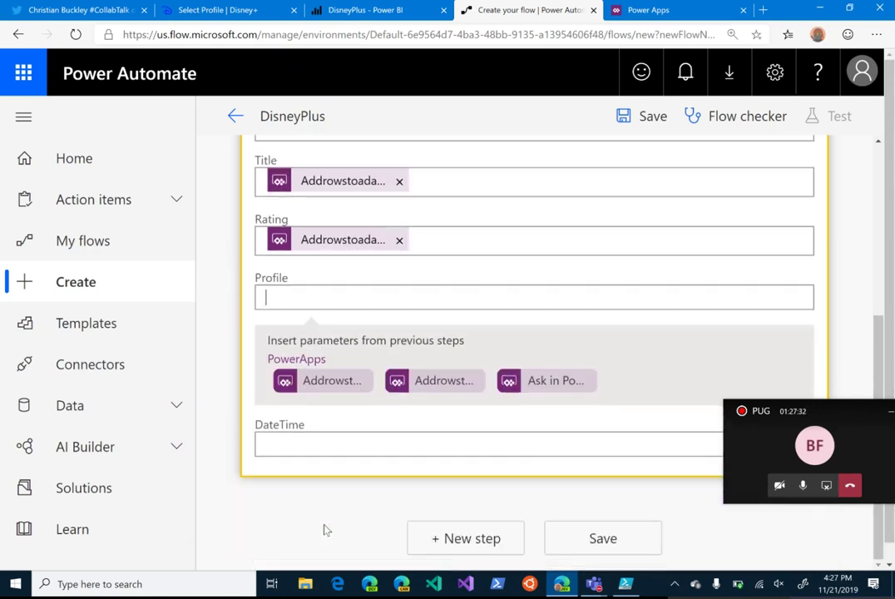
left_click(551, 382)
left_click(328, 451)
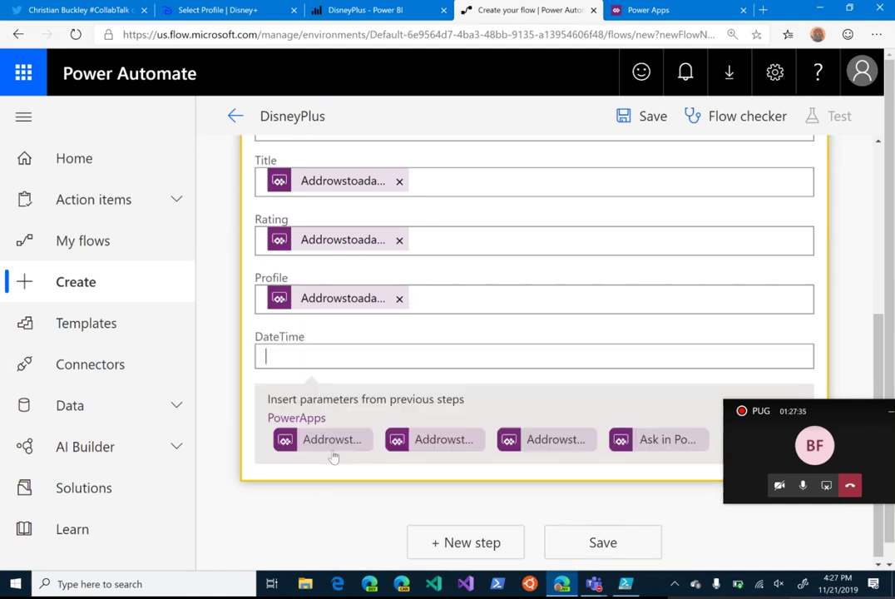
left_click(680, 438)
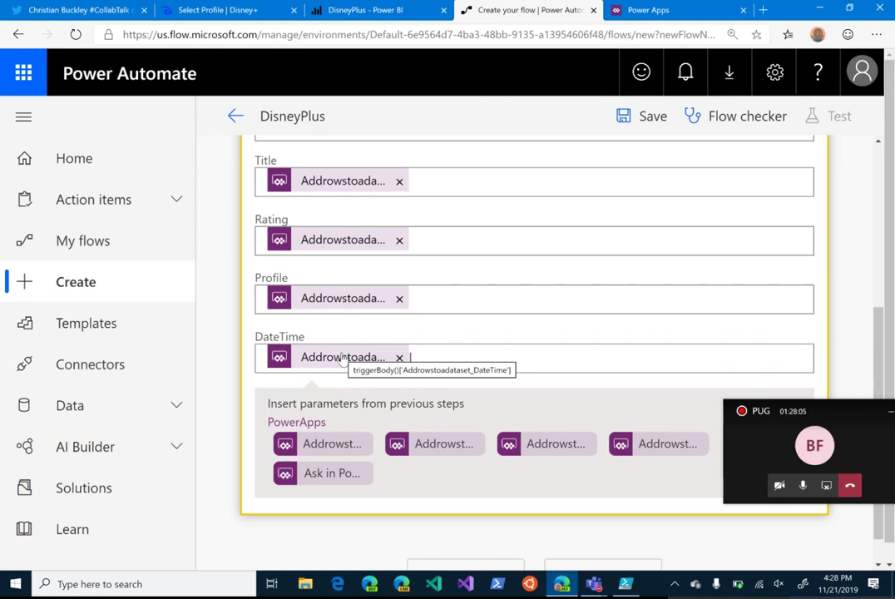
Step: Save the DisneyPlus flow and review the flow checker results
left_click(652, 117)
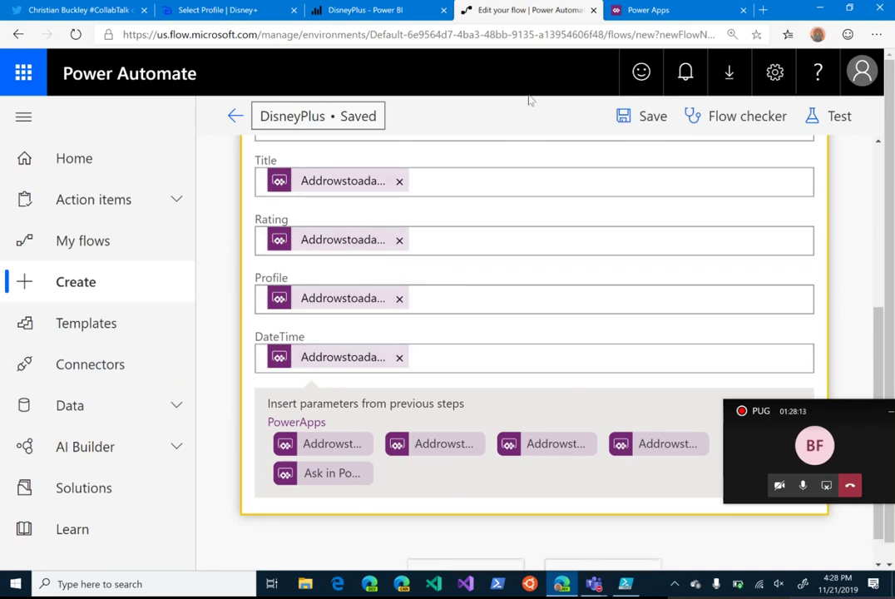
left_click(718, 117)
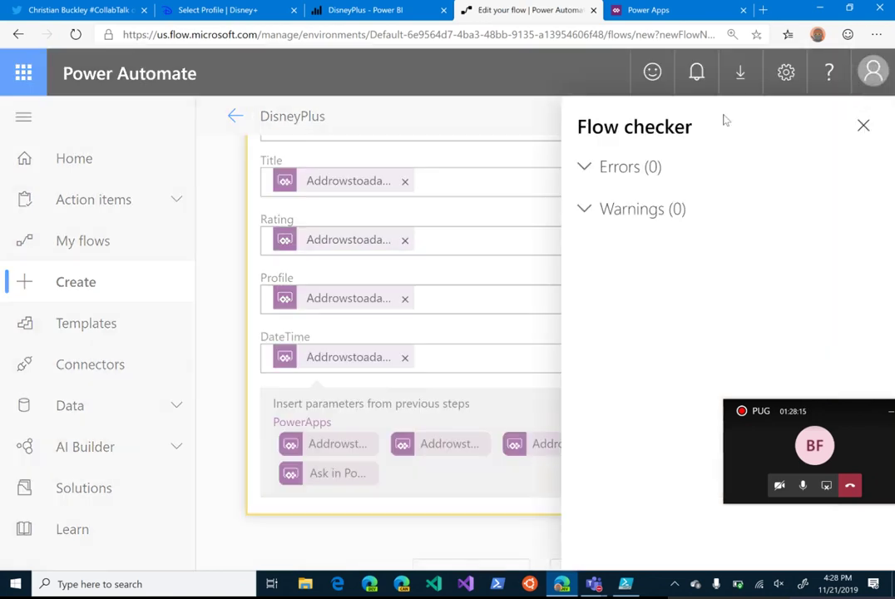
left_click(864, 124)
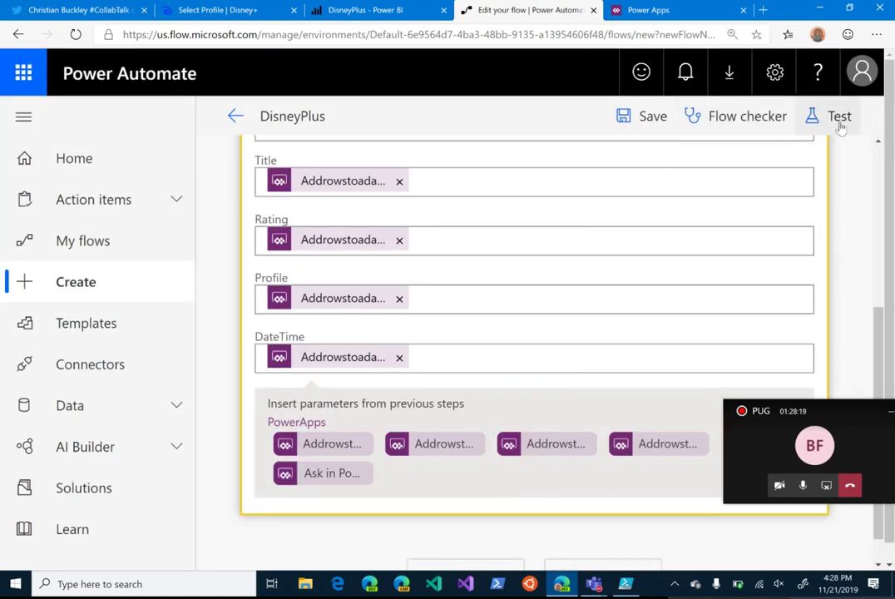
Step: Start a test with a manually performed trigger via Save & Test
left_click(839, 119)
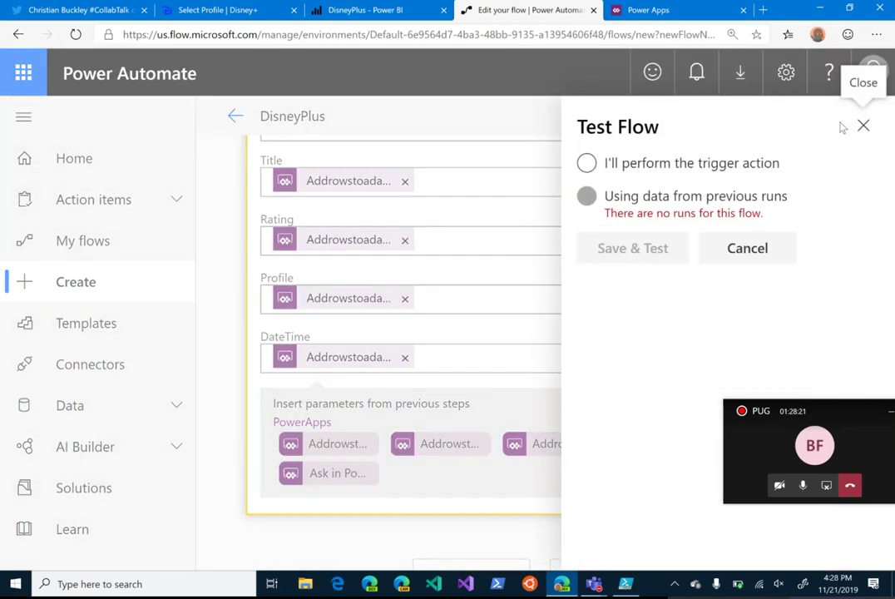
left_click(709, 164)
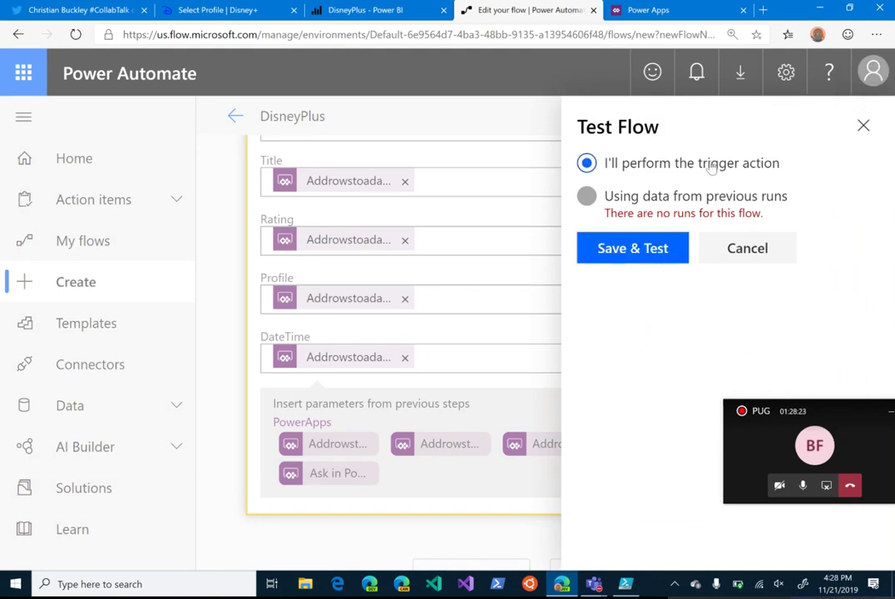
left_click(630, 249)
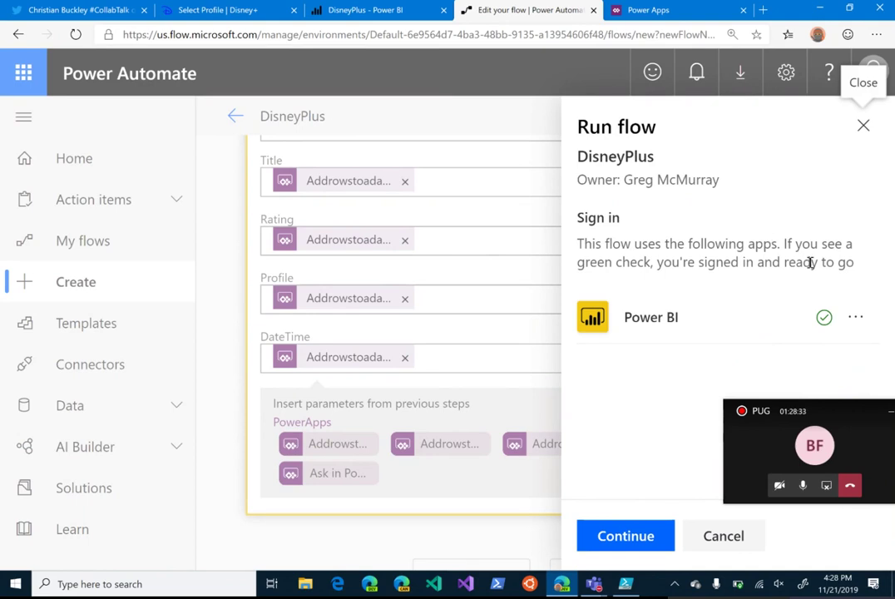
Step: Continue with the Power BI connection and enter title 'Darby O'Gill and the Little People' with rating 7.2
left_click(637, 540)
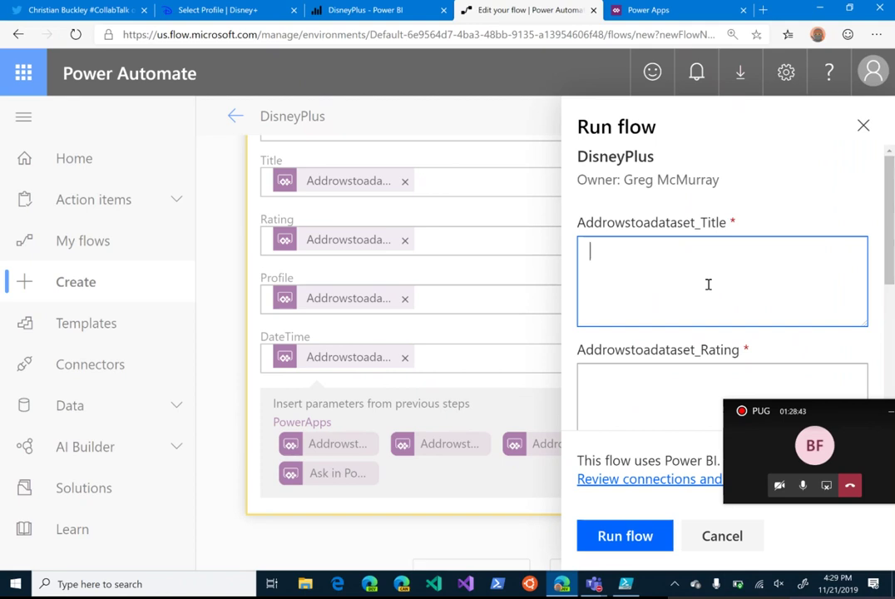
type("Darby O'Gill and the Little People")
scroll(696, 278, "down", 3)
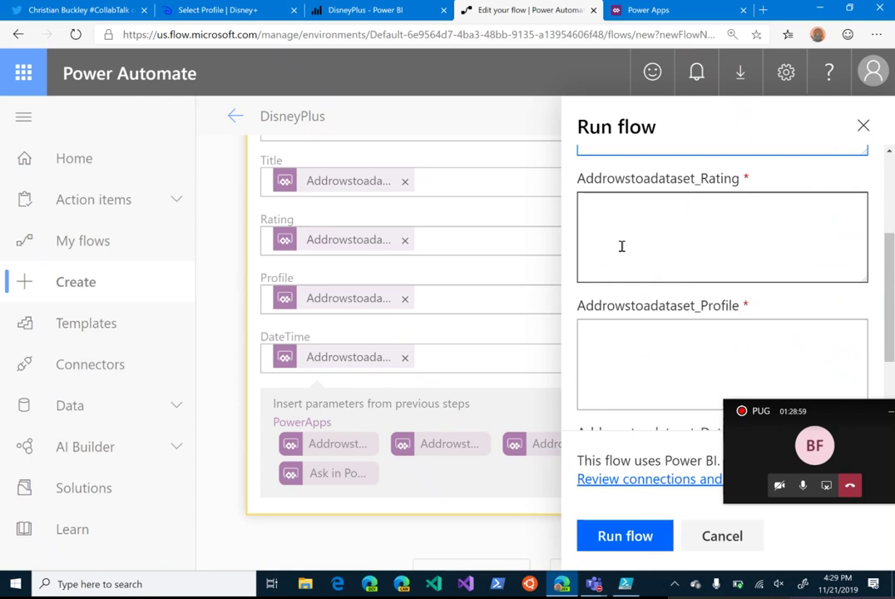
left_click(689, 240)
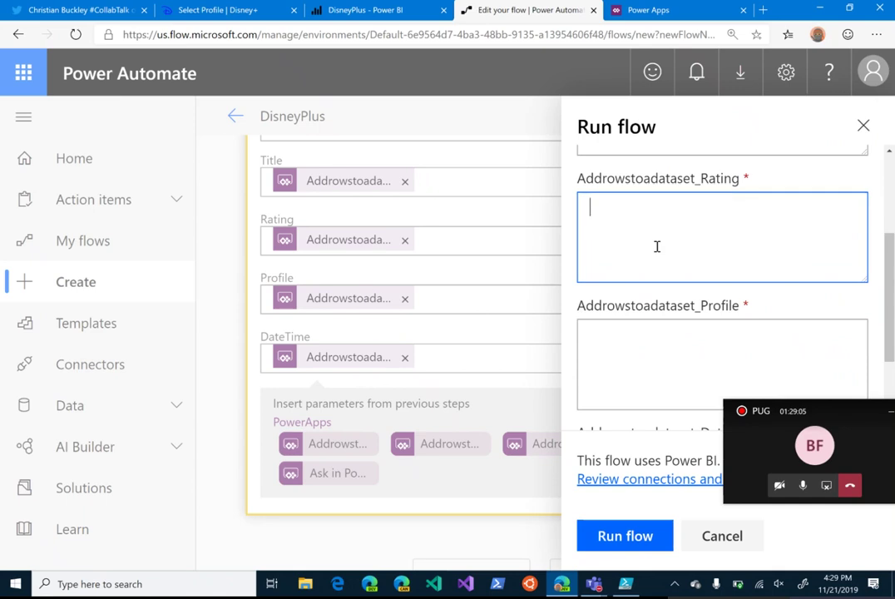
type("7.2")
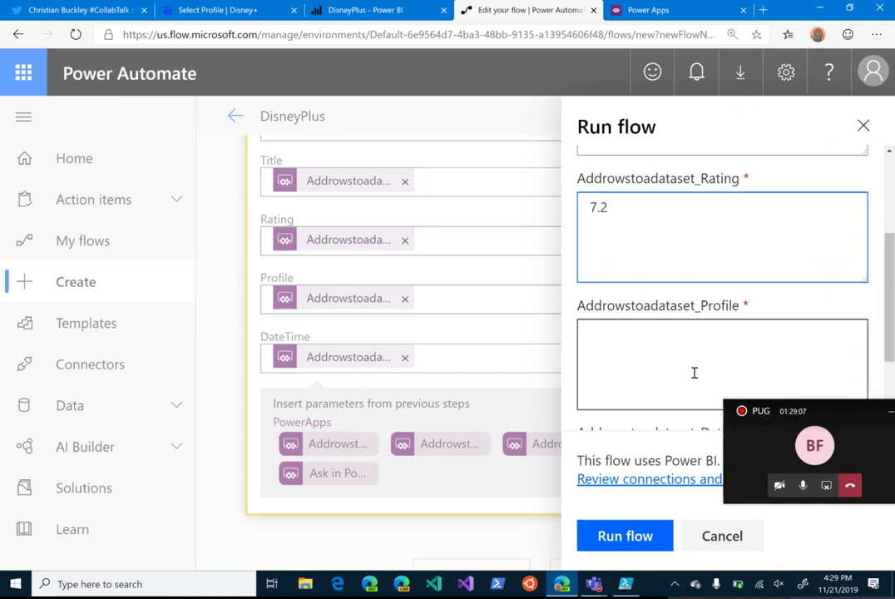
Step: Enter the profile name, focus DateTime, and switch to PowerShell ISE
left_click(630, 356)
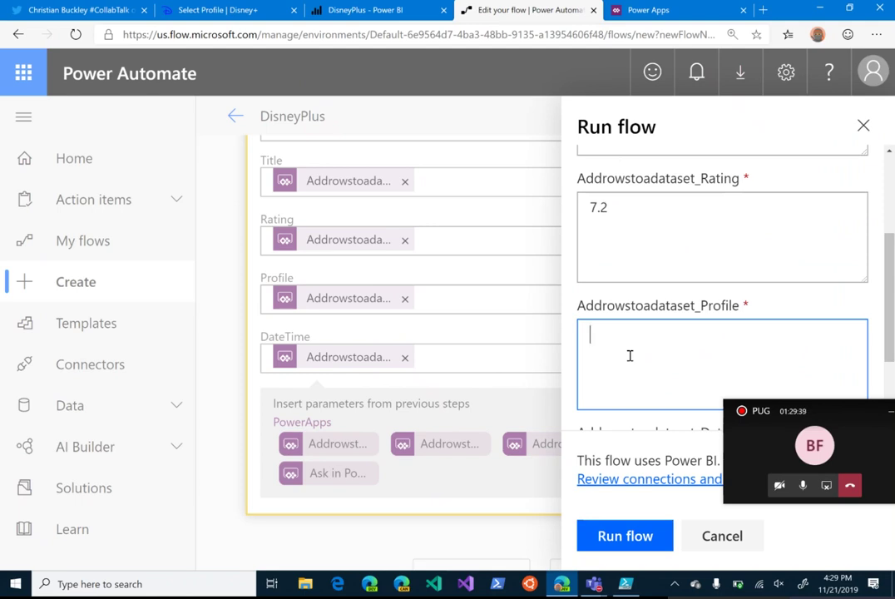
type("Mike")
scroll(630, 355, "down", 2)
left_click(630, 355)
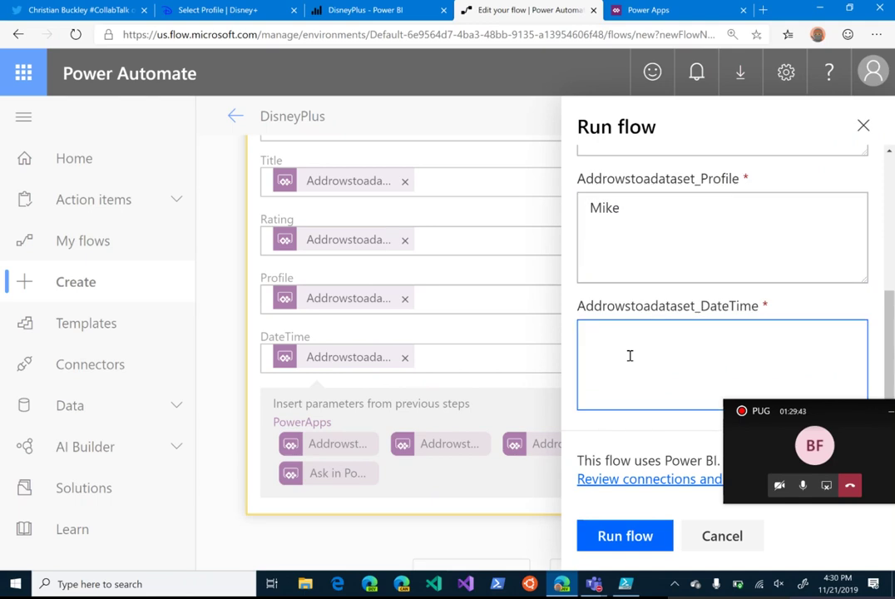
left_click(626, 584)
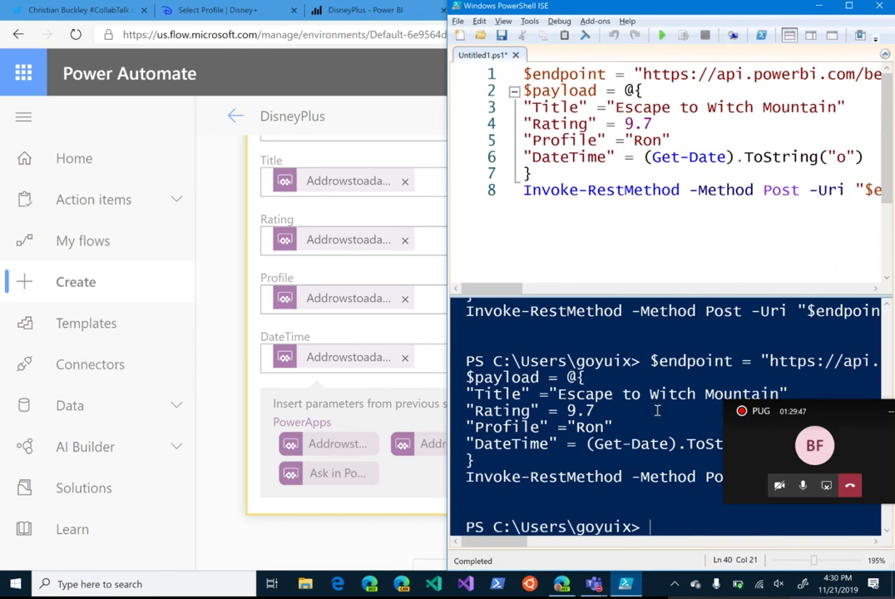
Step: Scroll the console back and select the timestamp 2019-11-21T16:17:10.9550841-07:00
scroll(633, 383, "up", 5)
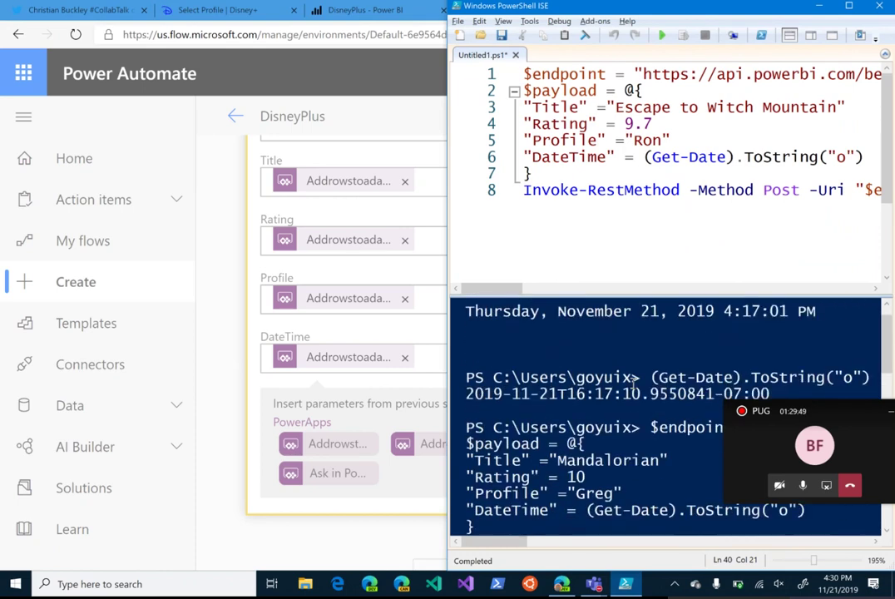
scroll(633, 383, "down", 5)
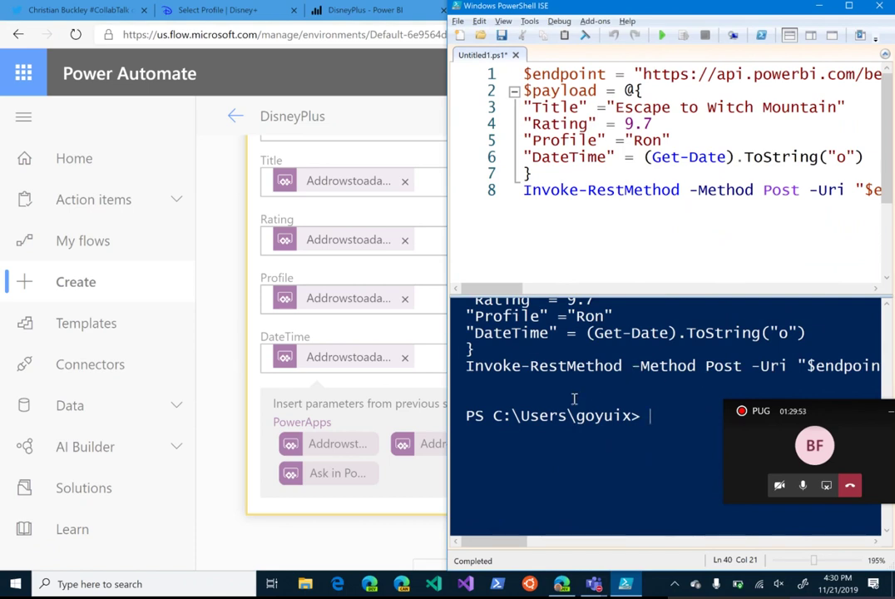
scroll(574, 400, "up", 5)
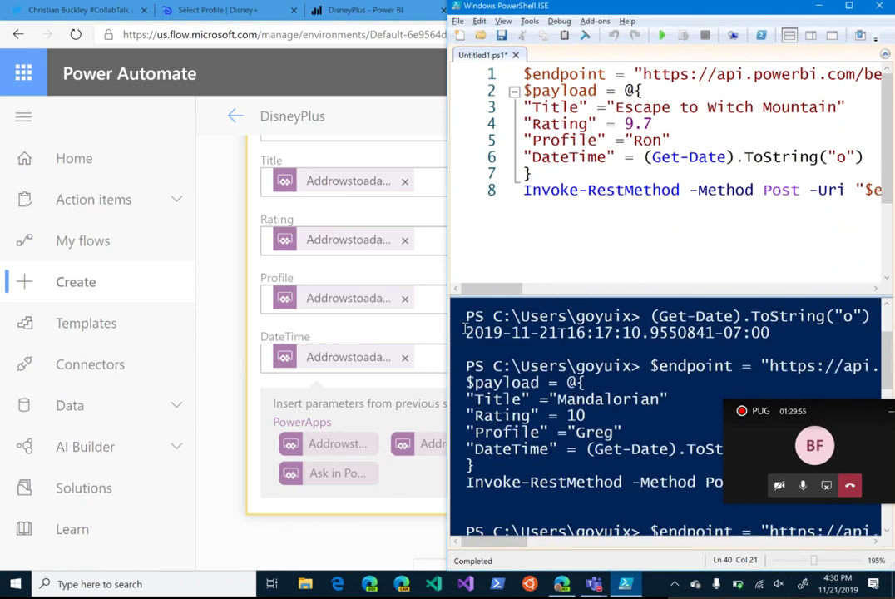
left_click_drag(466, 332, 776, 333)
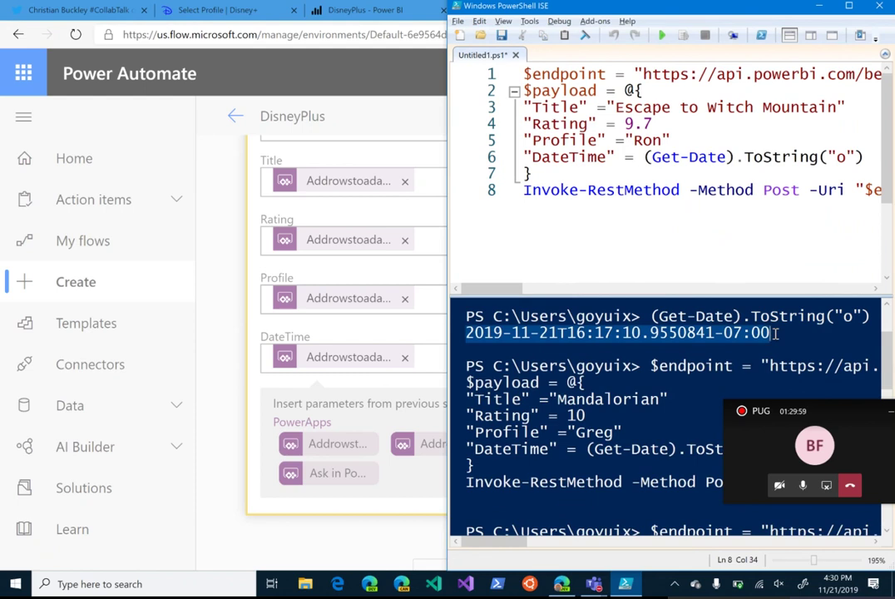
Step: Paste the timestamp into DateTime, run the flow, and view the successful run history
left_click(231, 34)
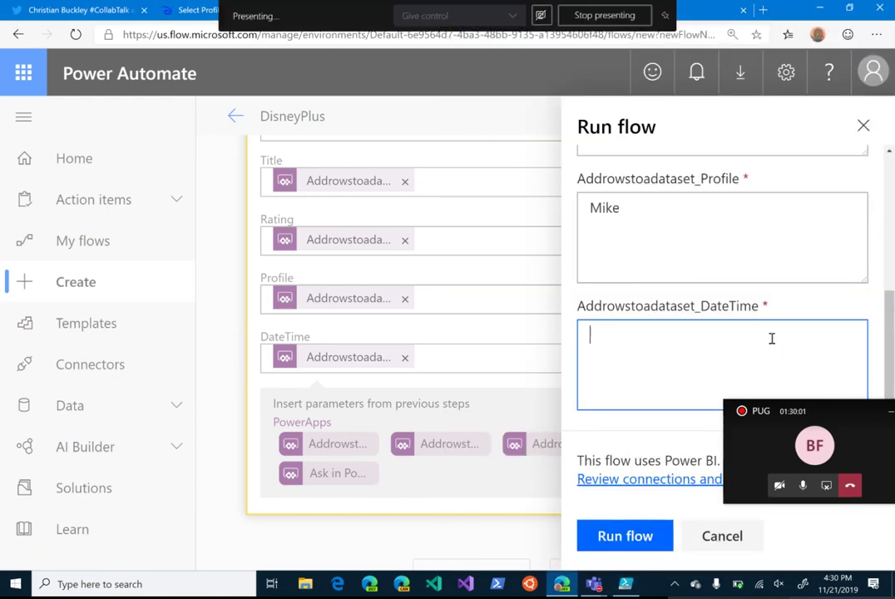
type("2019-11-21T16:17:10.9550841-07:00")
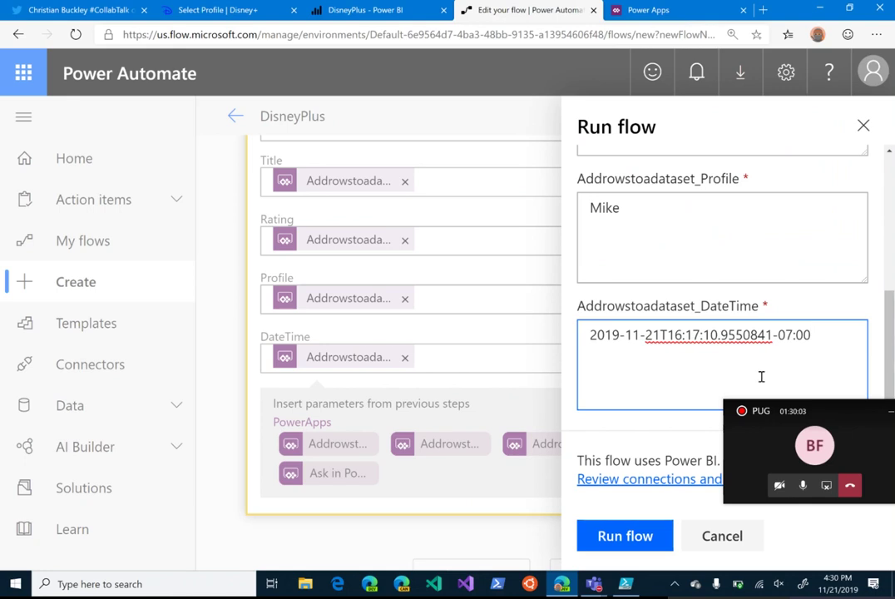
left_click(643, 542)
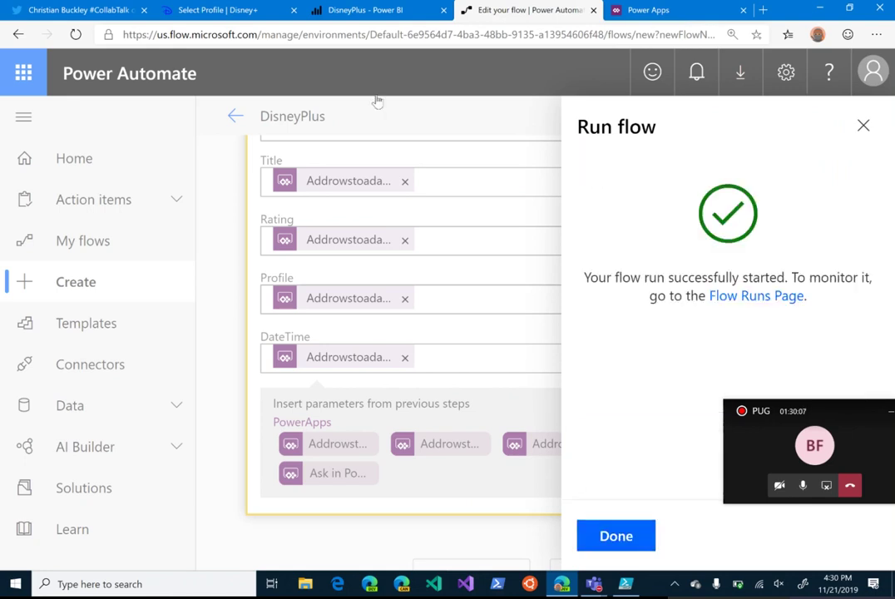
left_click(334, 14)
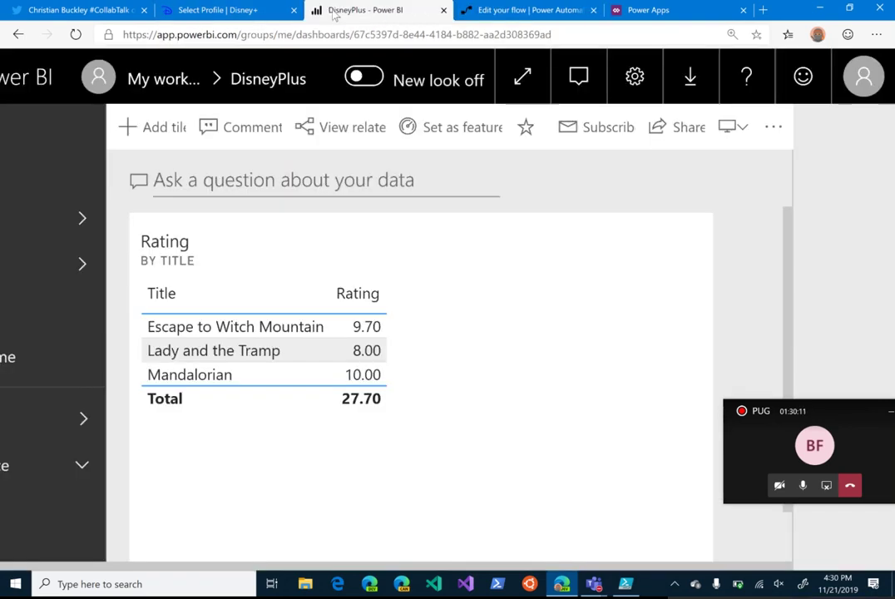
left_click(471, 9)
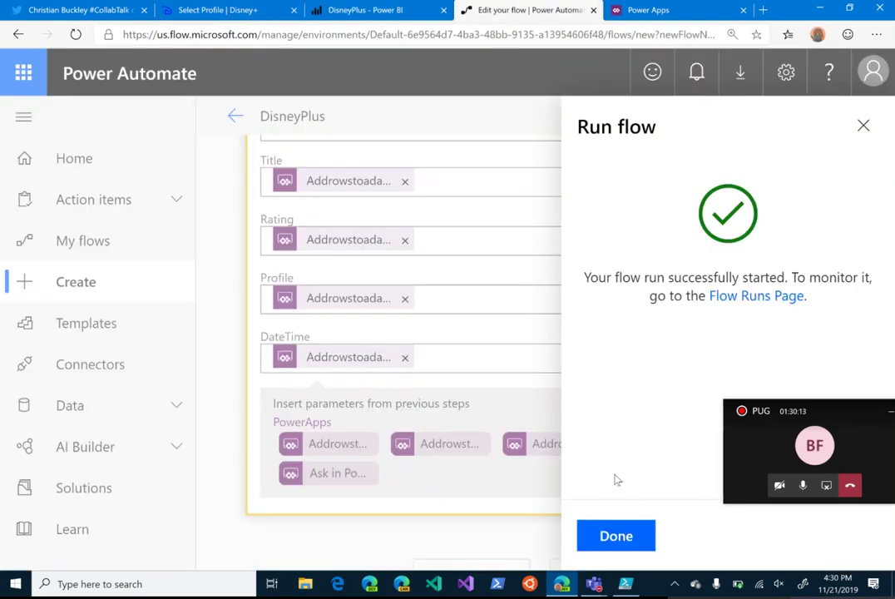
left_click(626, 539)
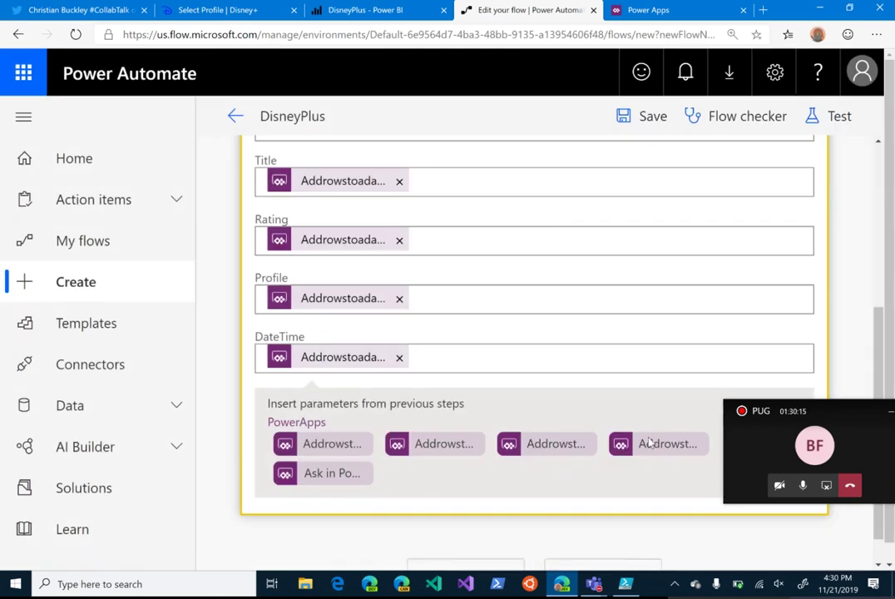
Step: Confirm the Power BI dashboard shows Darby O'Gill at 7.20 with a 34.90 total, then go to Power Apps
left_click(364, 12)
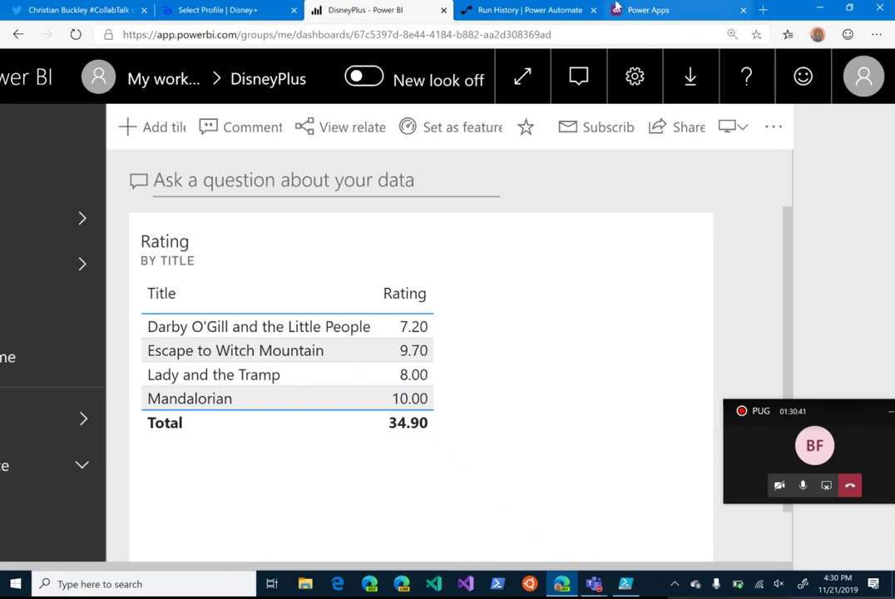
left_click(520, 11)
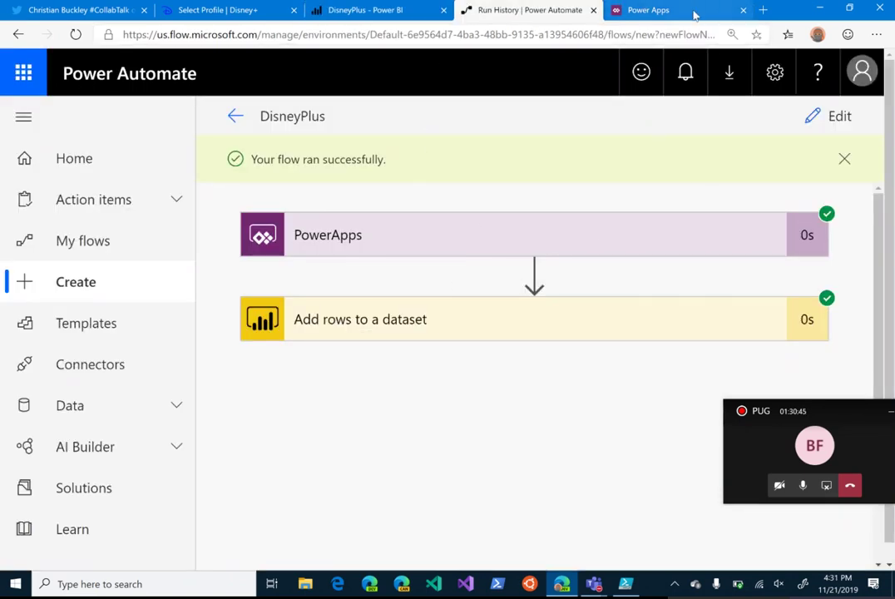
left_click(665, 10)
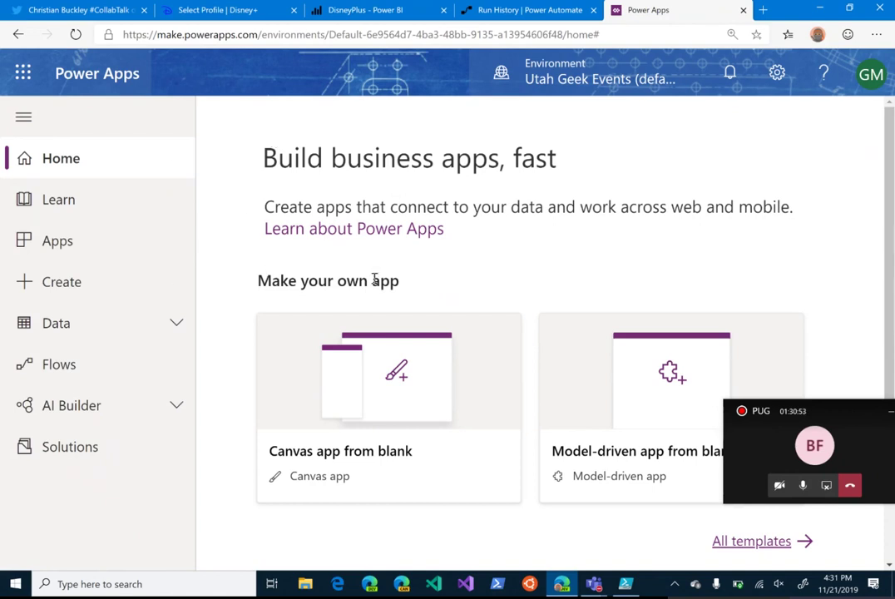
Step: Create a blank canvas app named DisneyPlus in Phone format
left_click(394, 400)
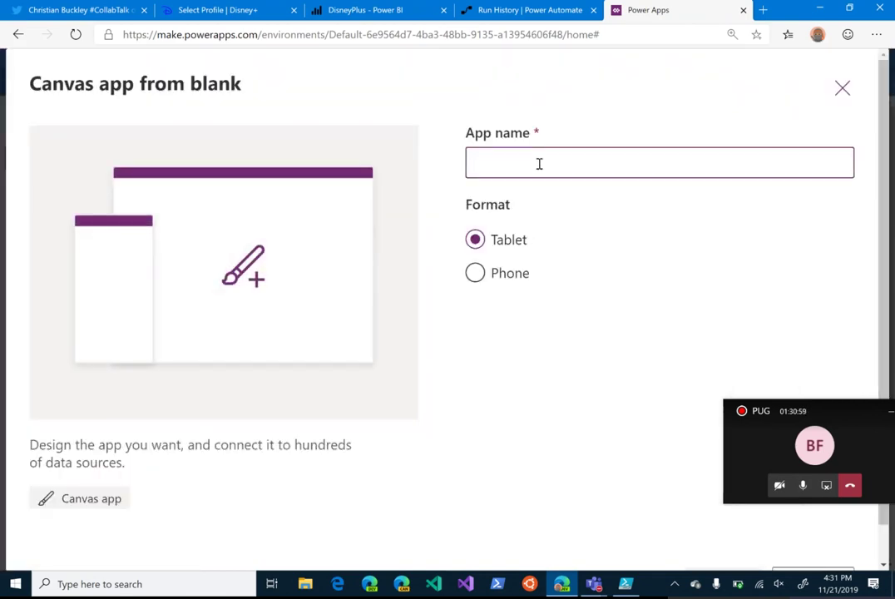
type("DisneyPlus")
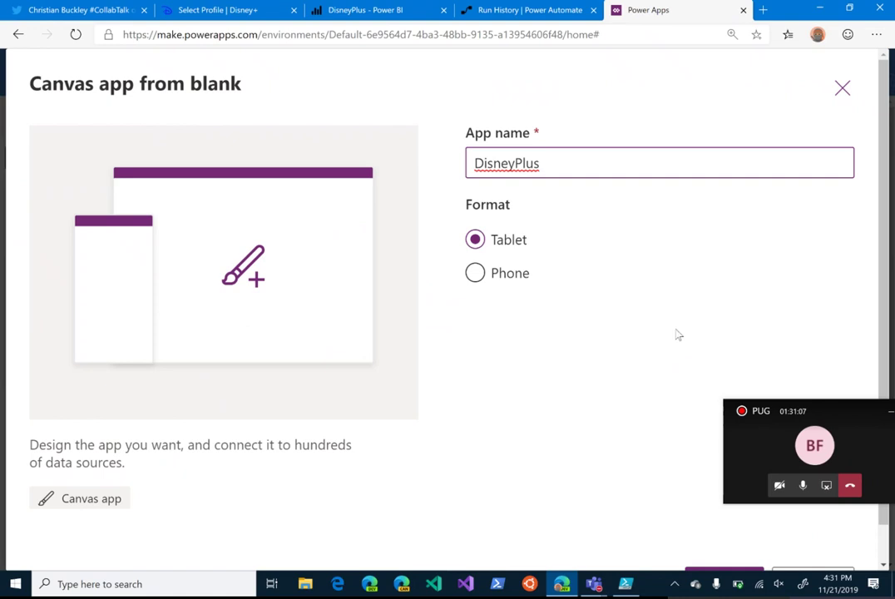
left_click(474, 273)
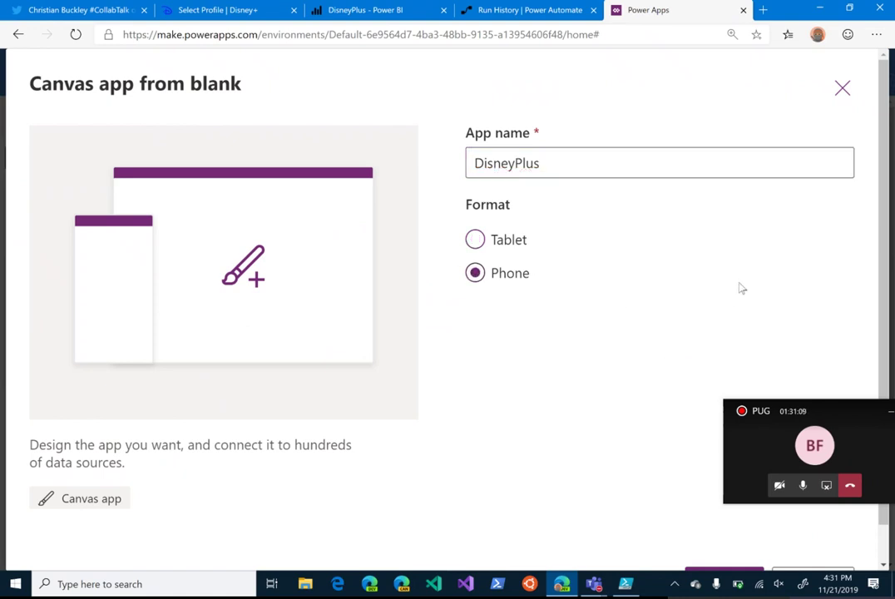
scroll(739, 290, "down", 1)
scroll(740, 289, "down", 1)
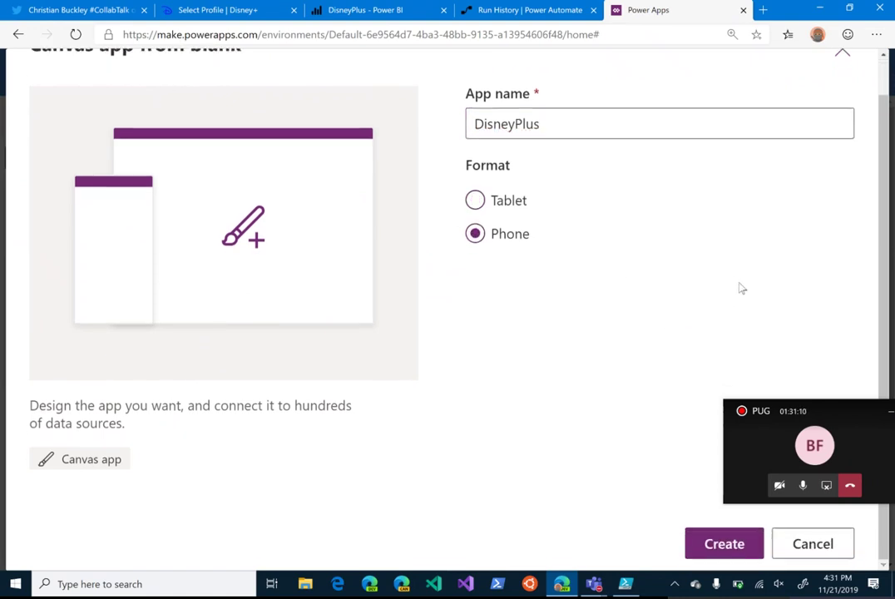
left_click(736, 554)
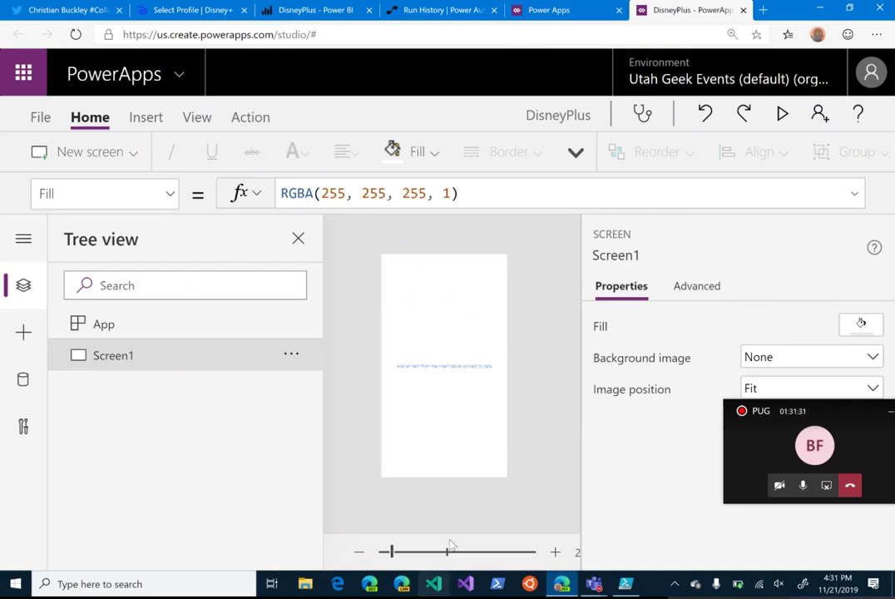
Step: Zoom in on the blank Screen1 and insert a text label
left_click(555, 553)
left_click(555, 554)
left_click(555, 554)
left_click(555, 554)
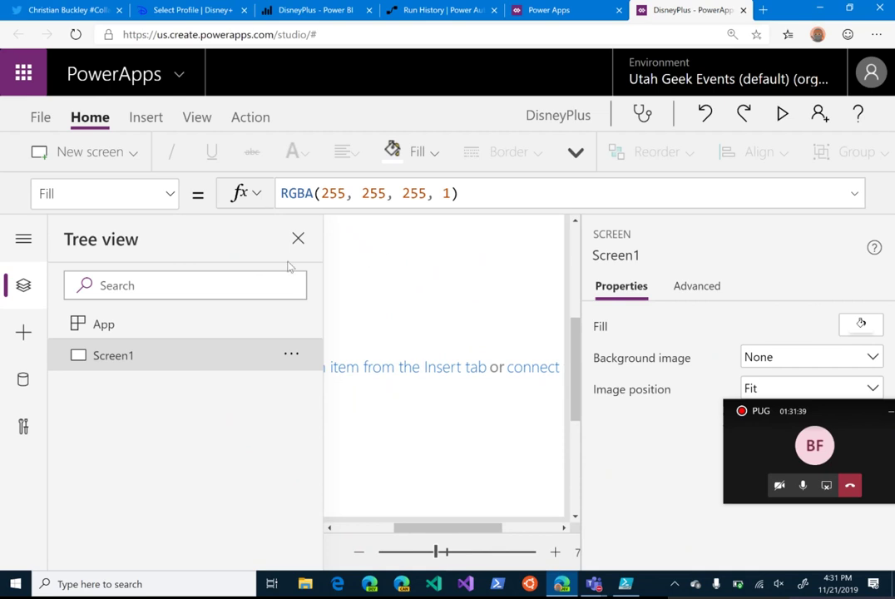
left_click(152, 115)
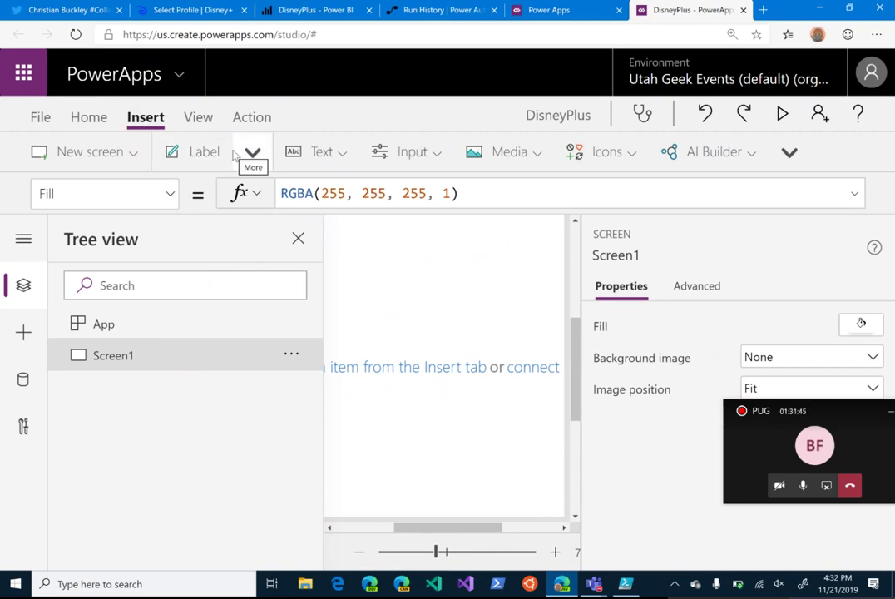
left_click(202, 156)
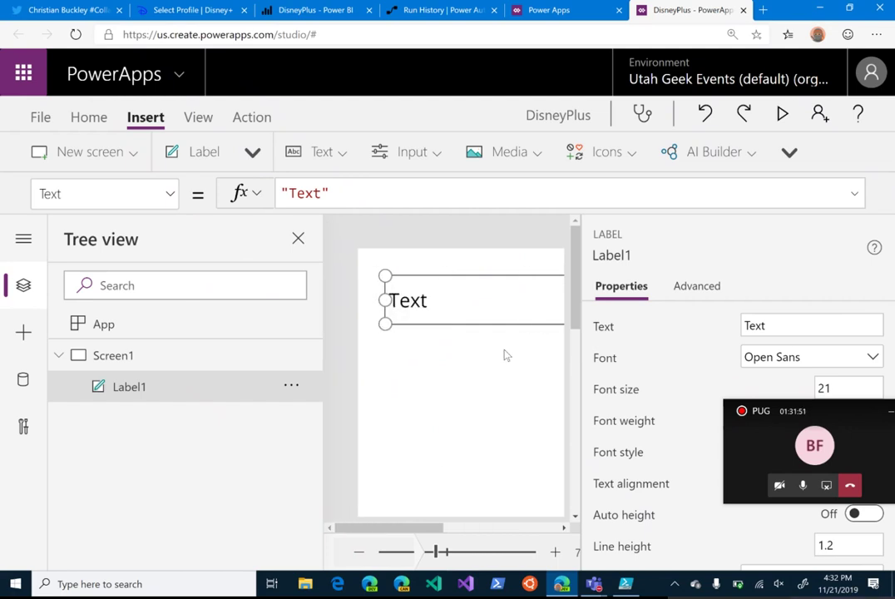
Step: Change the label's text from "Text" to "Title"
left_click(360, 556)
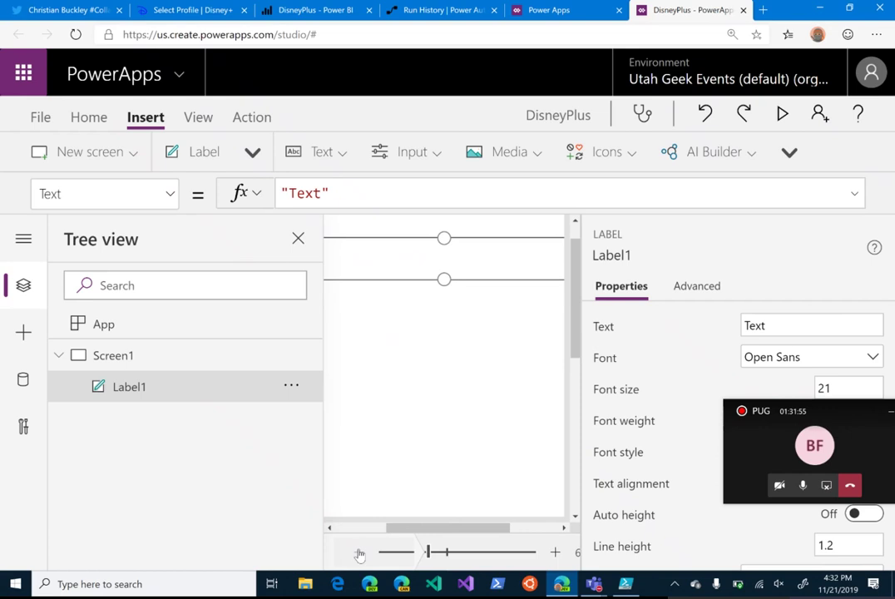
left_click(358, 551)
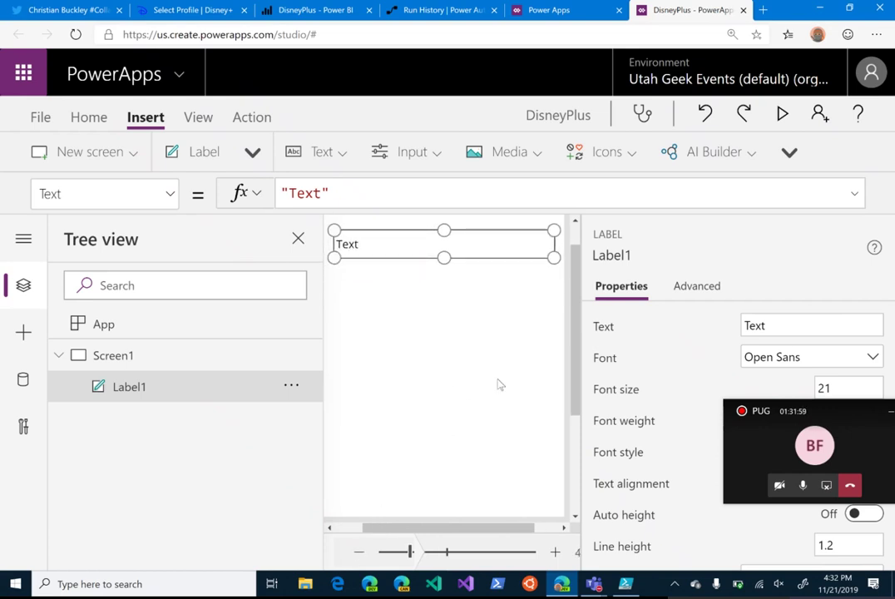
scroll(500, 385, "up", 1)
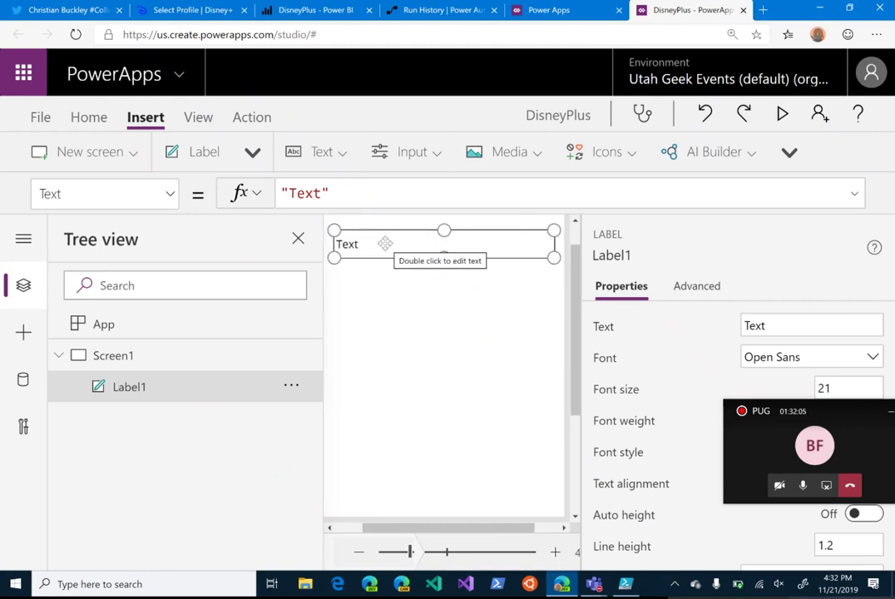
left_click_drag(324, 194, 289, 193)
type("Tilte")
key("BackSpace")
key("BackSpace")
type("le")
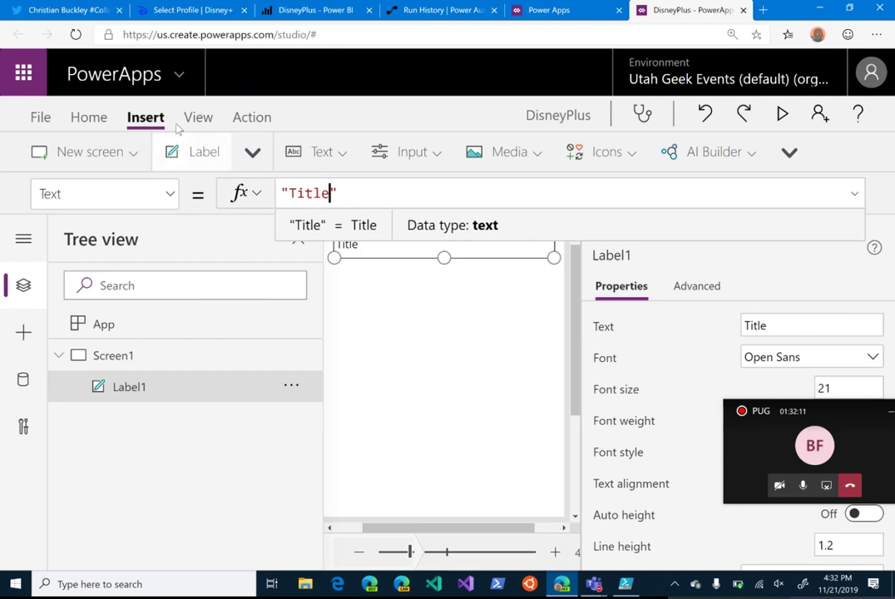
left_click(370, 300)
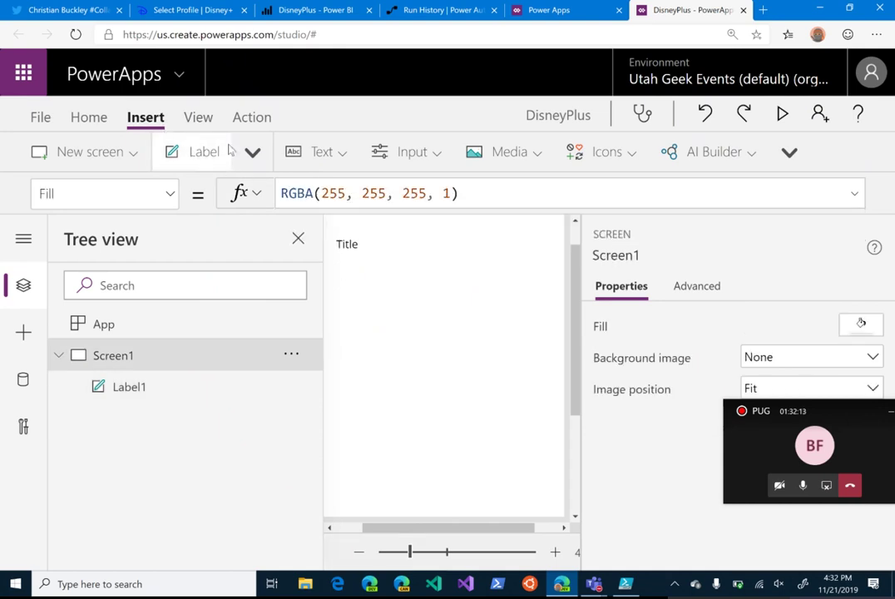
left_click(252, 153)
Step: Add a text input below the Title label and rename it Title
left_click(324, 151)
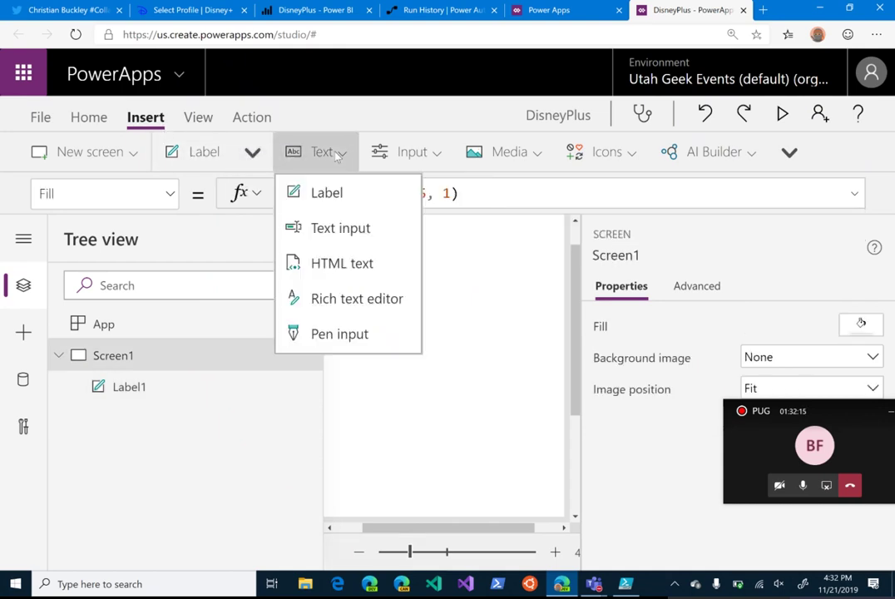
left_click(337, 228)
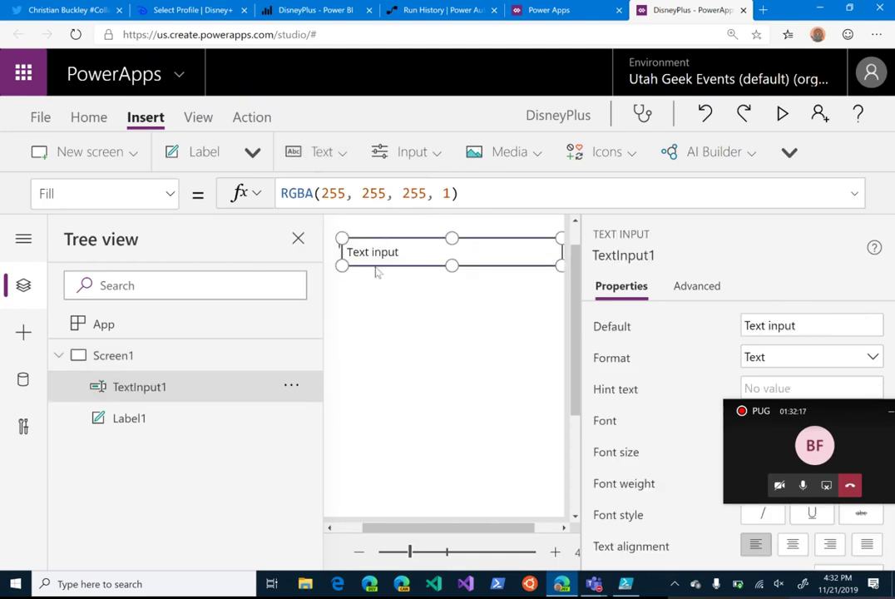
left_click_drag(491, 252, 479, 278)
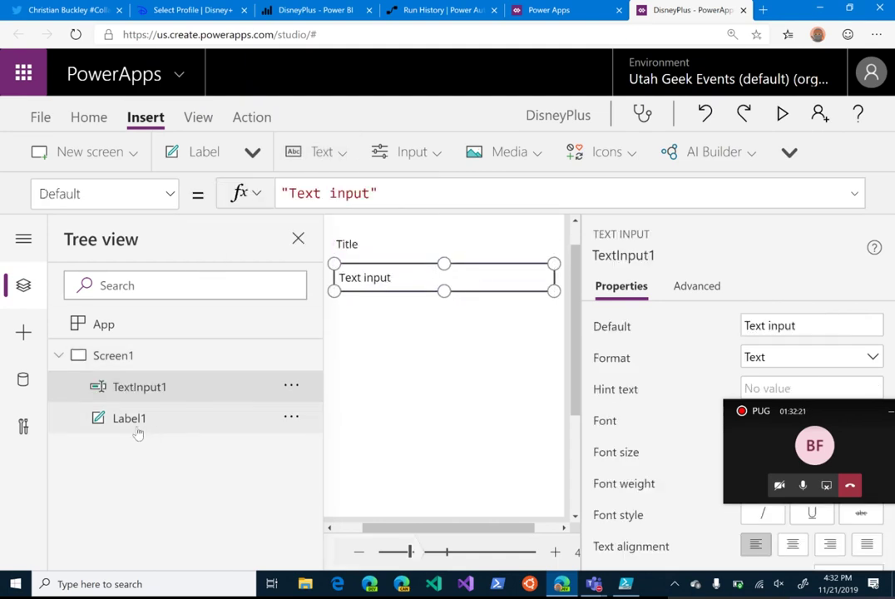
left_click(291, 387)
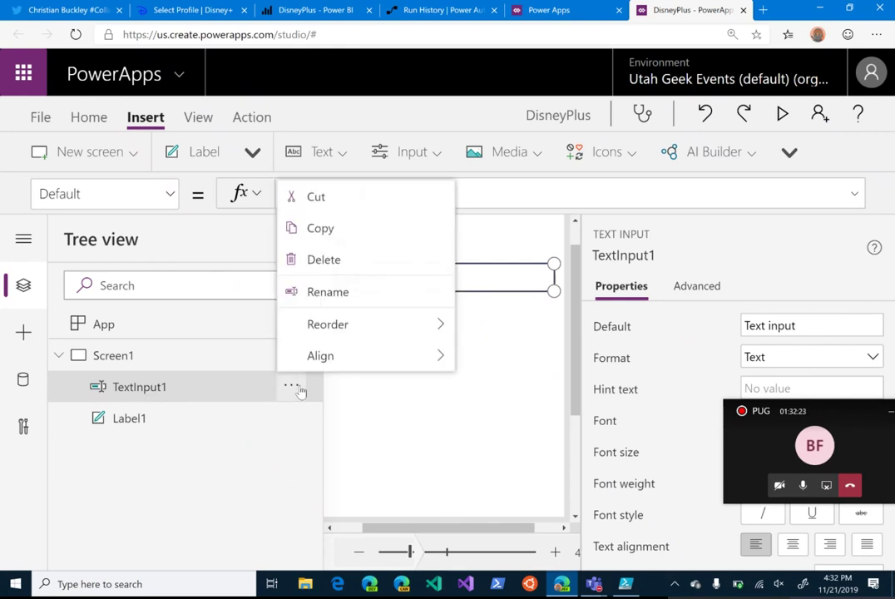
left_click(350, 291)
type("Title")
left_click(350, 290)
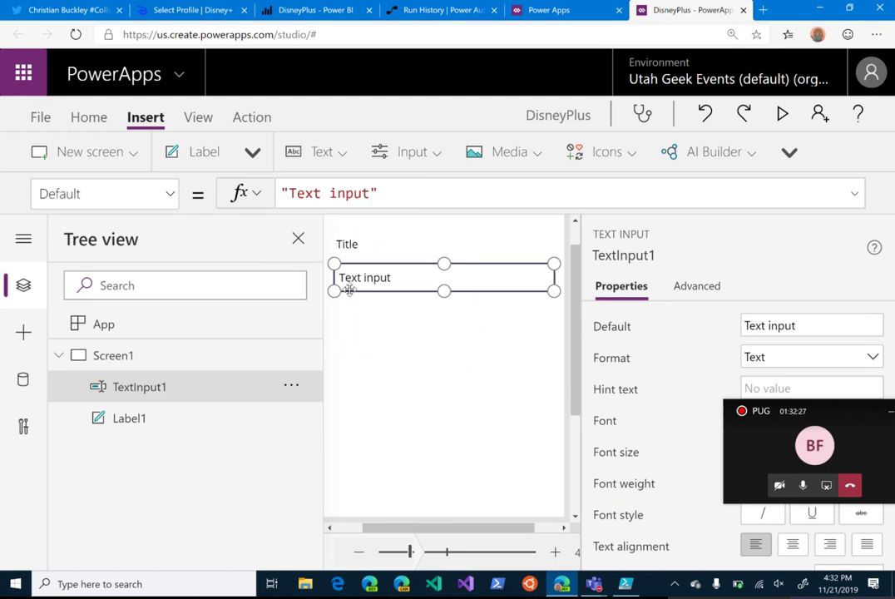
left_click(402, 343)
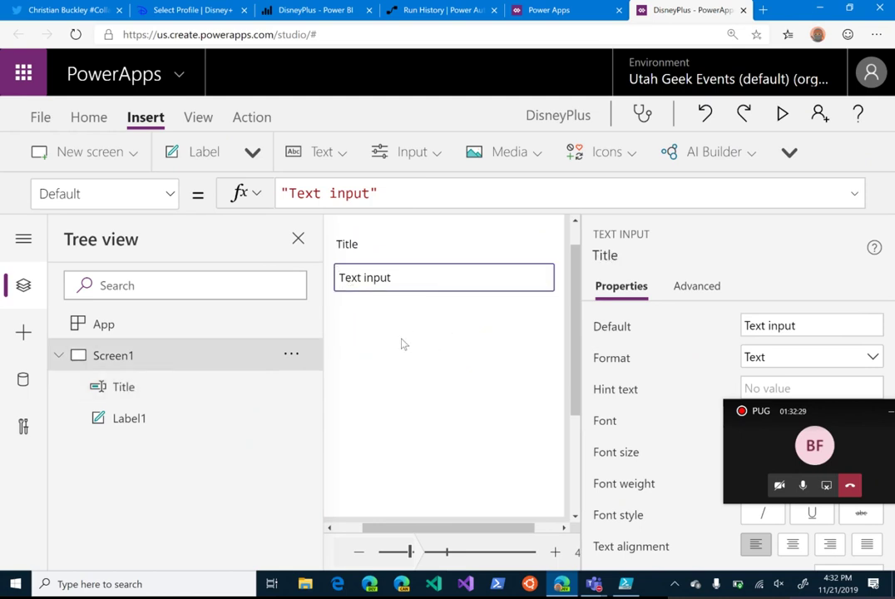
Step: Add a label reading "Rating" below the Title input
left_click(177, 153)
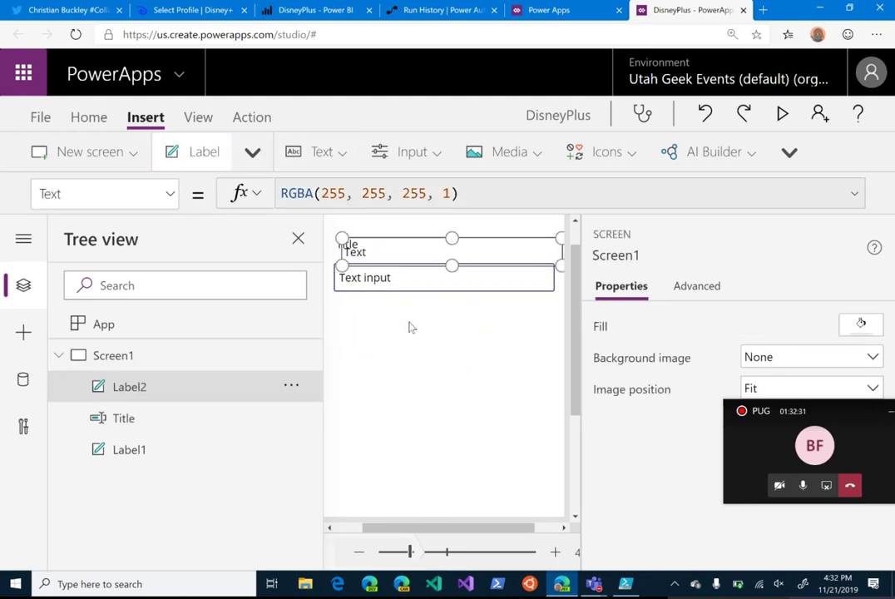
left_click_drag(408, 254, 405, 306)
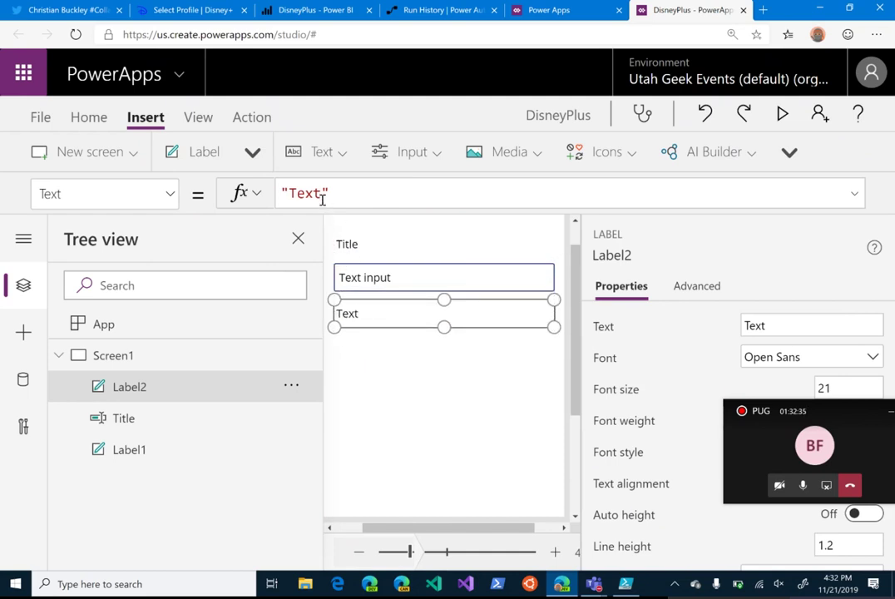
left_click_drag(322, 193, 294, 194)
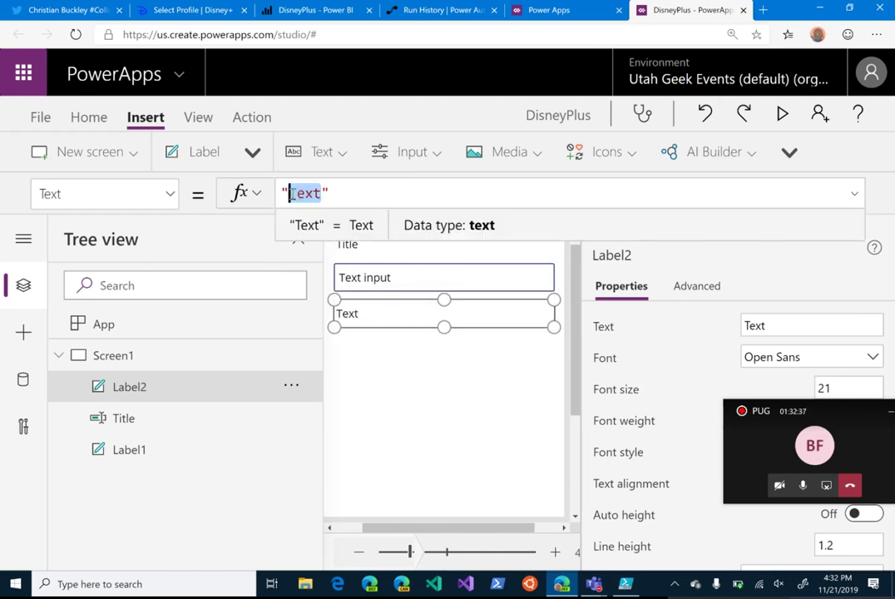
type("Rating")
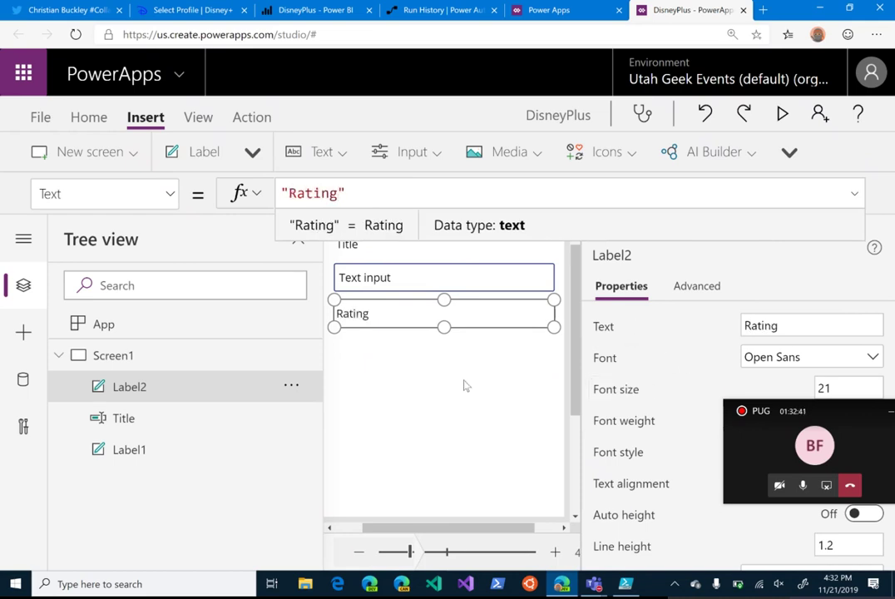
Step: Add a text input named Rating under the Rating label, then insert another label
left_click(333, 153)
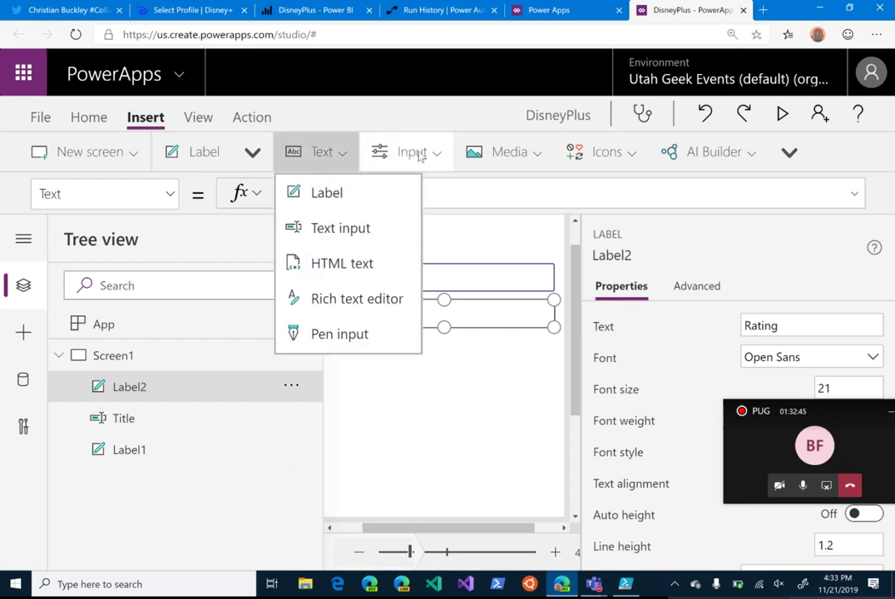
left_click(353, 231)
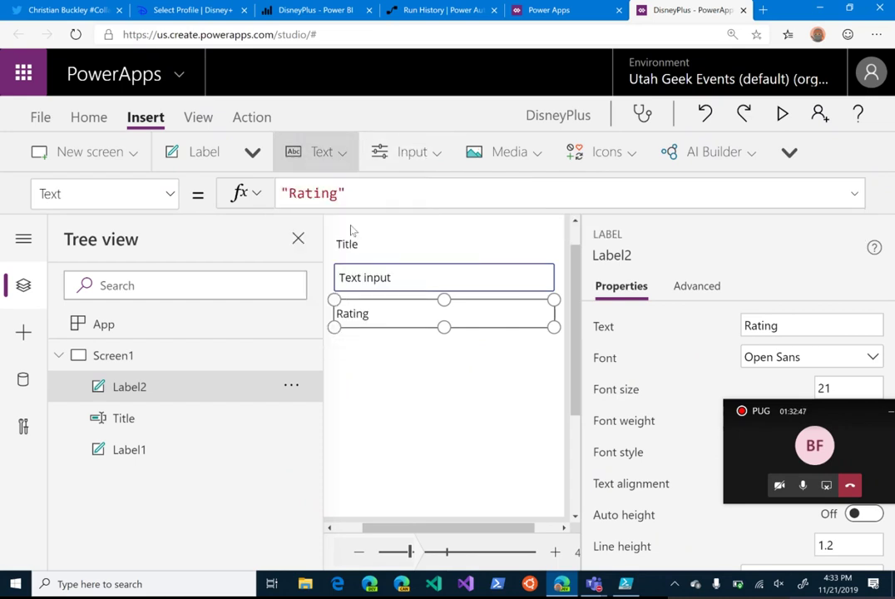
left_click_drag(405, 247, 396, 334)
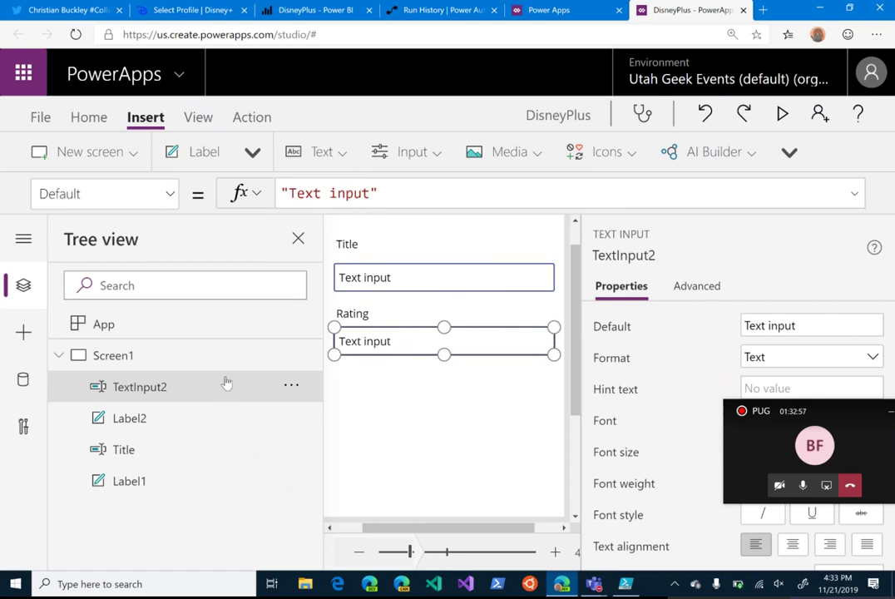
left_click(292, 384)
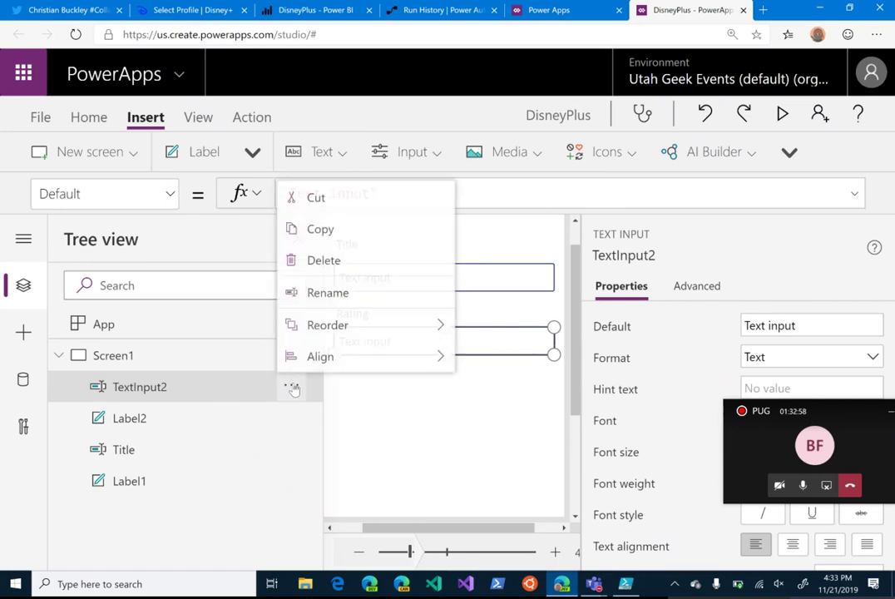
left_click(348, 301)
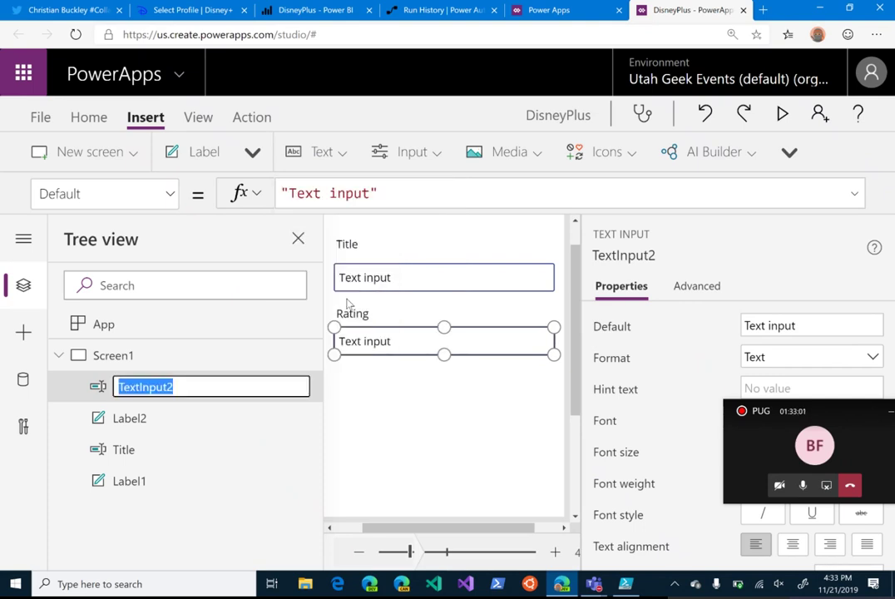
type("Rating")
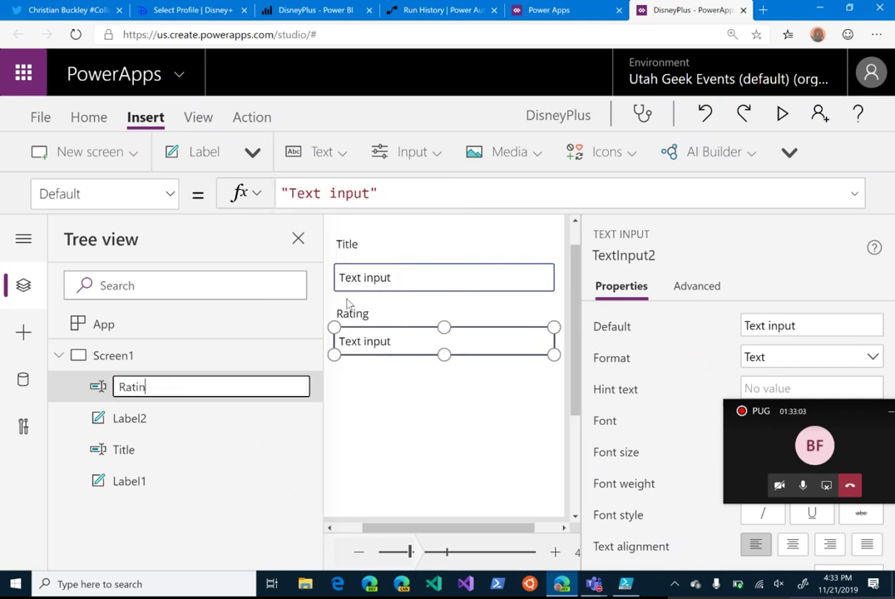
key("Return")
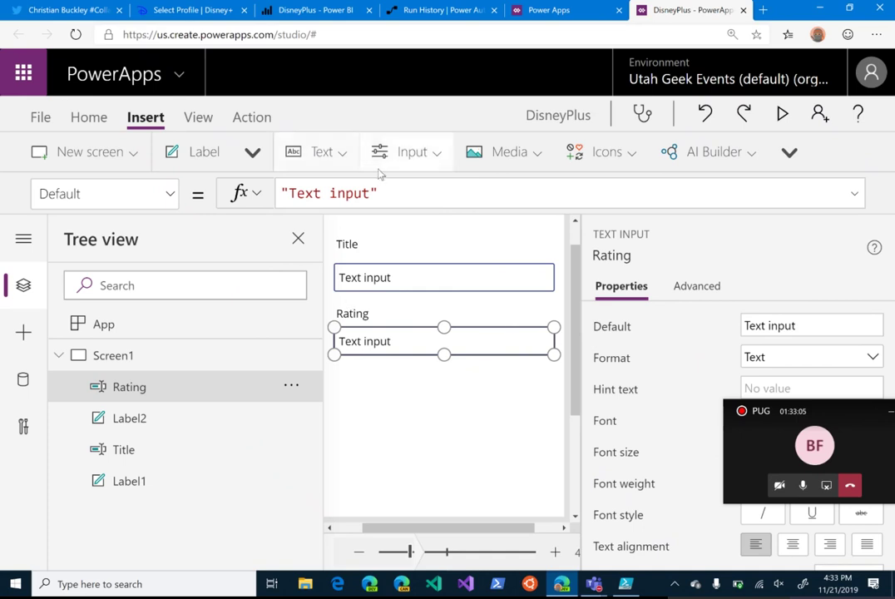
left_click(341, 154)
left_click(347, 194)
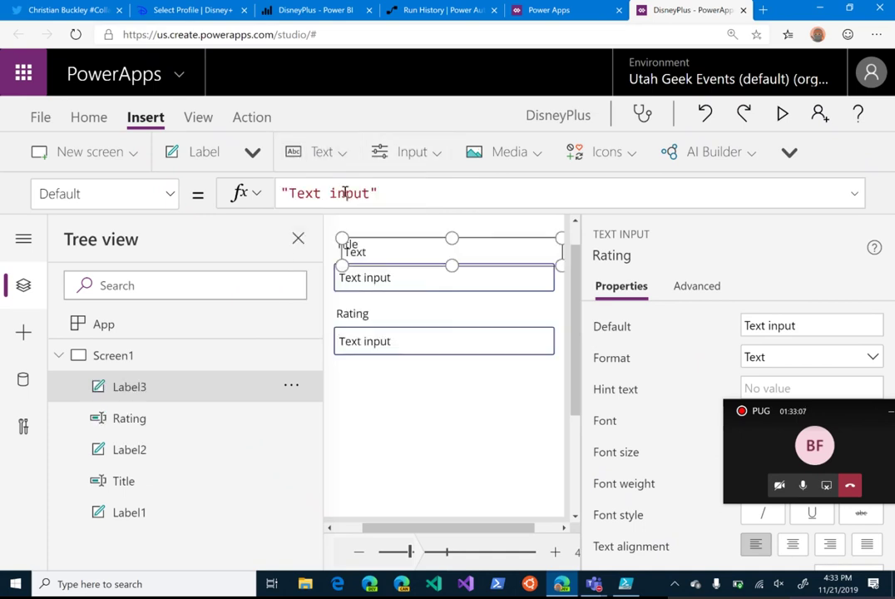
Step: Move the new label below the Rating input and set its text to "Profile"
left_click_drag(401, 248, 390, 381)
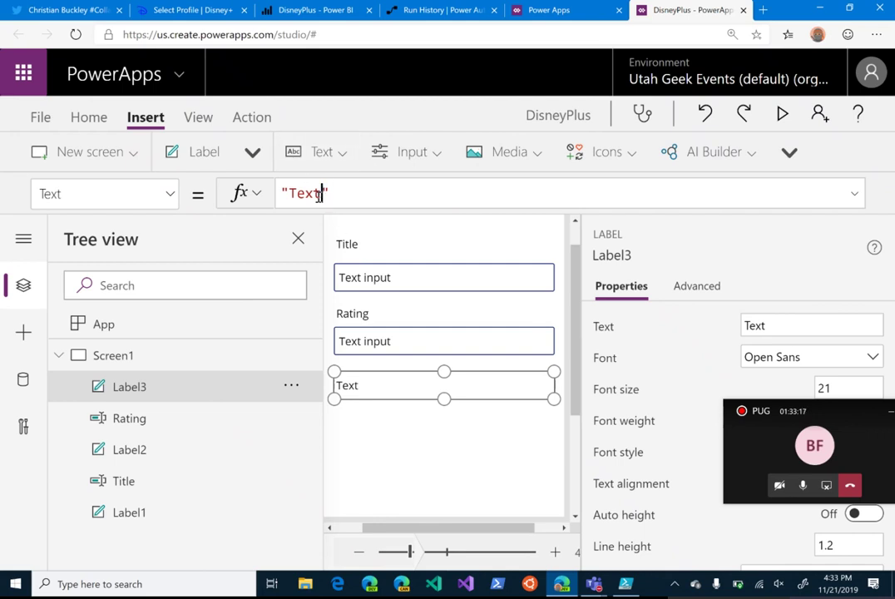
left_click_drag(324, 192, 293, 194)
type("Pri")
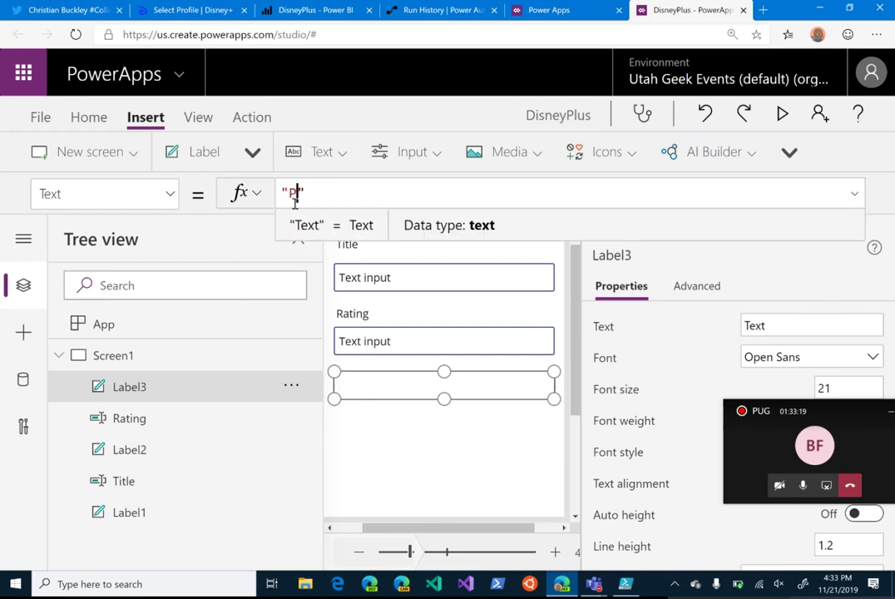
key("BackSpace")
key("BackSpace")
type("rofile")
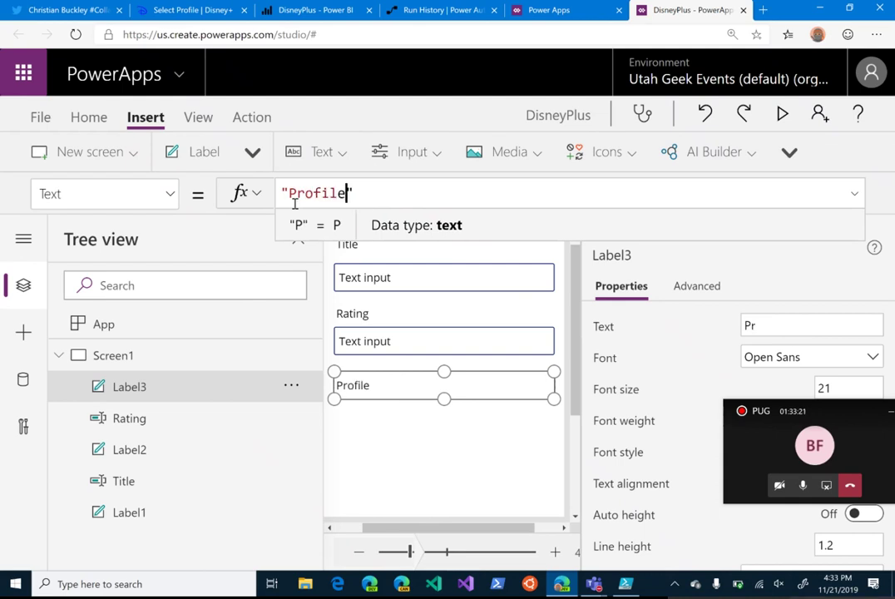
Step: Add a text input under the Profile label and rename it Profile
left_click(320, 154)
left_click(347, 239)
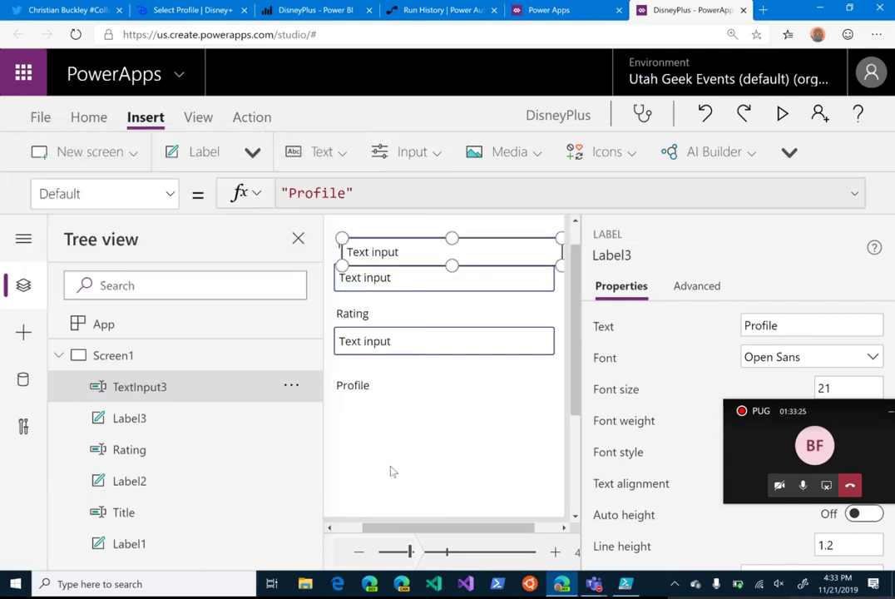
left_click_drag(402, 254, 398, 422)
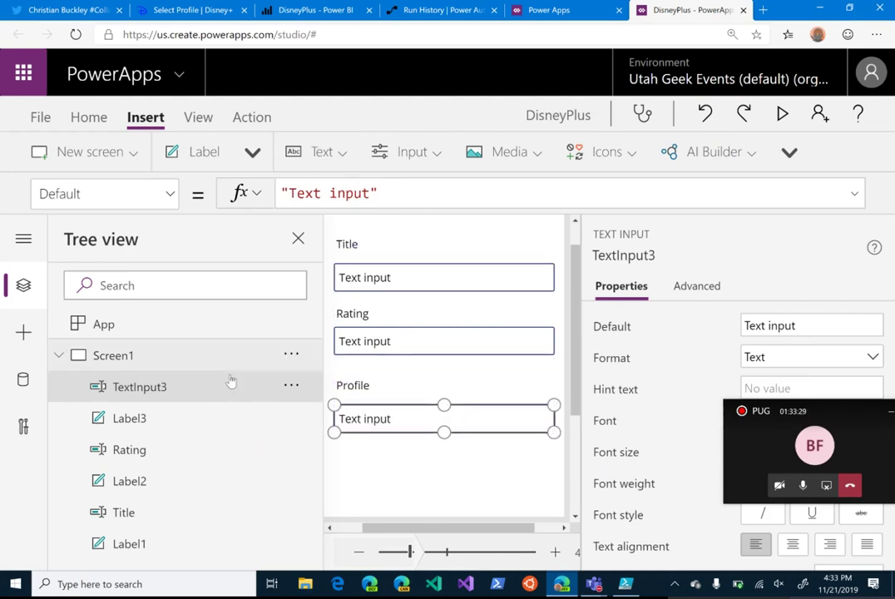
left_click(293, 388)
left_click(350, 290)
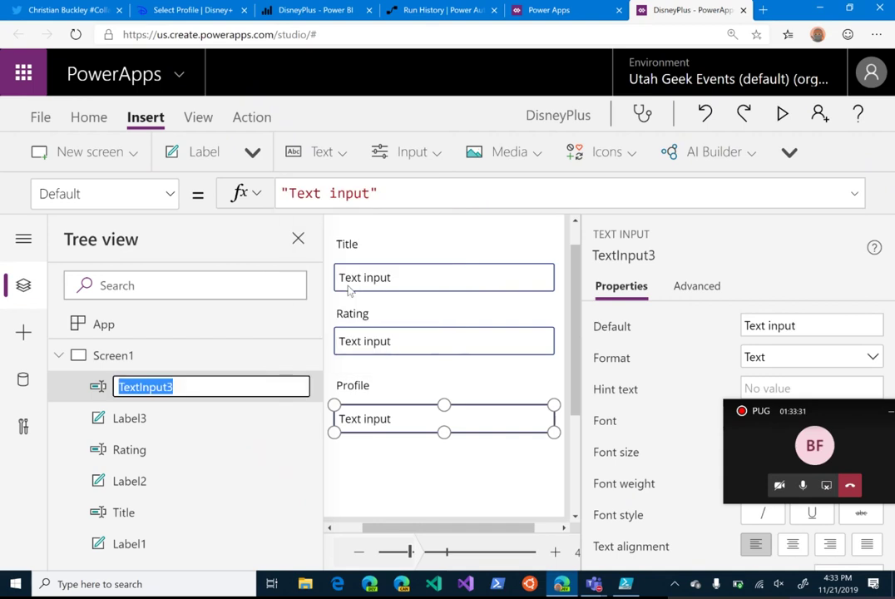
type("Profile")
key("Return")
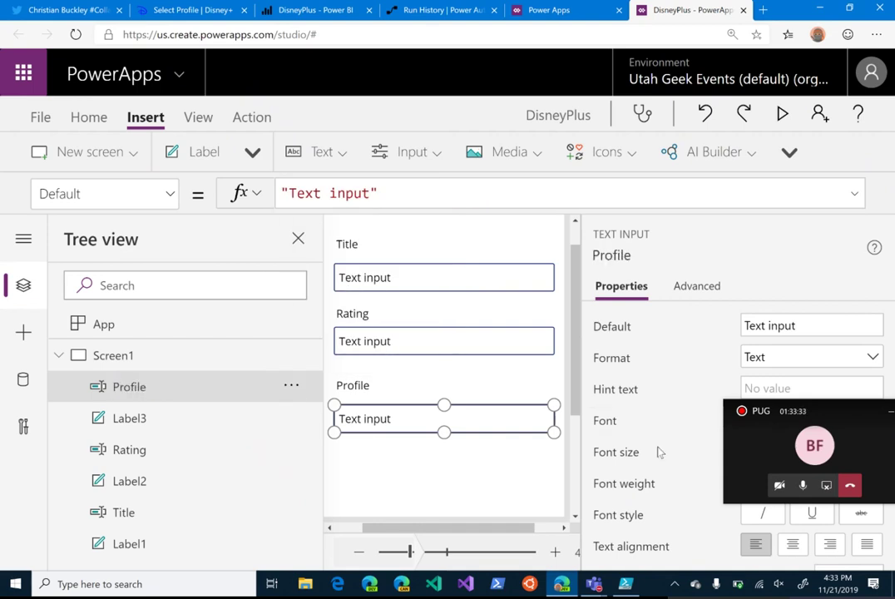
Step: Insert another text input below the Profile field
left_click(320, 152)
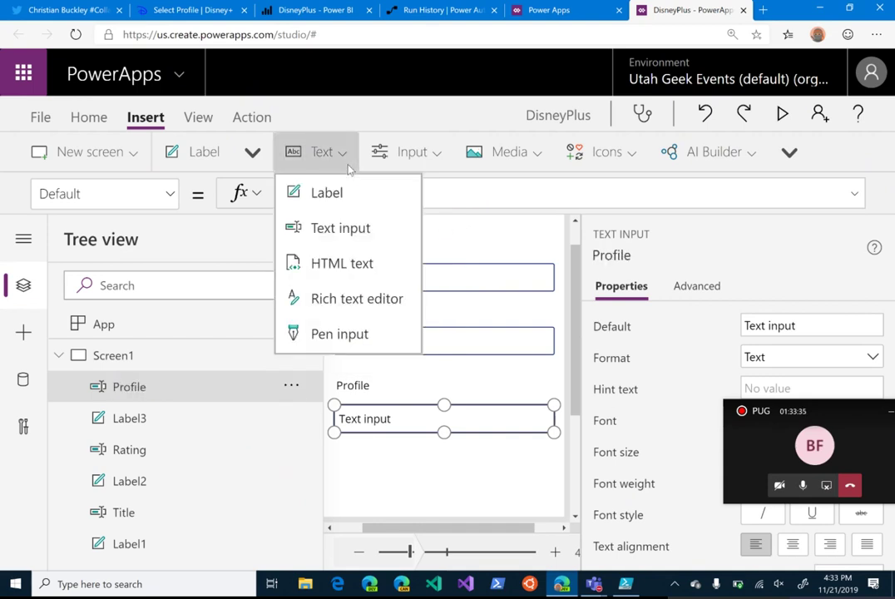
left_click(354, 220)
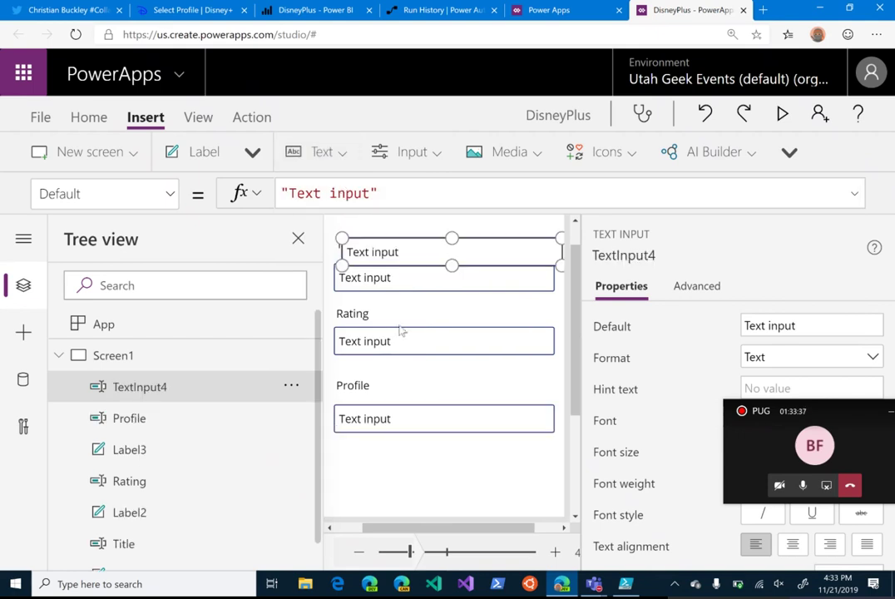
left_click_drag(415, 297, 408, 491)
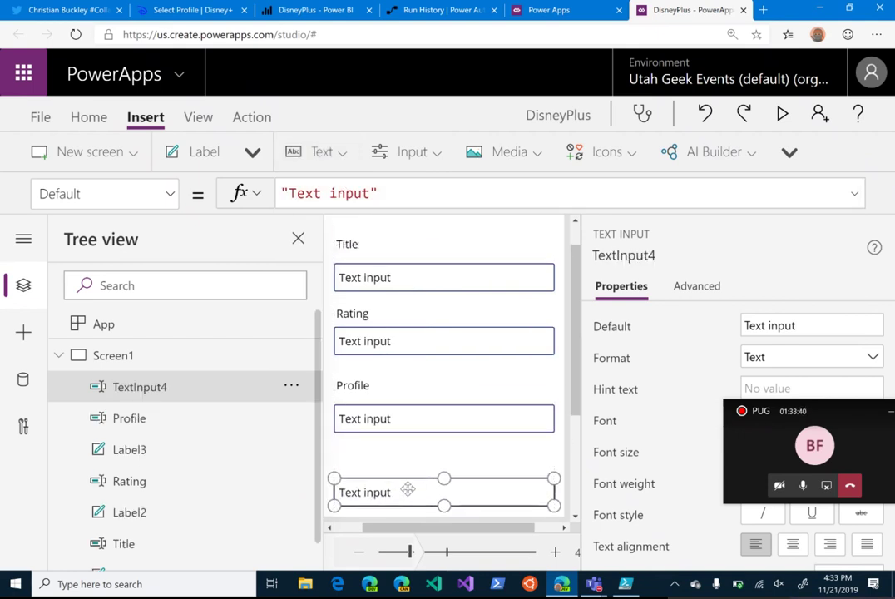
Step: Add a label reading "DateTime" above the bottom text input
left_click(321, 151)
left_click(326, 192)
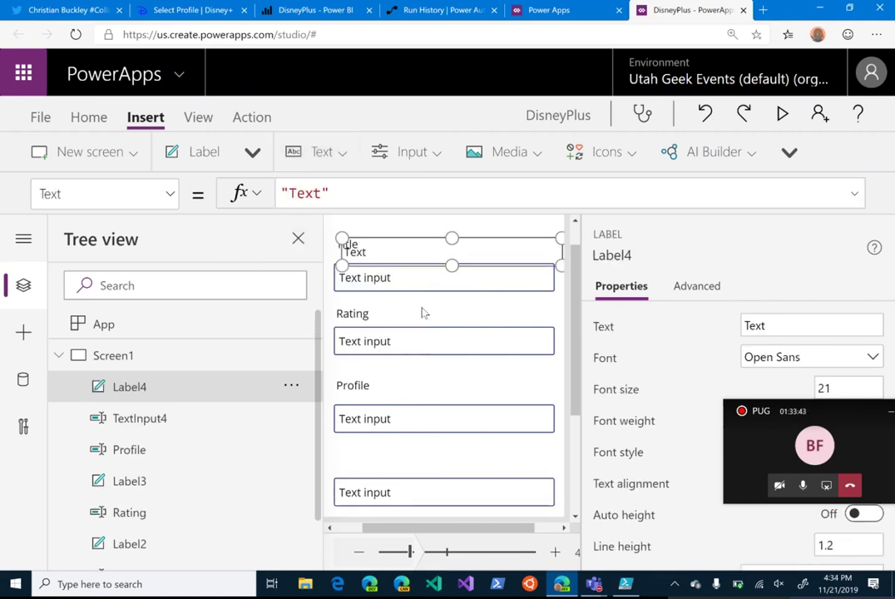
left_click_drag(398, 252, 386, 463)
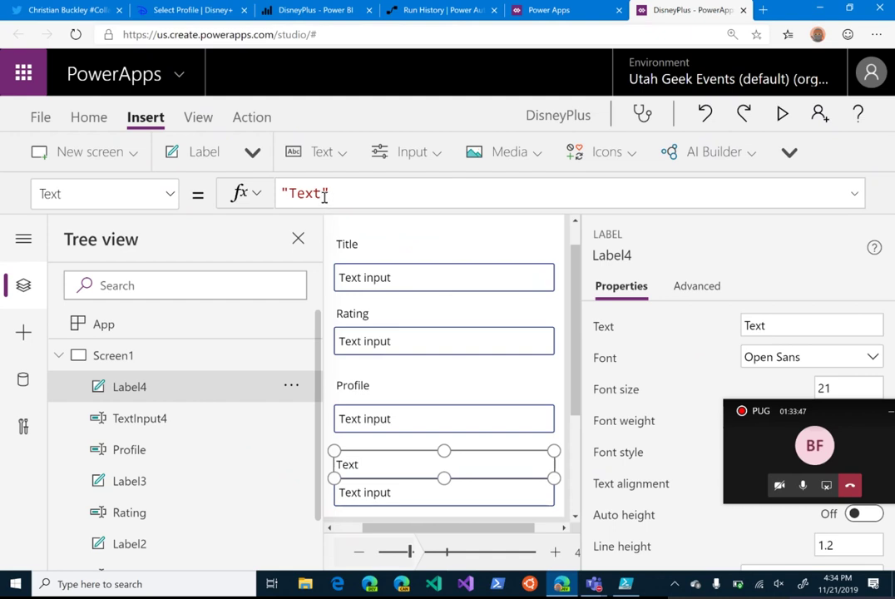
left_click_drag(326, 195, 290, 193)
type("Darte")
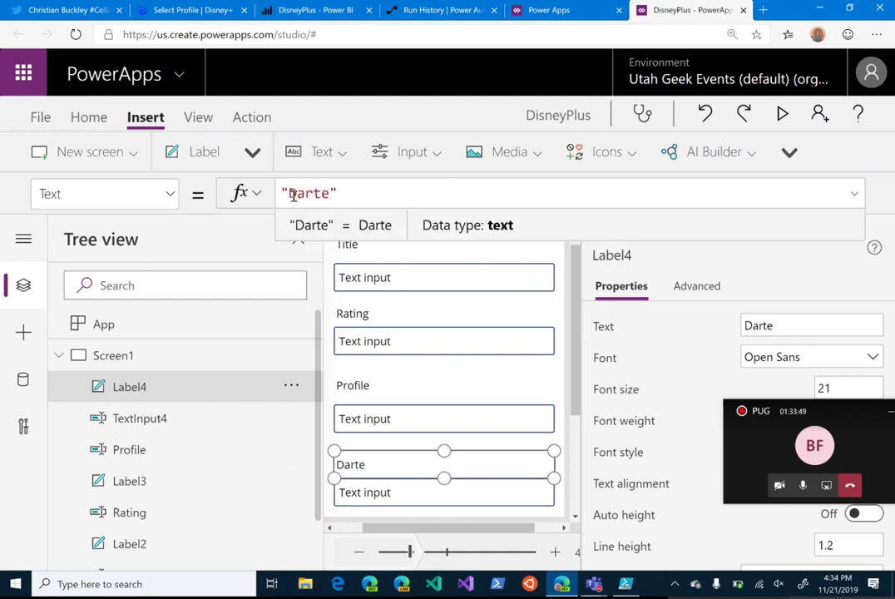
key("BackSpace")
key("BackSpace")
key("BackSpace")
type("teTime")
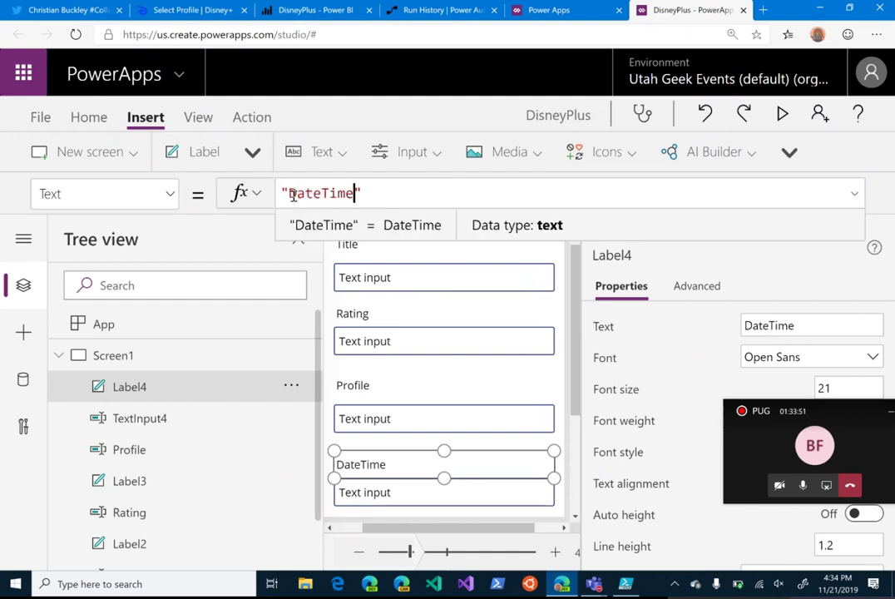
left_click(360, 485)
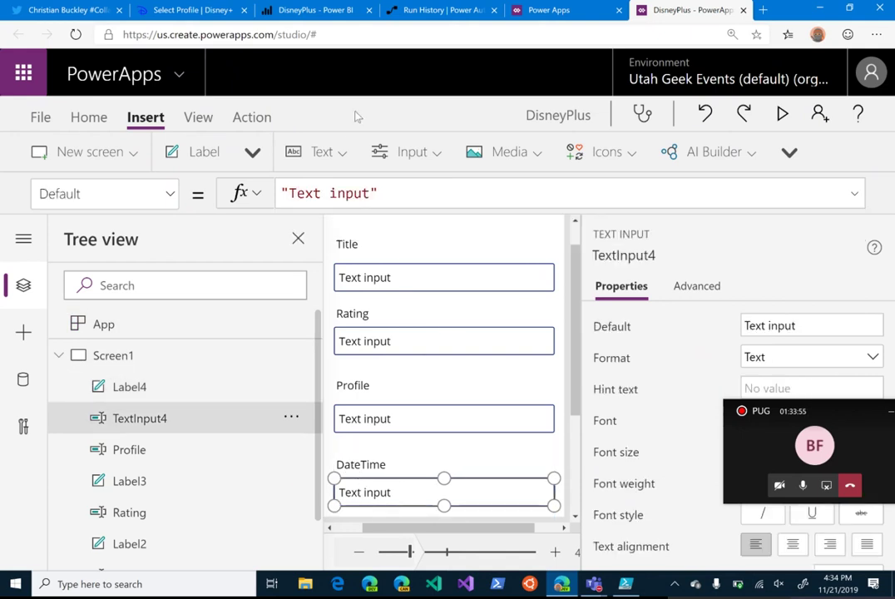
left_click(340, 151)
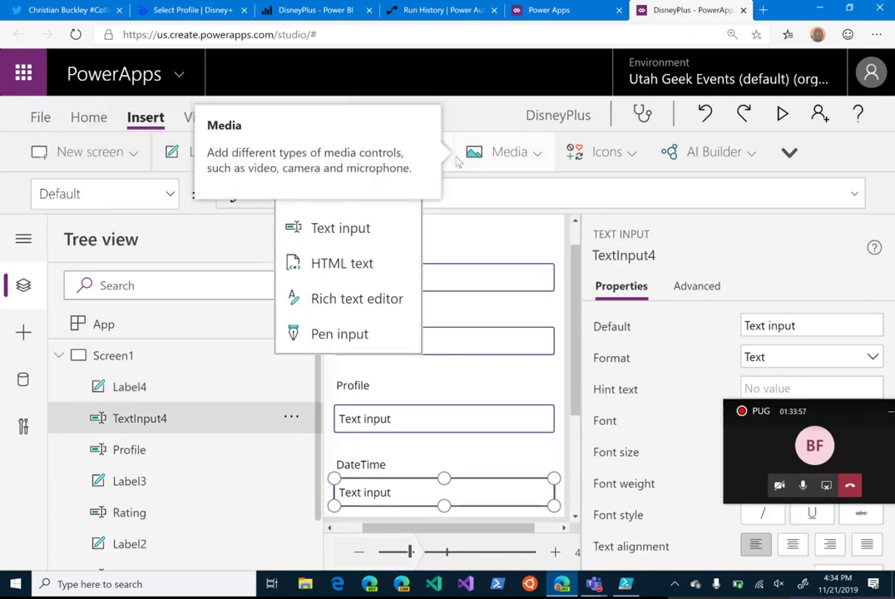
left_click(500, 81)
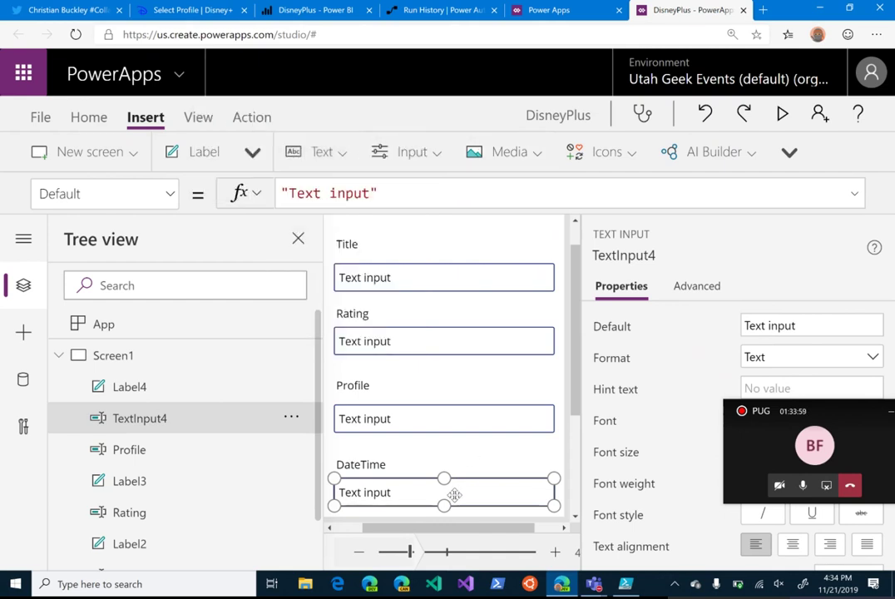
Step: Replace the DateTime text input with a date picker showing 11/21/2019 under the label
key("Delete")
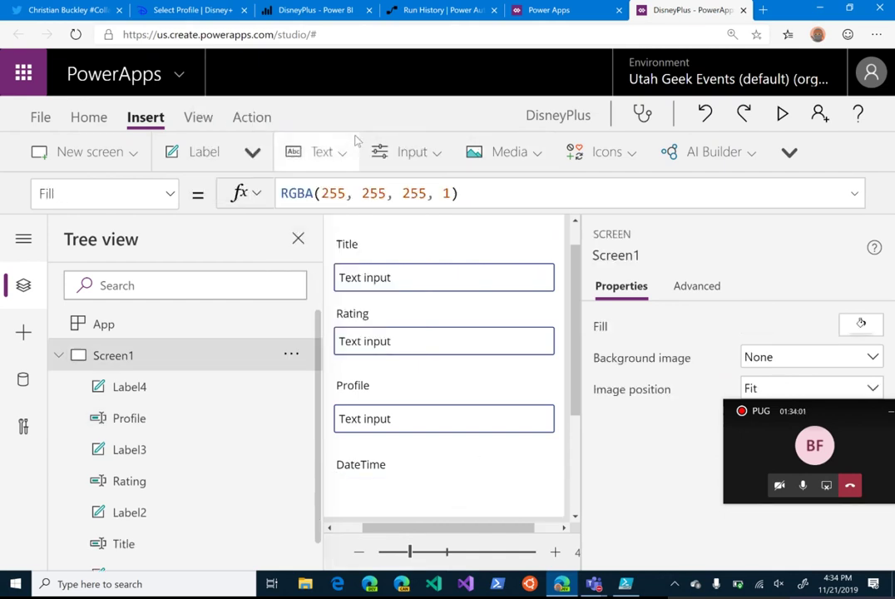
left_click(425, 159)
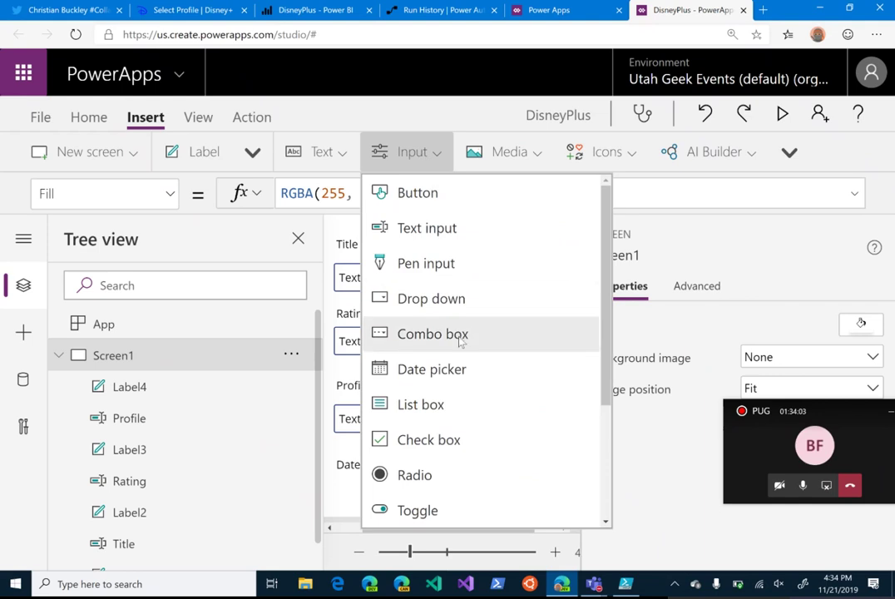
left_click(432, 372)
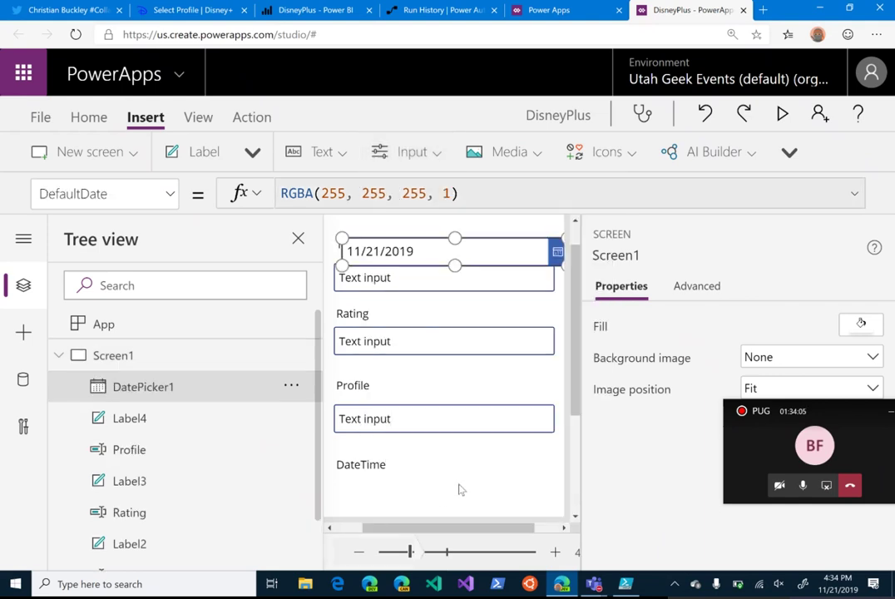
left_click_drag(486, 254, 484, 491)
scroll(485, 485, "down", 2)
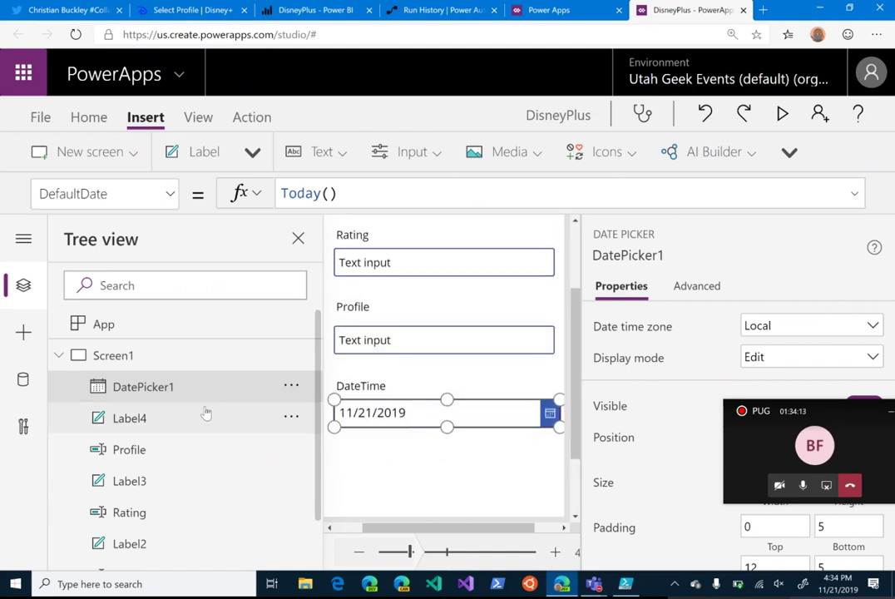
left_click(291, 388)
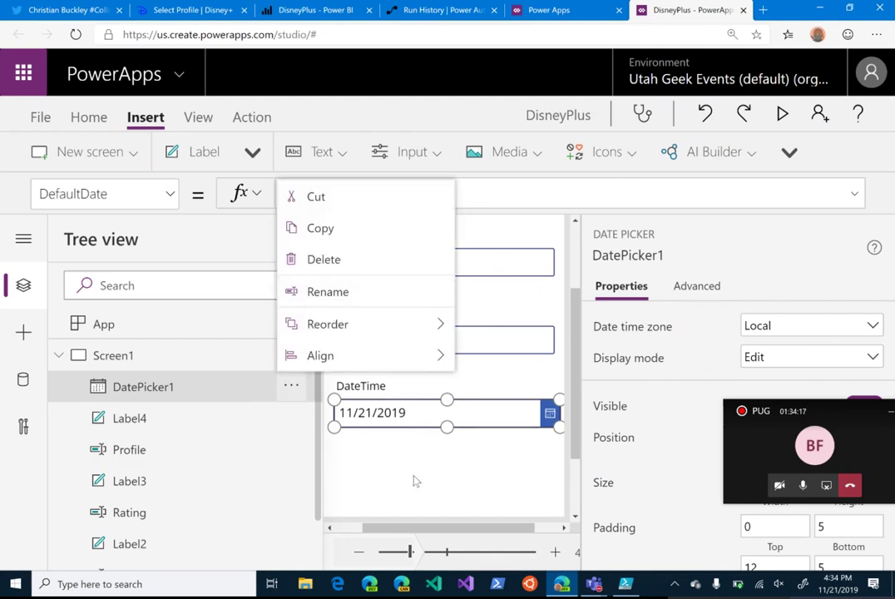
left_click(412, 478)
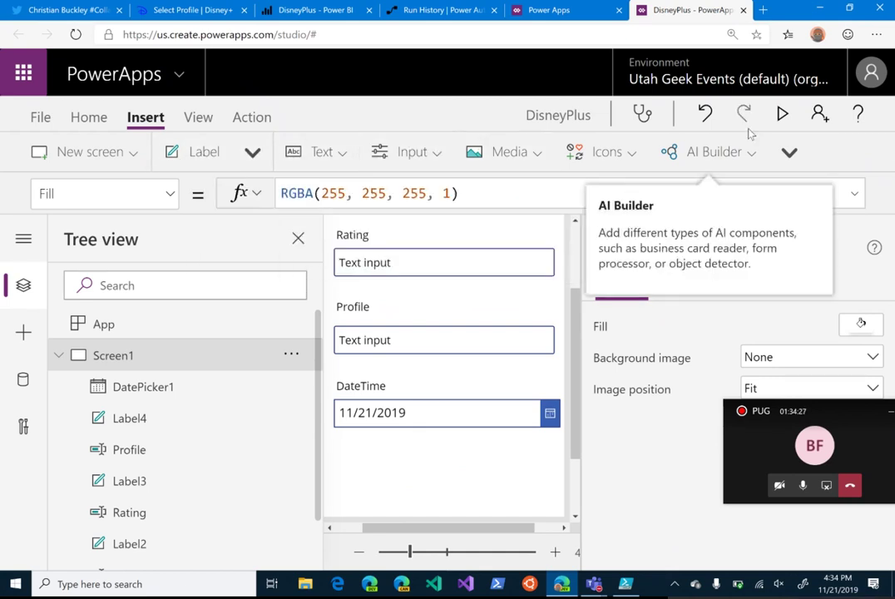
Step: Insert a button and position it just below the DateTime date picker
left_click(790, 151)
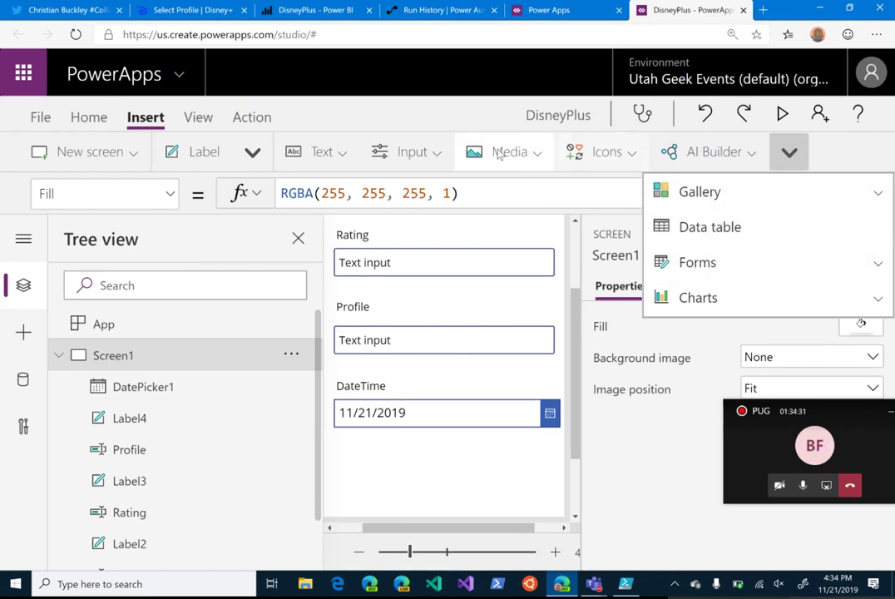
left_click(436, 157)
scroll(430, 332, "down", 2)
scroll(431, 349, "up", 2)
left_click(418, 195)
scroll(425, 439, "up", 1)
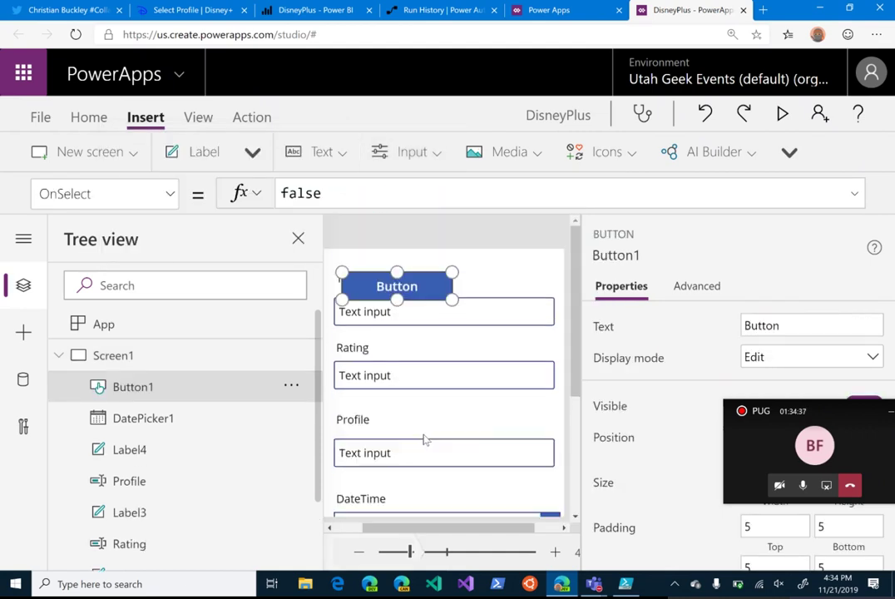
left_click_drag(416, 280, 464, 525)
scroll(438, 416, "down", 2)
scroll(439, 416, "down", 1)
left_click_drag(451, 338, 442, 398)
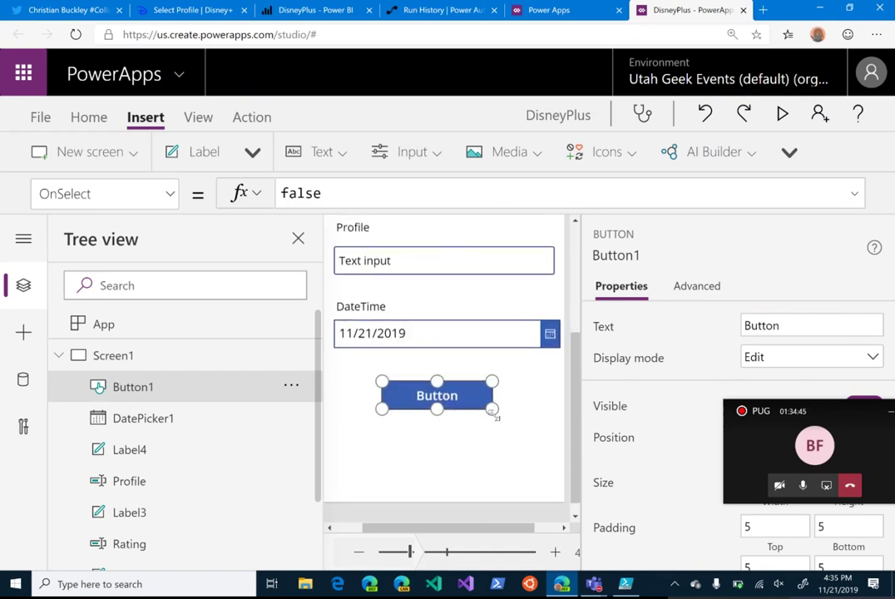
left_click(253, 118)
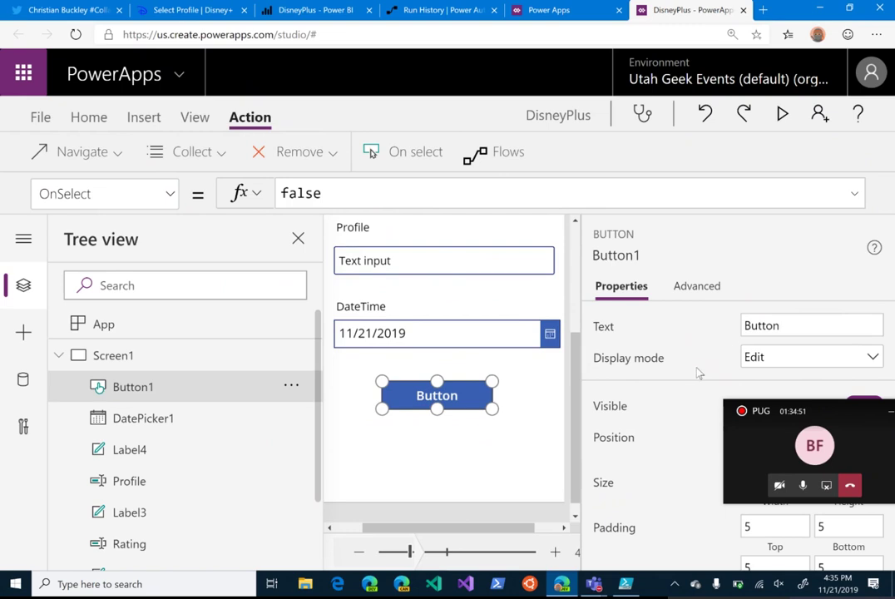
Step: Attach the DisneyPlus flow to Button1 from the Flows list
left_click(504, 166)
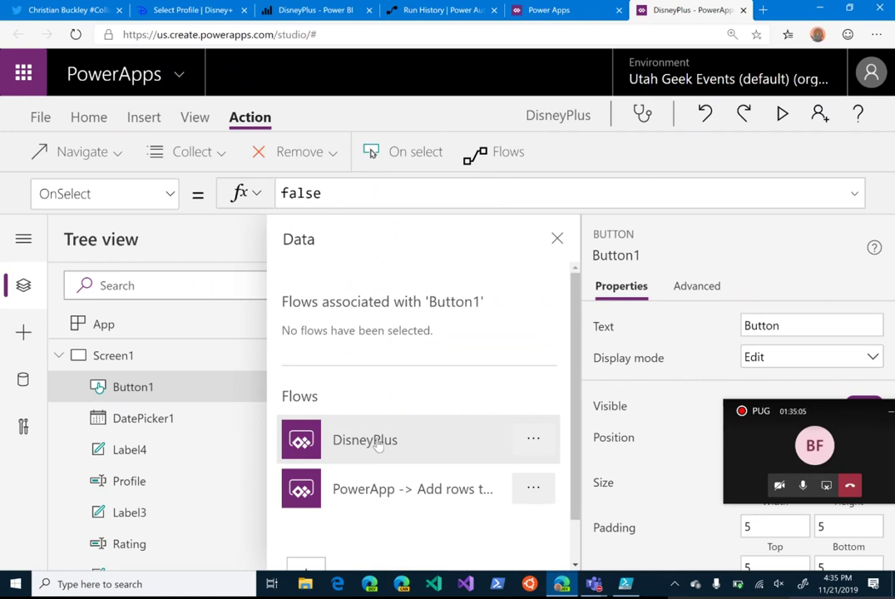
left_click(379, 445)
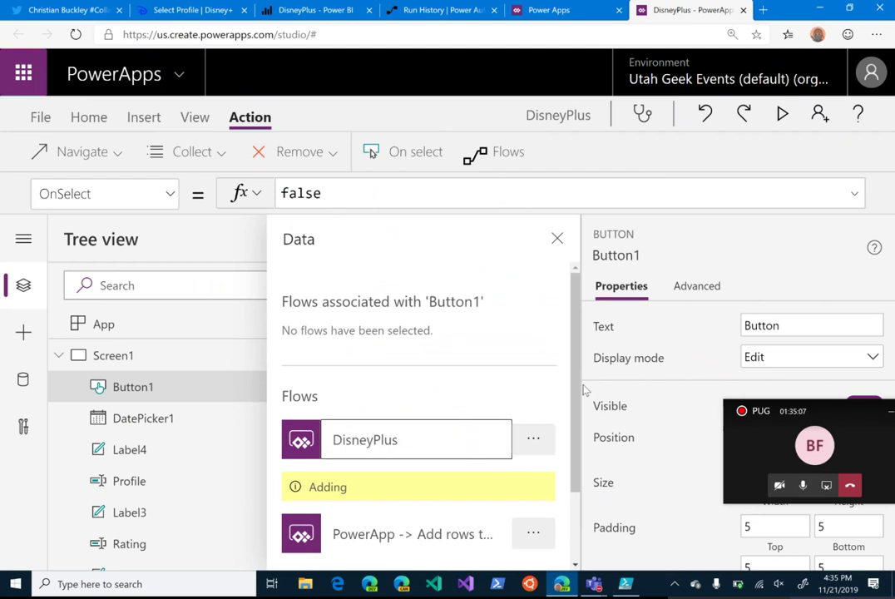
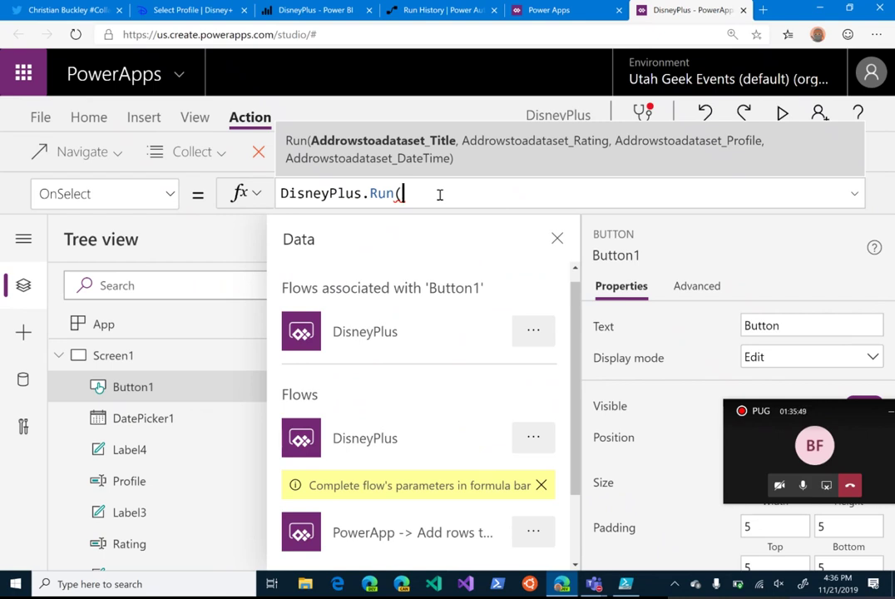
Step: Make Title.Text and Value(Rating.Text) the first two DisneyPlus.Run arguments in Button1's OnSelect
type("Title")
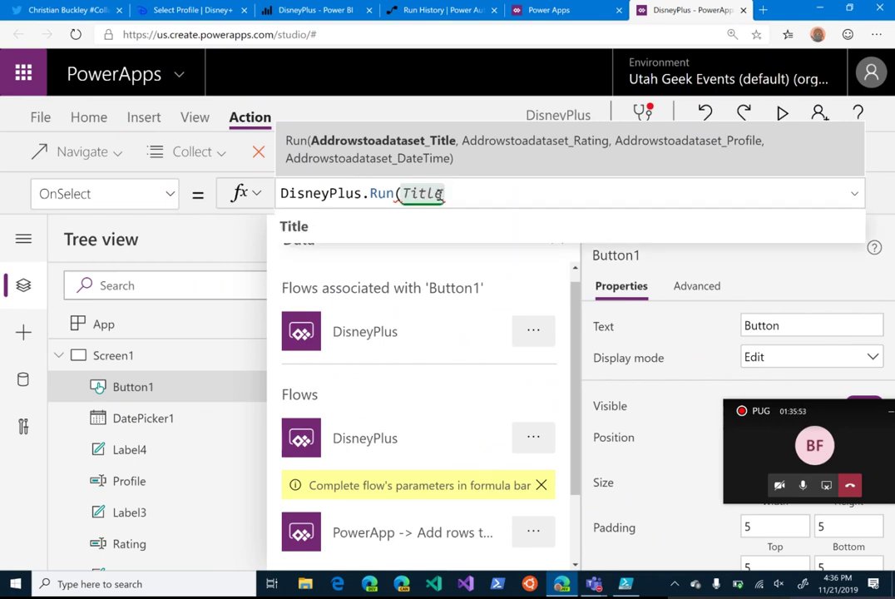
type(", ")
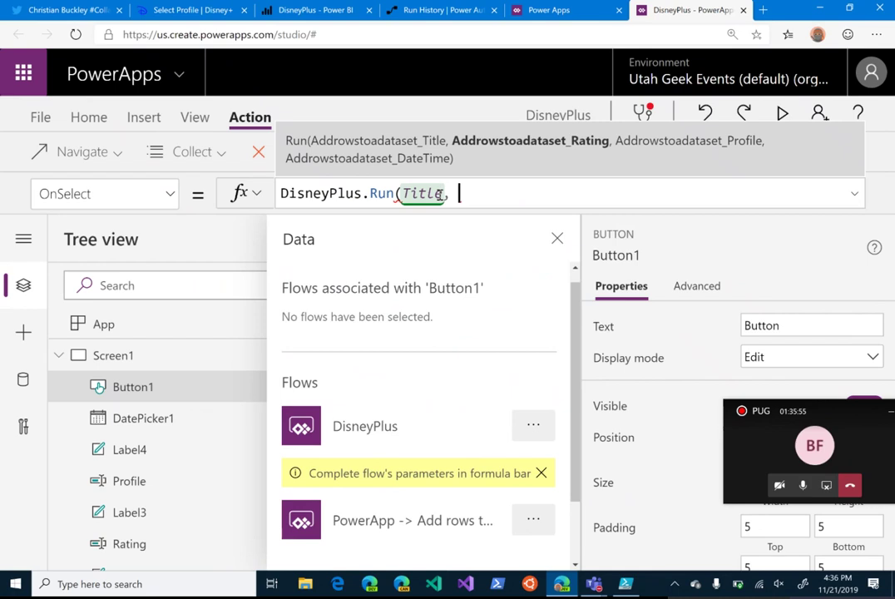
type("Rating")
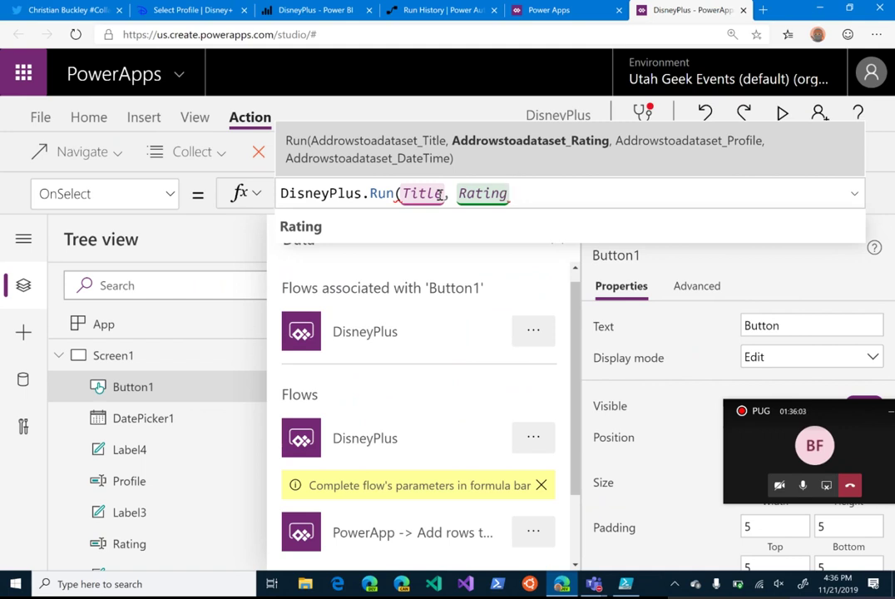
key("BackSpace")
key("BackSpace")
key("BackSpace")
key("BackSpace")
key("BackSpace")
key("BackSpace")
key("BackSpace")
key("BackSpace")
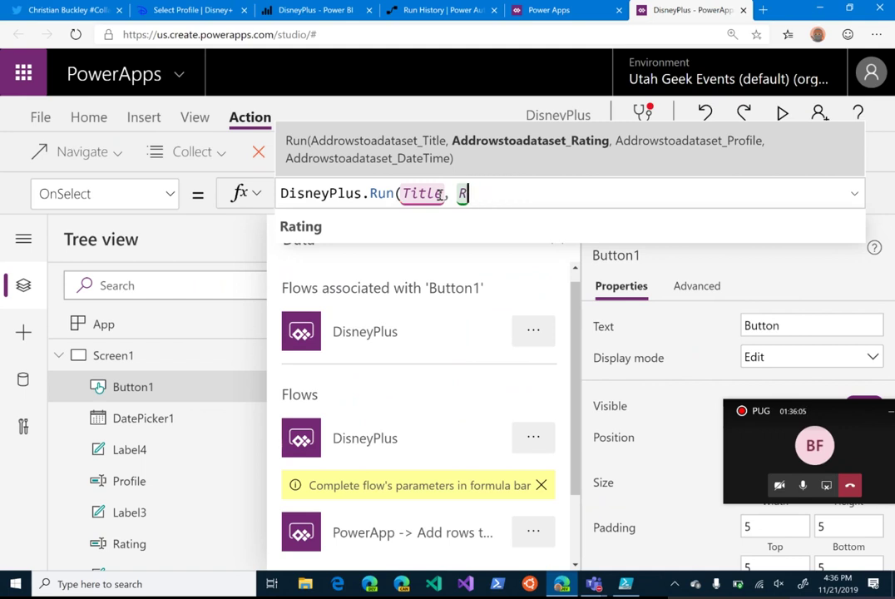
type(".")
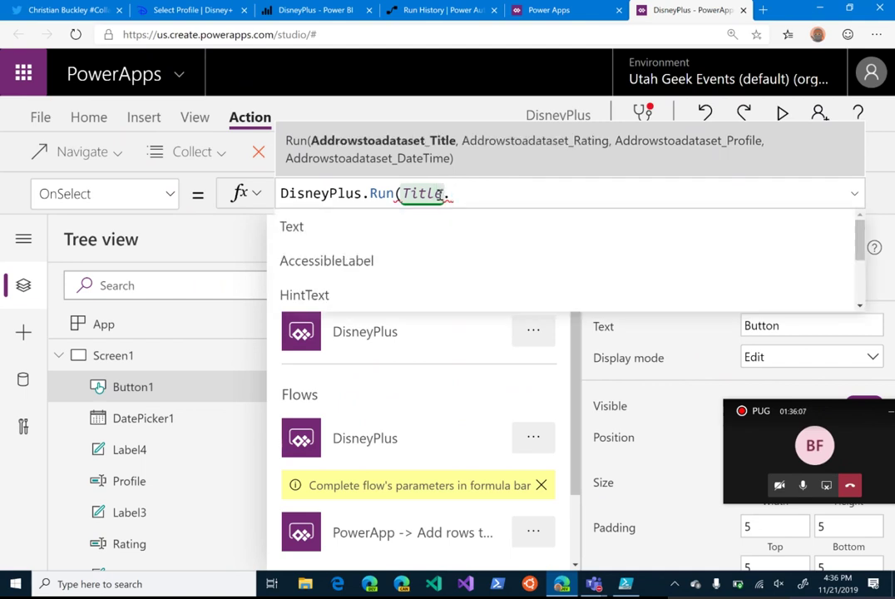
type("Text, ")
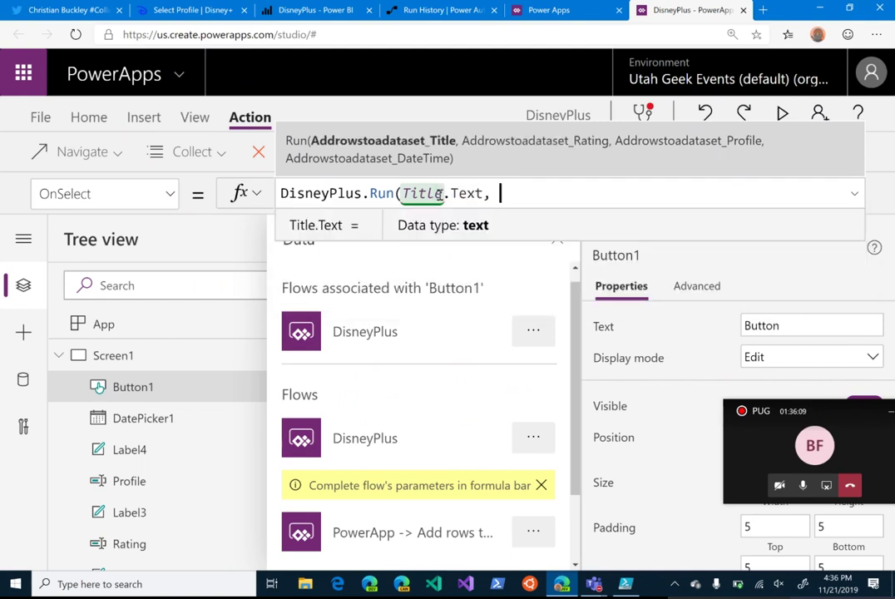
type("Rating.Te")
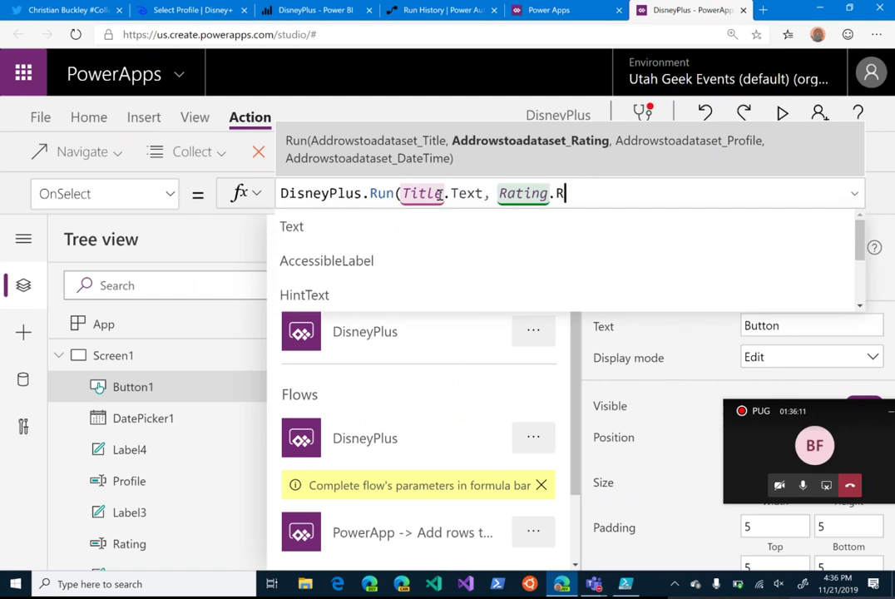
type("xt")
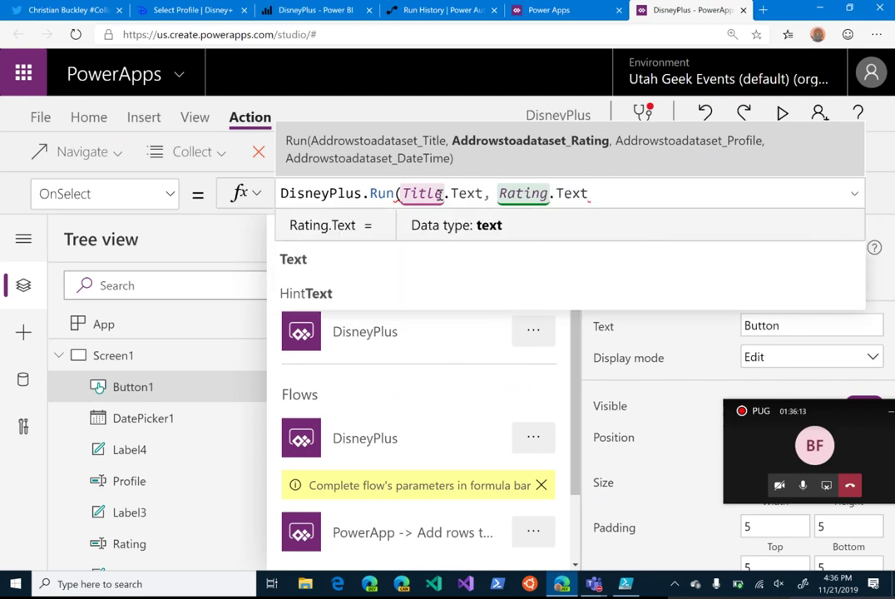
key("Left")
key("Left")
key("Left")
key("Left")
key("Left")
key("Left")
key("Left")
key("Left")
key("Left")
key("Left")
key("Left")
type("Value(")
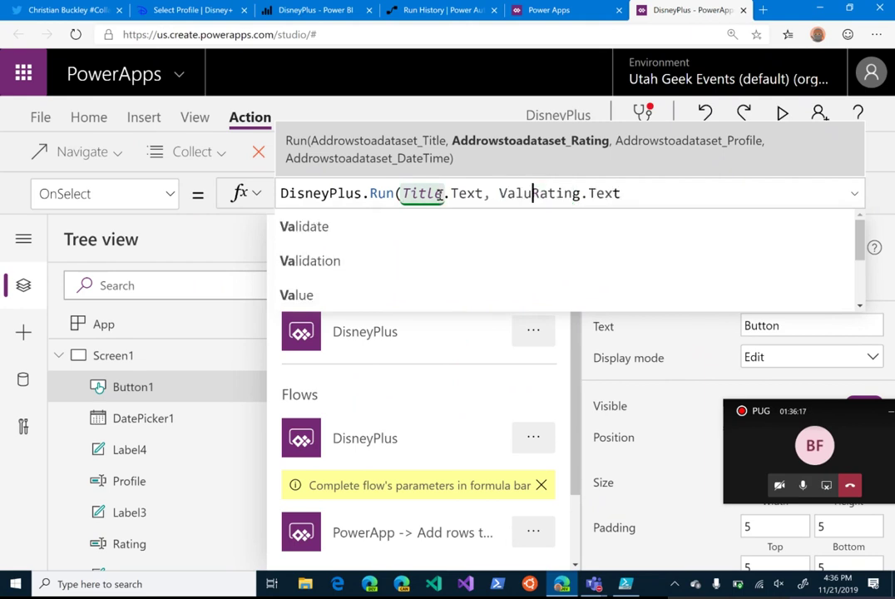
key("Right")
key("Right")
key("Right")
key("Right")
key("Right")
key("Right")
key("Right")
key("Right")
key("Right")
key("Right")
key("Right")
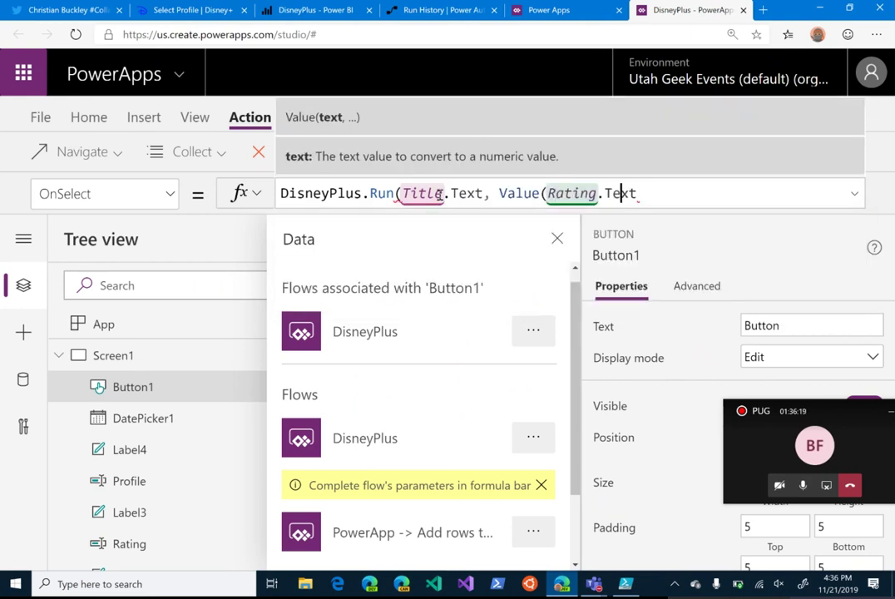
type(")")
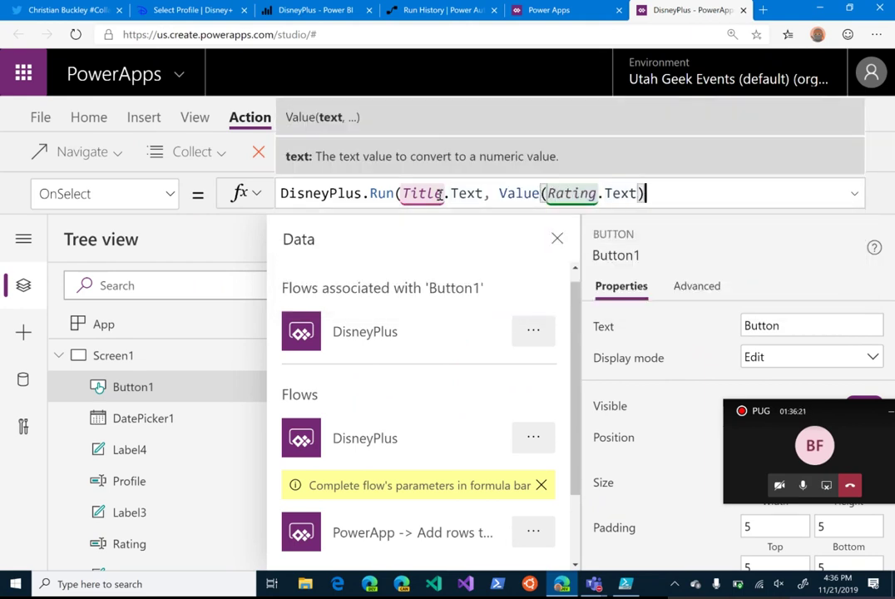
type(",")
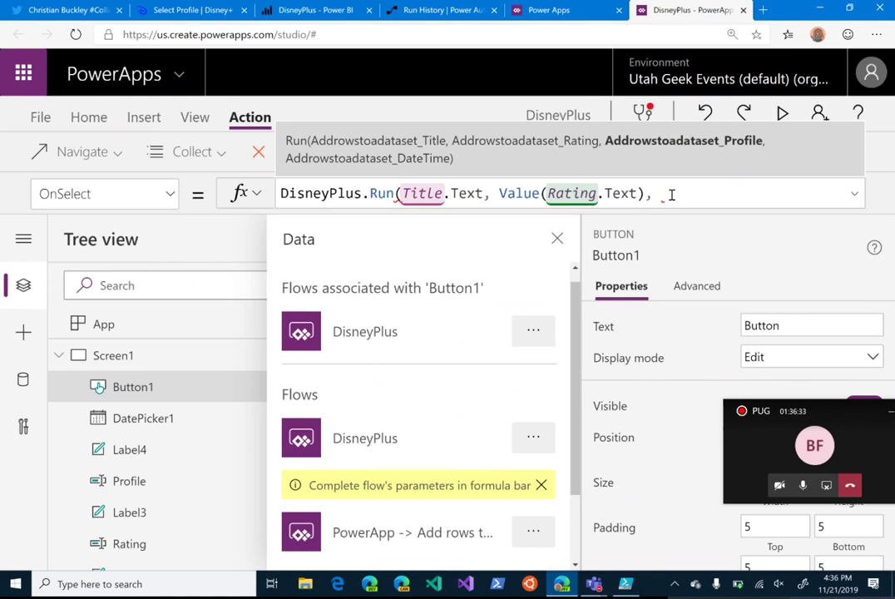
Step: Add Profile.Text as the third flow argument and begin the DatePicker1 reference
type("Profile.Text")
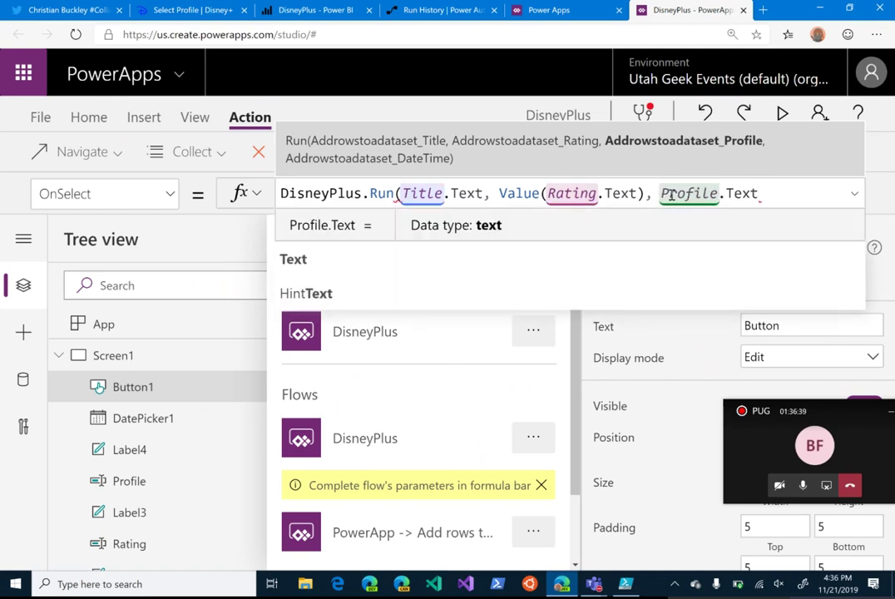
type(", ")
type("Da")
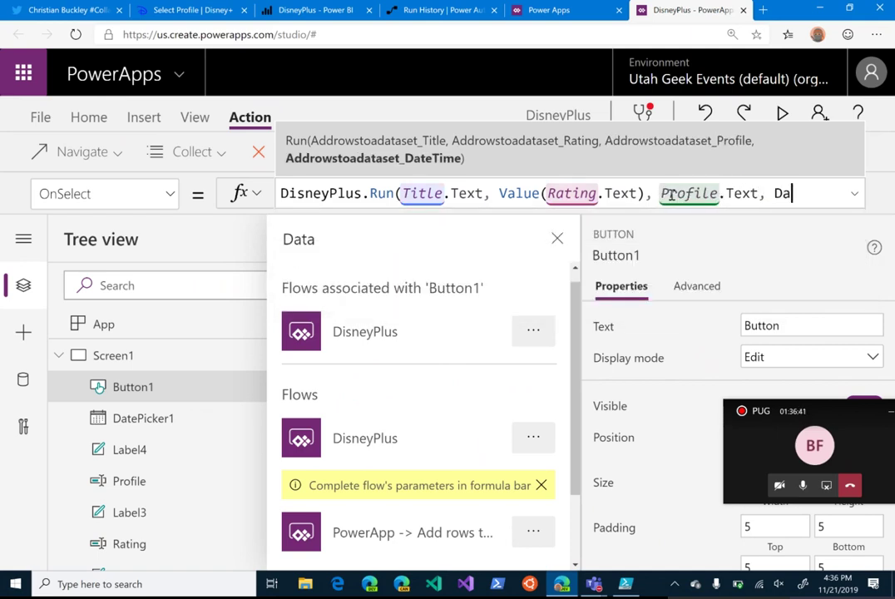
type("teP")
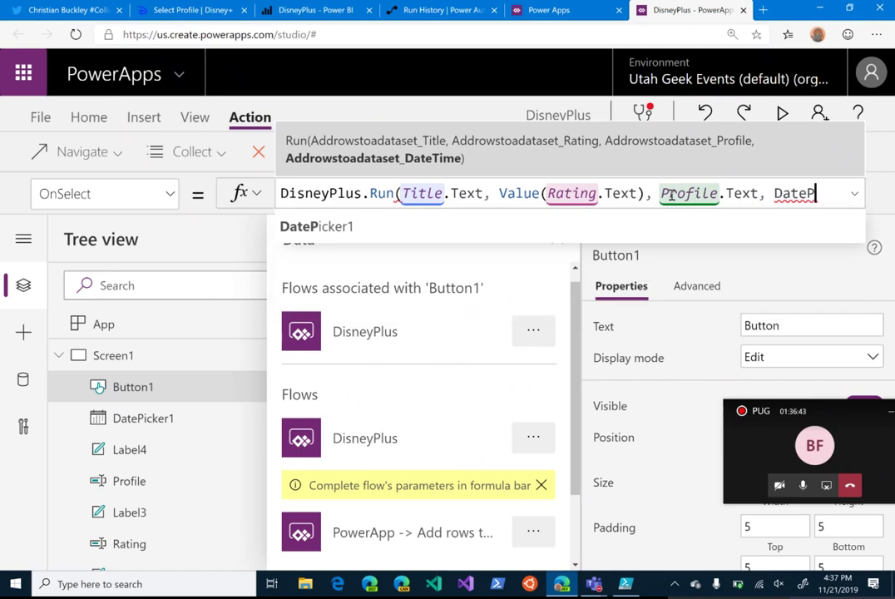
key("Tab")
type(".")
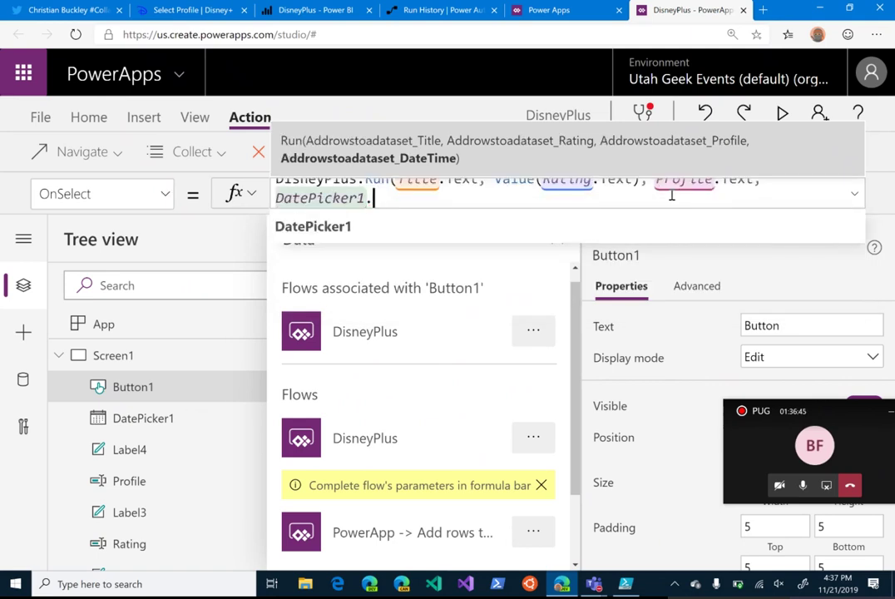
Step: Finish the formula with DatePicker1.SelectedDate and a closing parenthesis, then run the app in preview
key("Down")
key("Down")
key("Down")
key("Down")
key("Down")
key("Down")
key("Down")
key("Down")
key("Down")
key("Down")
key("Down")
key("Down")
key("Down")
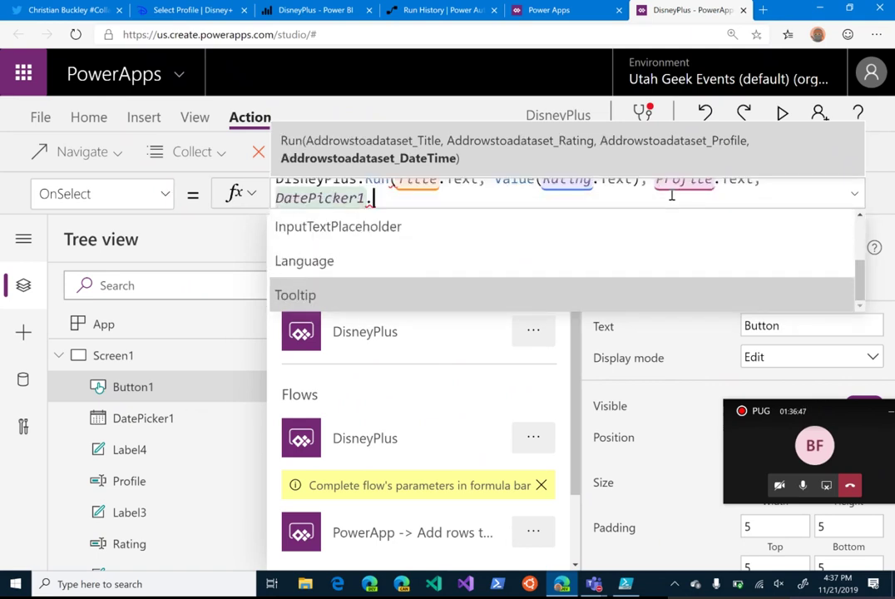
key("Down")
key("Down")
key("Down")
key("Down")
key("Down")
key("Down")
key("Down")
key("Down")
key("Down")
key("Down")
key("Down")
key("Down")
key("Down")
key("Down")
key("Down")
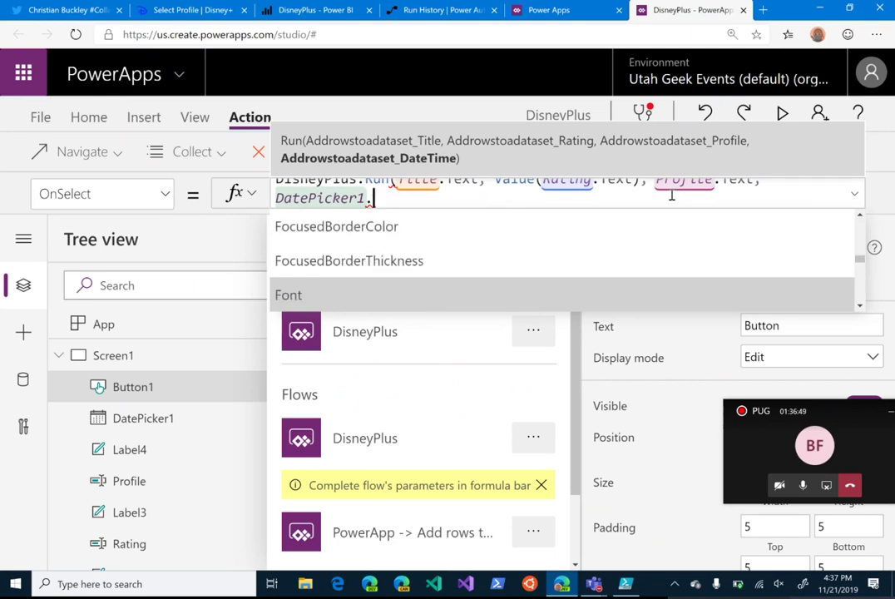
key("Down")
key("Down")
key("Down")
key("Down")
key("Down")
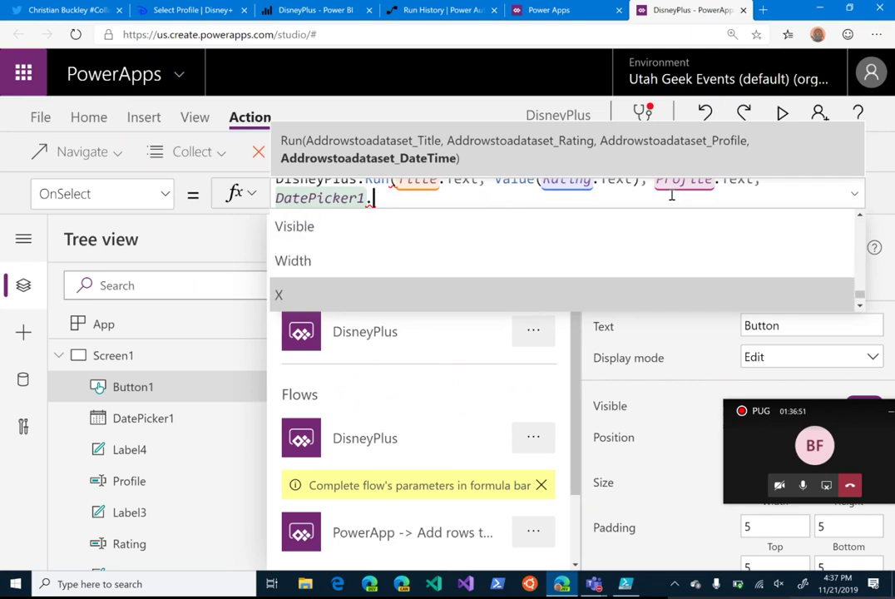
key("Up")
key("shift")
key("shift")
key("shift")
key("shift")
key("shift")
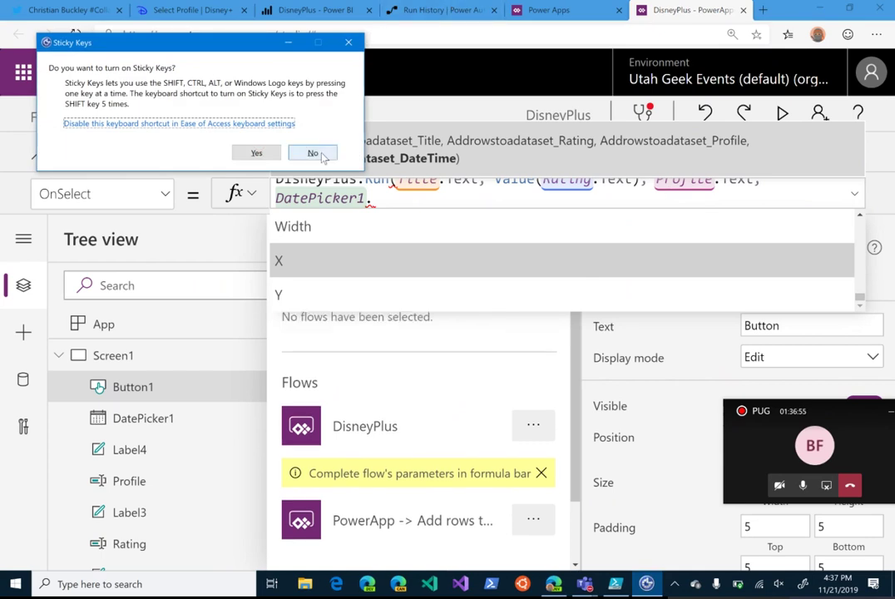
left_click(323, 157)
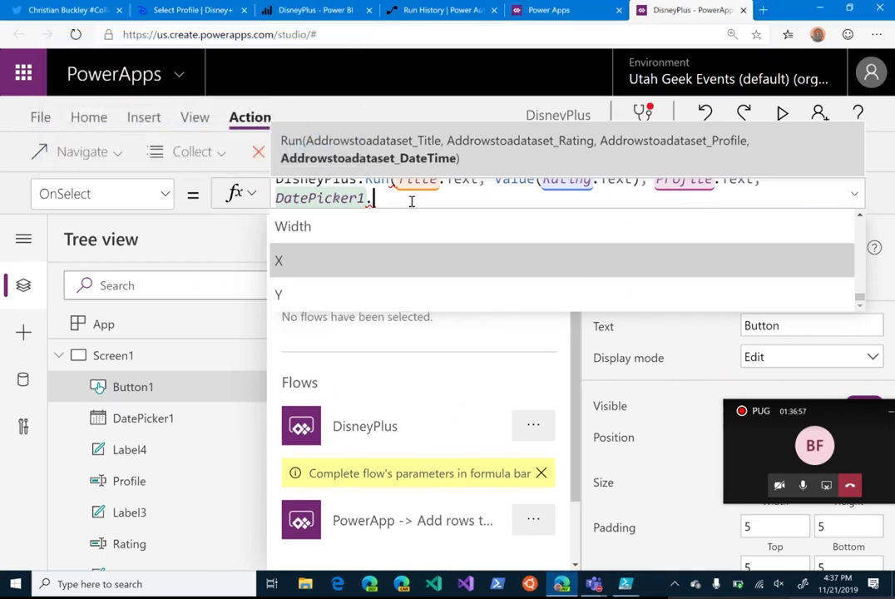
key("BackSpace")
type(".Se")
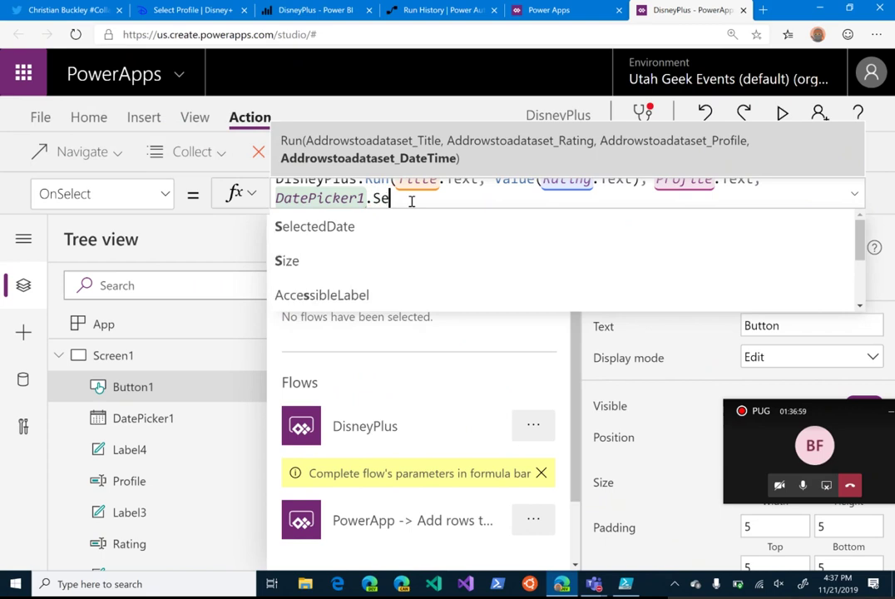
left_click(360, 228)
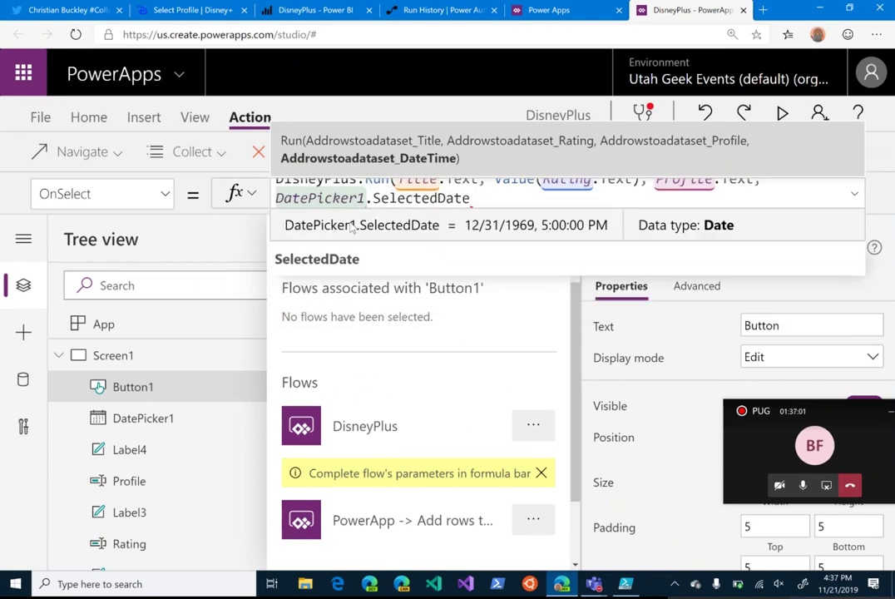
type(")")
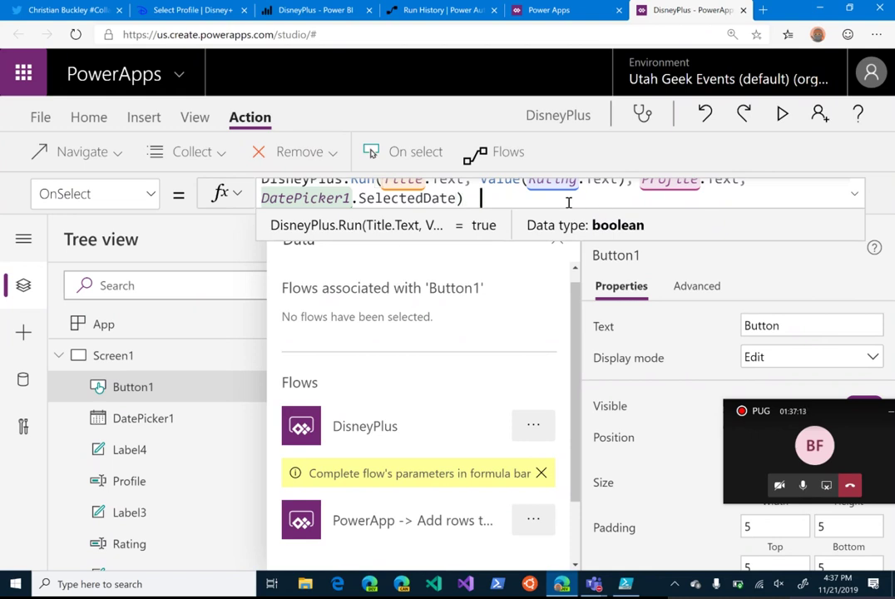
left_click(783, 114)
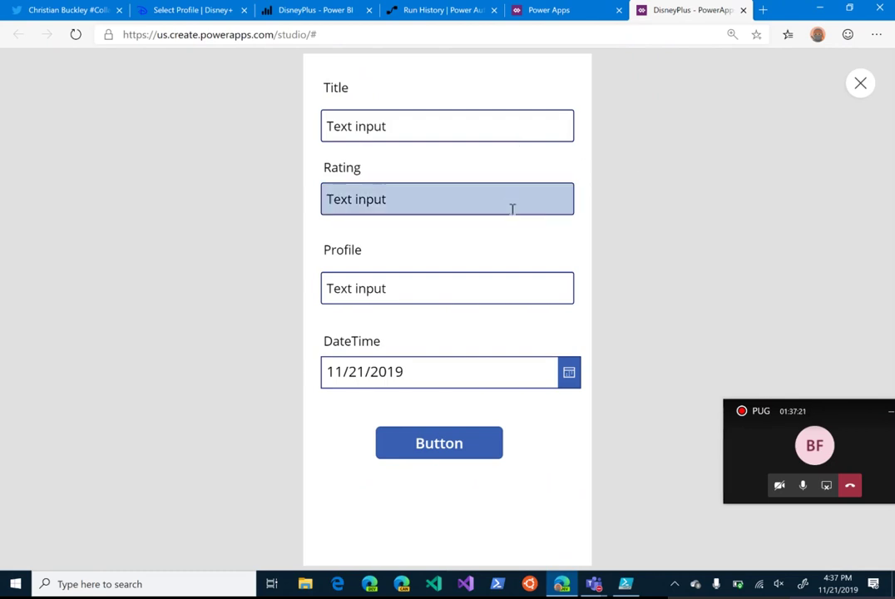
Step: Enter 'The Love Bug' in the previewed form's Title field
left_click(495, 133)
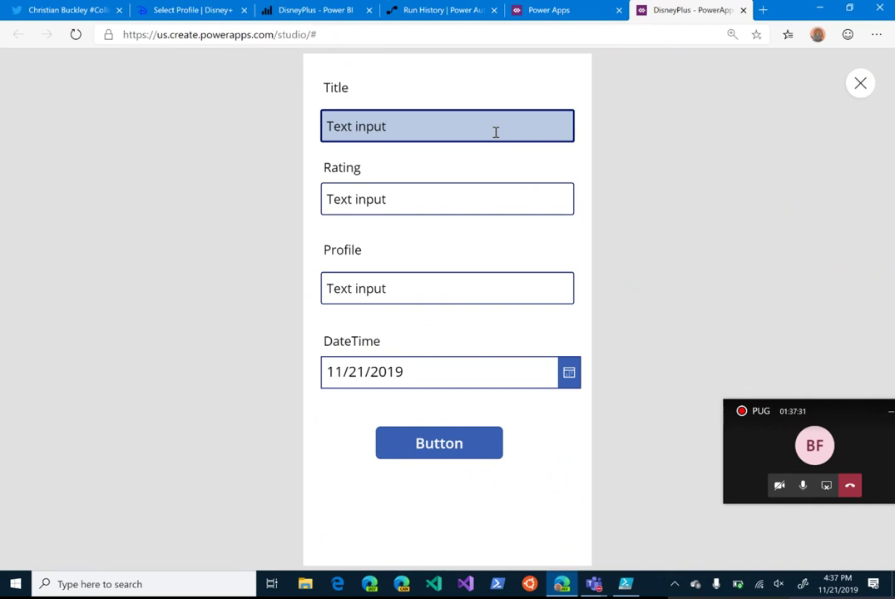
key("BackSpace")
key("BackSpace")
key("BackSpace")
key("BackSpace")
key("BackSpace")
key("BackSpace")
key("BackSpace")
key("BackSpace")
key("BackSpace")
type("t")
key("BackSpace")
type("tHE lO")
key("BackSpace")
key("BackSpace")
key("BackSpace")
key("BackSpace")
key("BackSpace")
key("BackSpace")
type("The Love Bug")
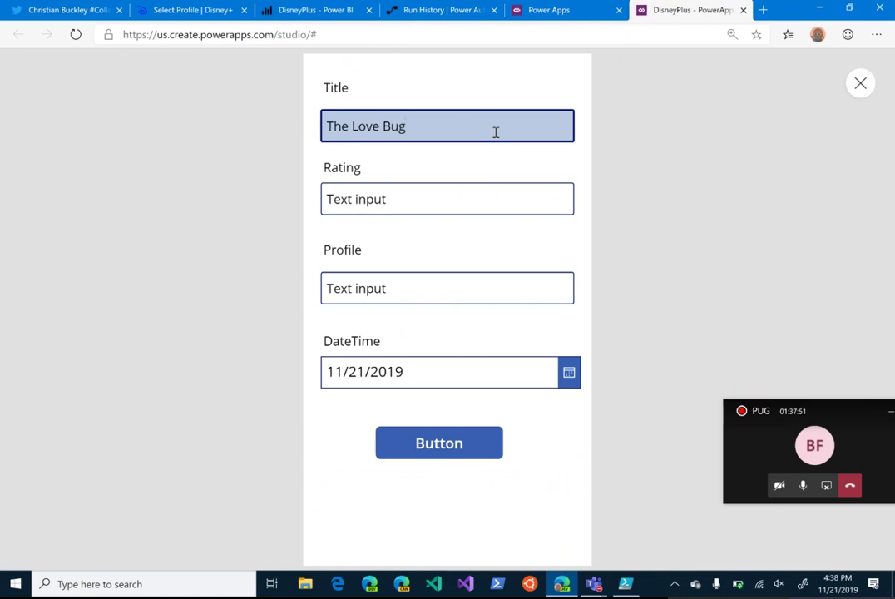
Step: Fill in rating 3.0 and a profile name, then submit the form and check the Power BI dashboard
key("Tab")
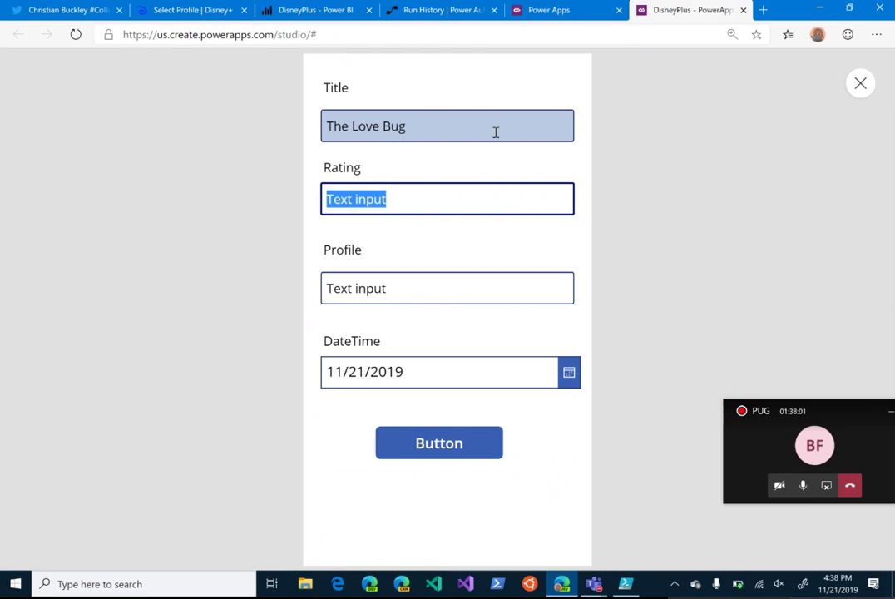
type("3.0")
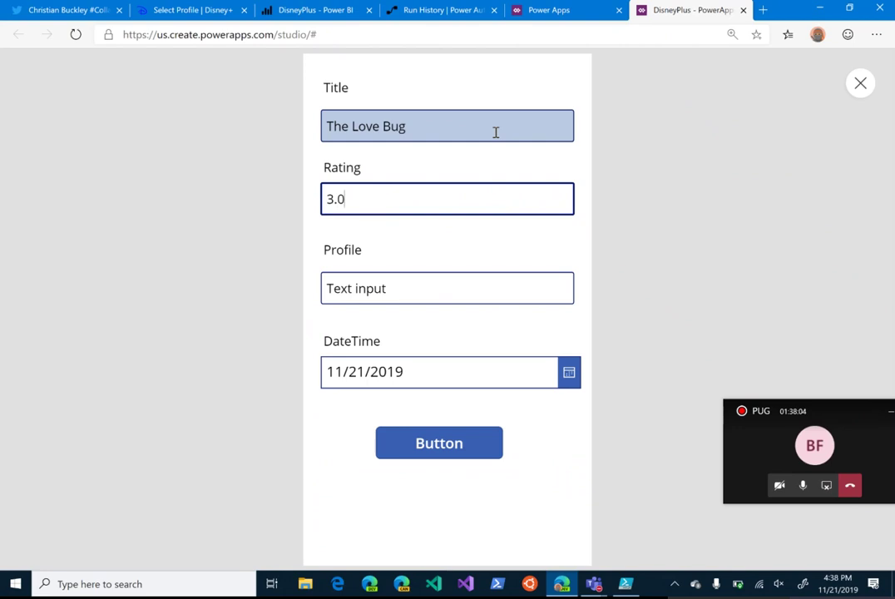
key("Tab")
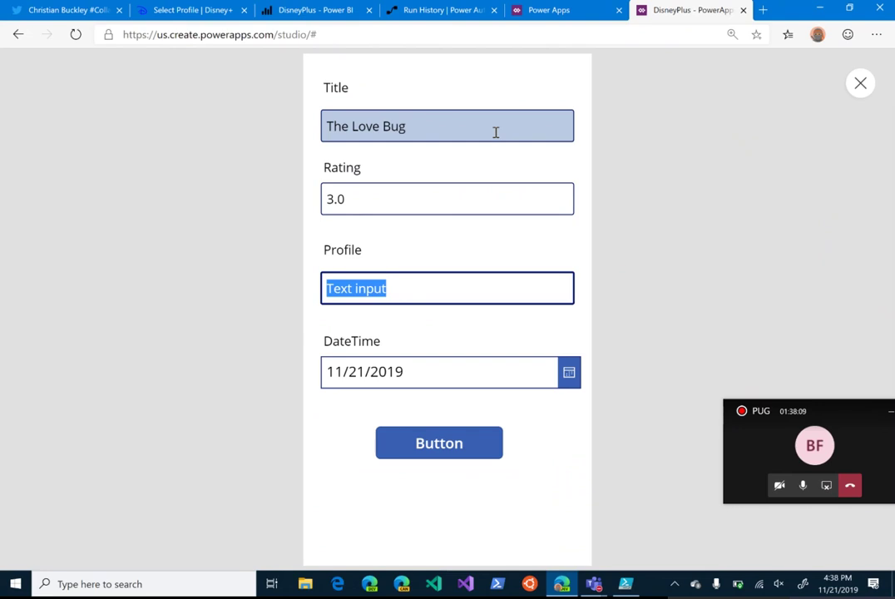
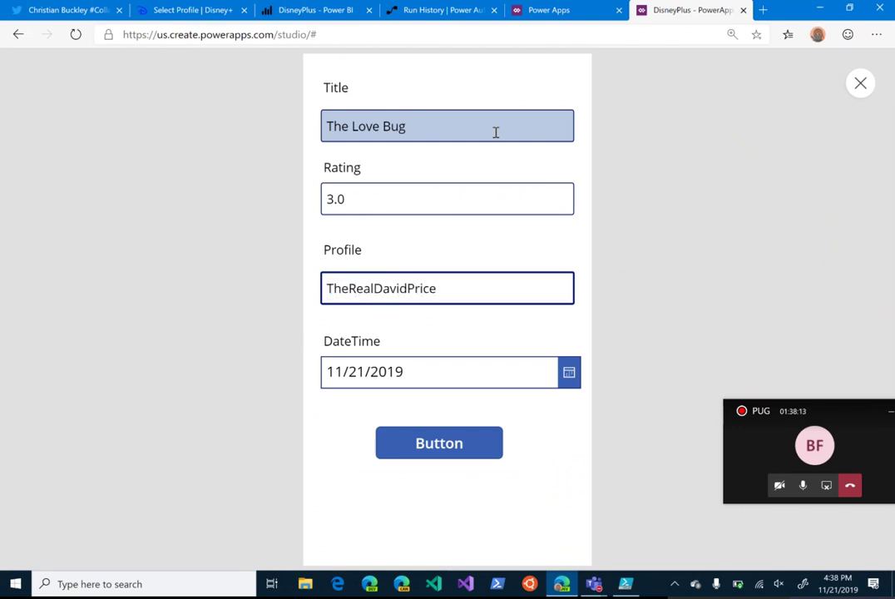
key("Tab")
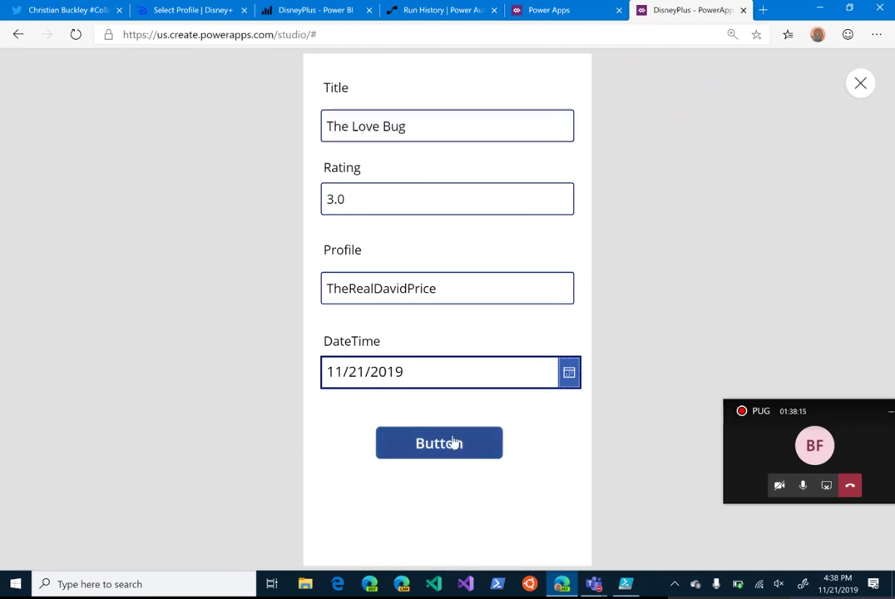
left_click(441, 445)
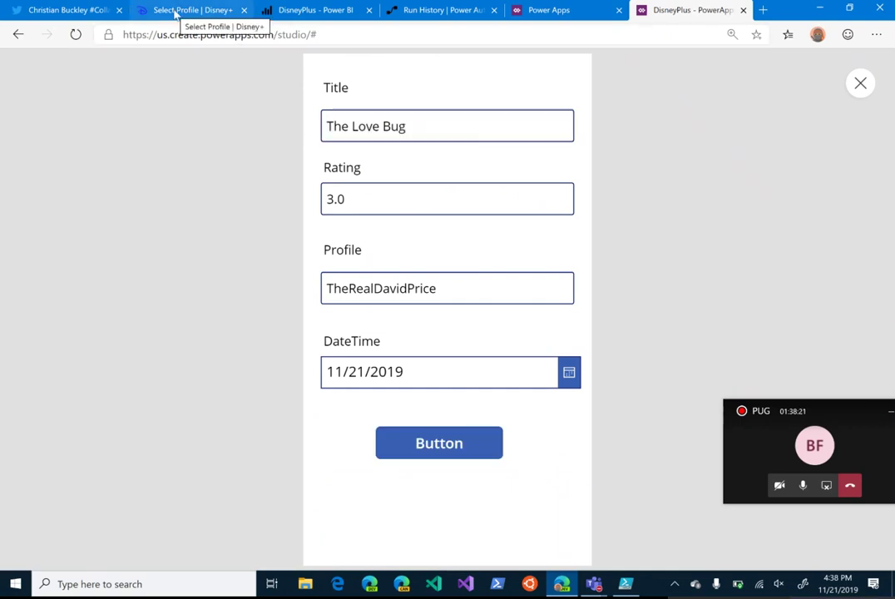
left_click(310, 10)
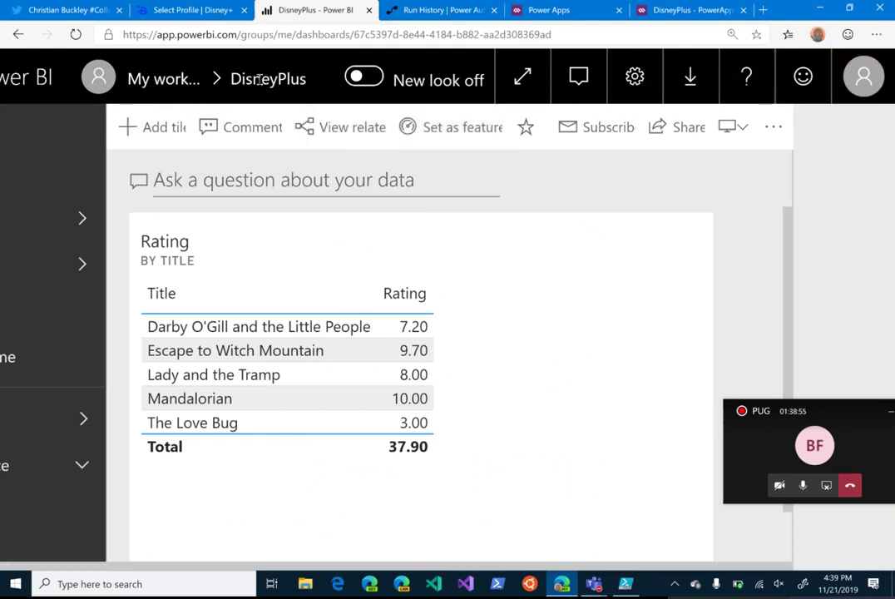
Step: Open the DisneyPlus report from the Reports list in My workspace
left_click(163, 81)
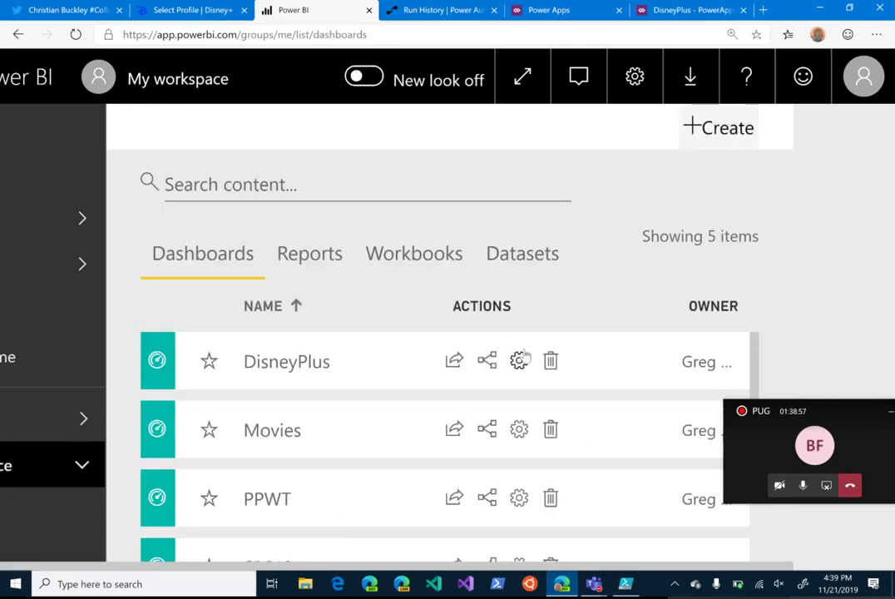
left_click(309, 254)
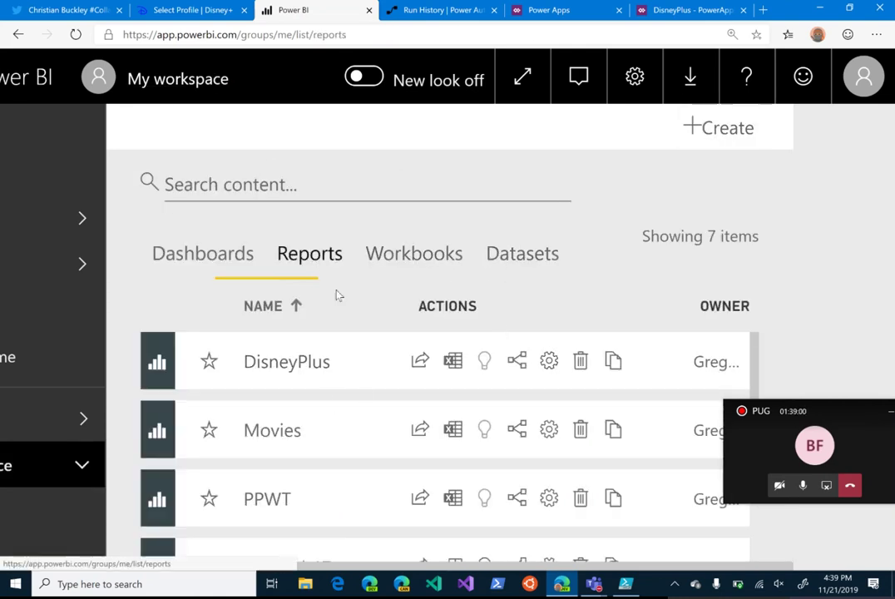
left_click(259, 363)
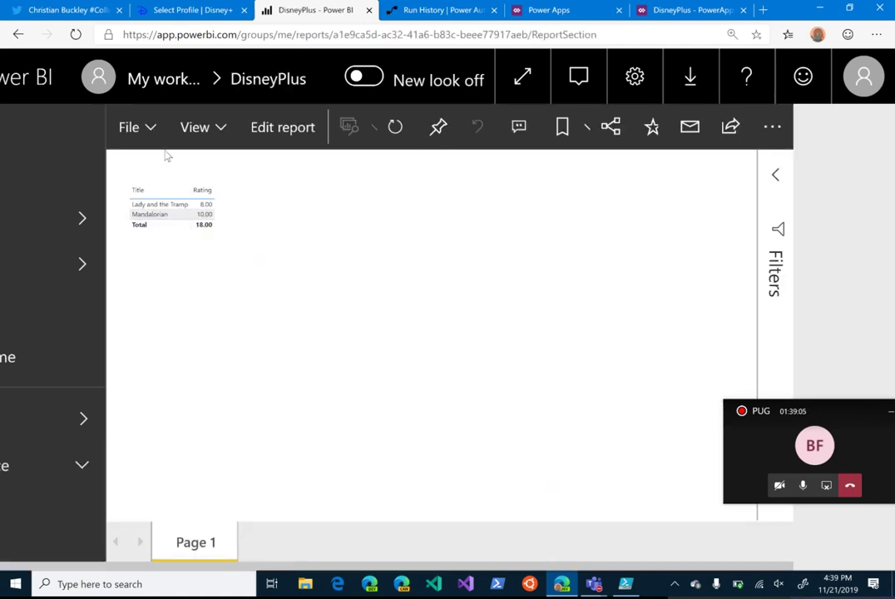
left_click(149, 133)
Step: Put the DisneyPlus report into edit mode and collapse the Fields pane
left_click(273, 129)
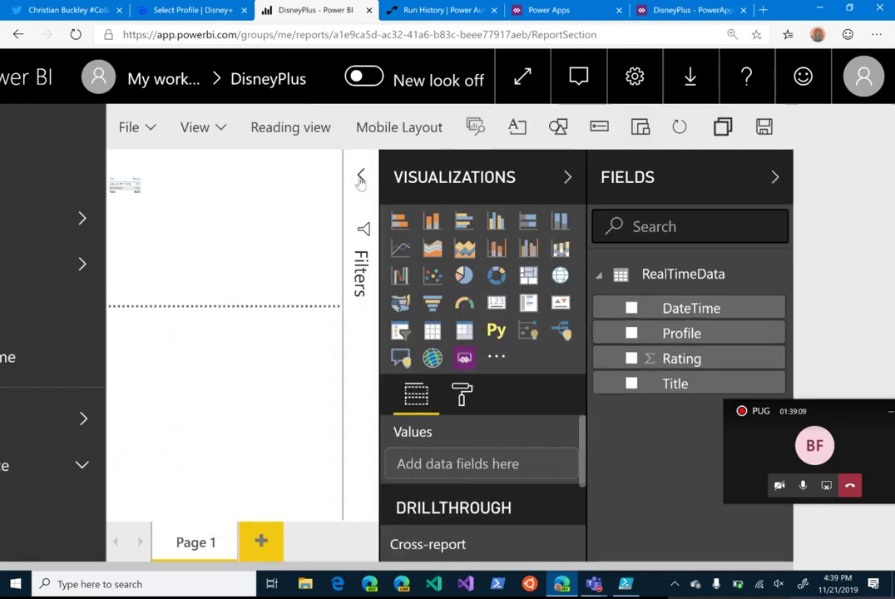
left_click(779, 178)
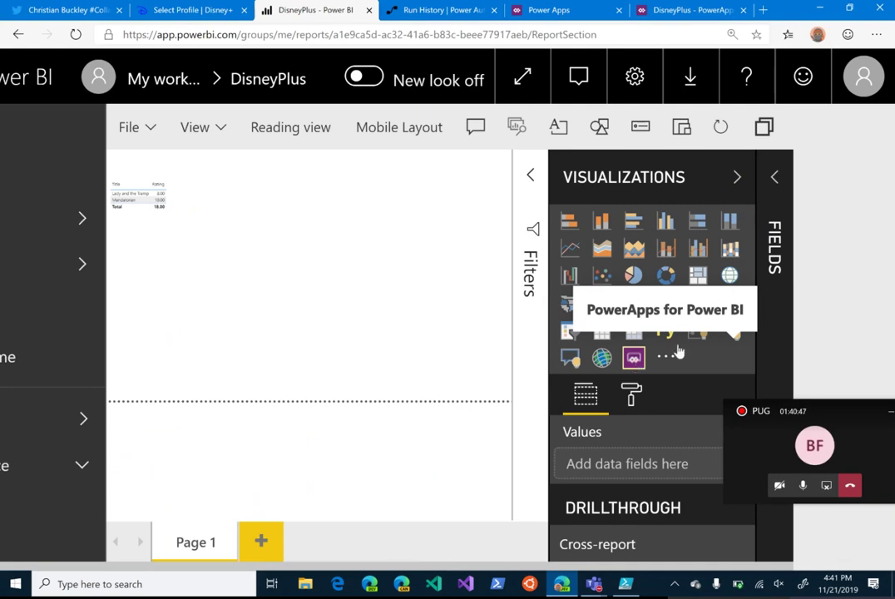
Step: Add a PowerApps visual at the page's top right and enlarge it down to the divider
left_click(635, 359)
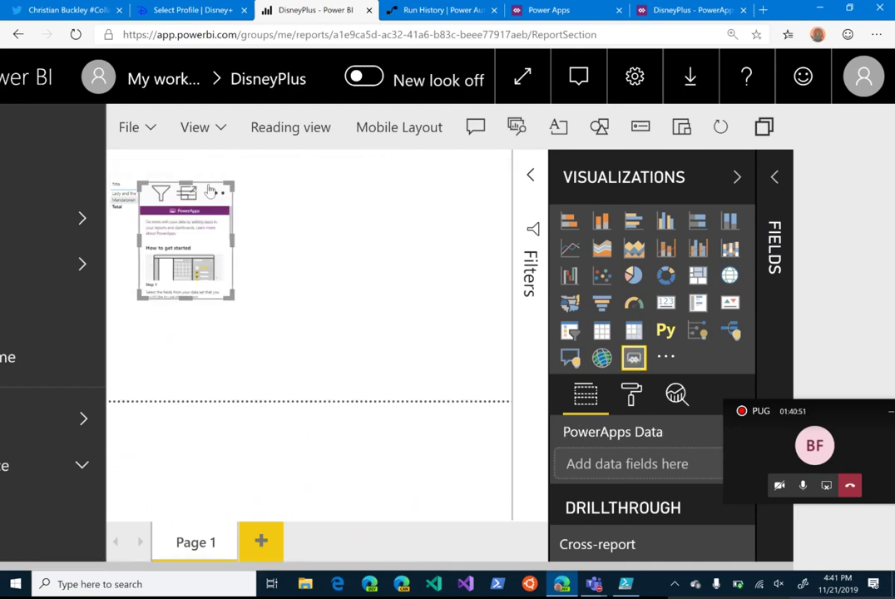
left_click_drag(211, 190, 490, 161)
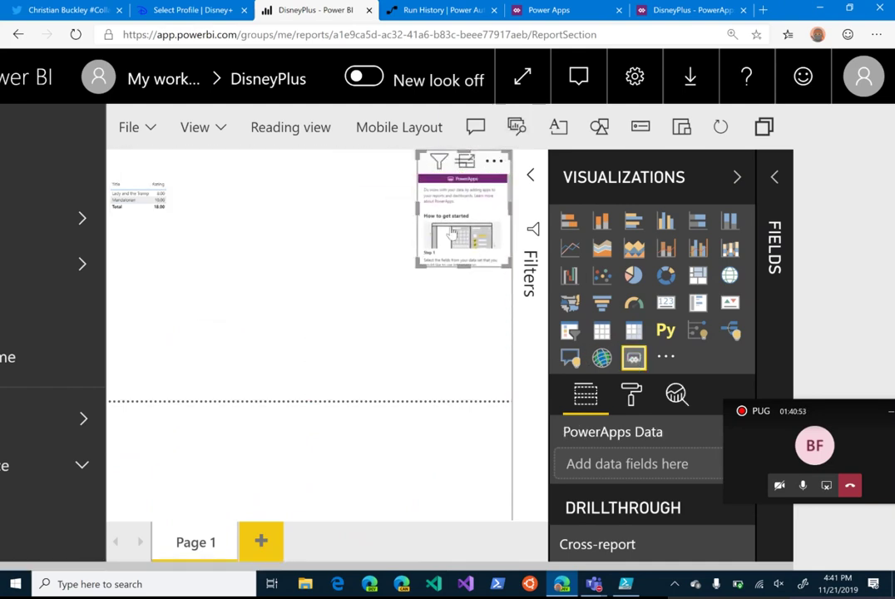
left_click_drag(417, 267, 271, 401)
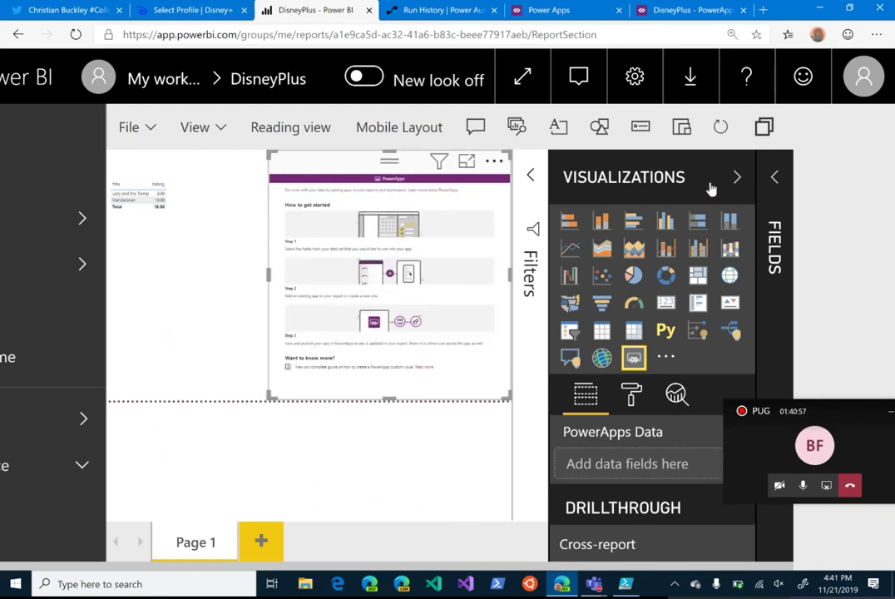
left_click(737, 177)
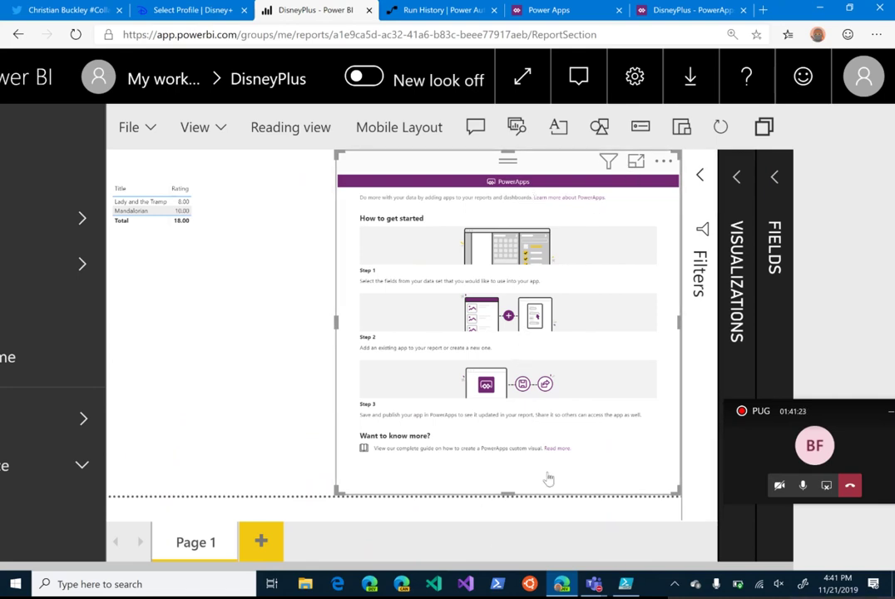
key("ctrl+minus")
key("ctrl+minus")
key("ctrl+minus")
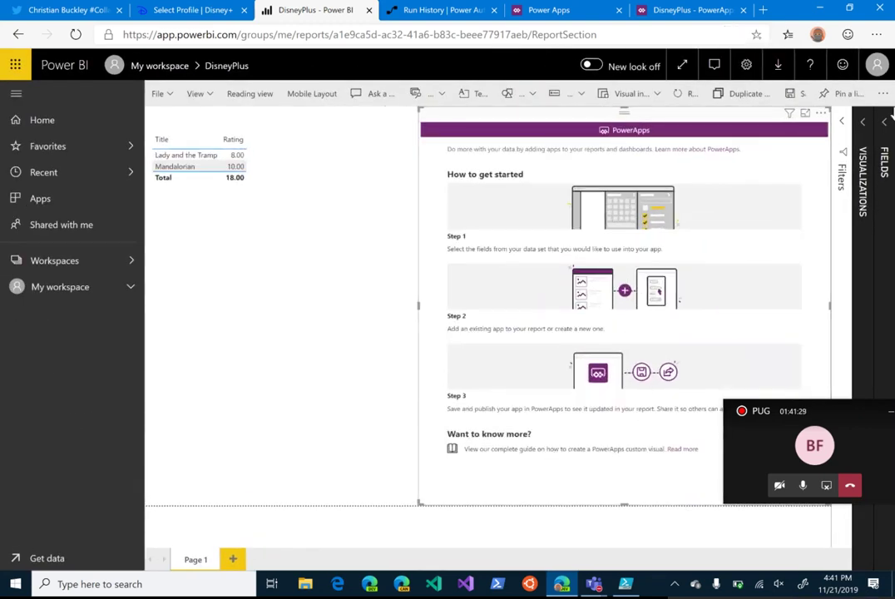
left_click(889, 166)
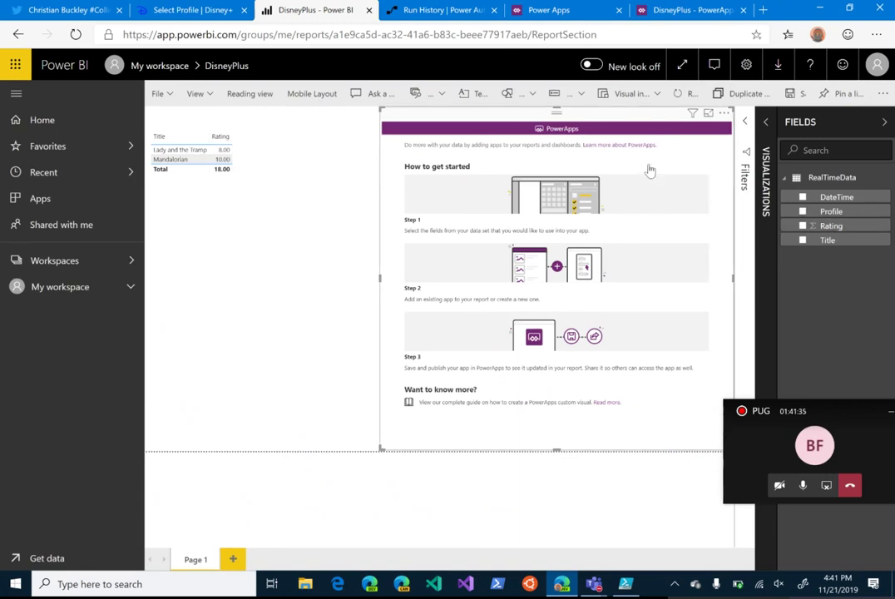
Step: Add the Title, Profile, DateTime and Rating fields to the PowerApps visual
left_click(804, 242)
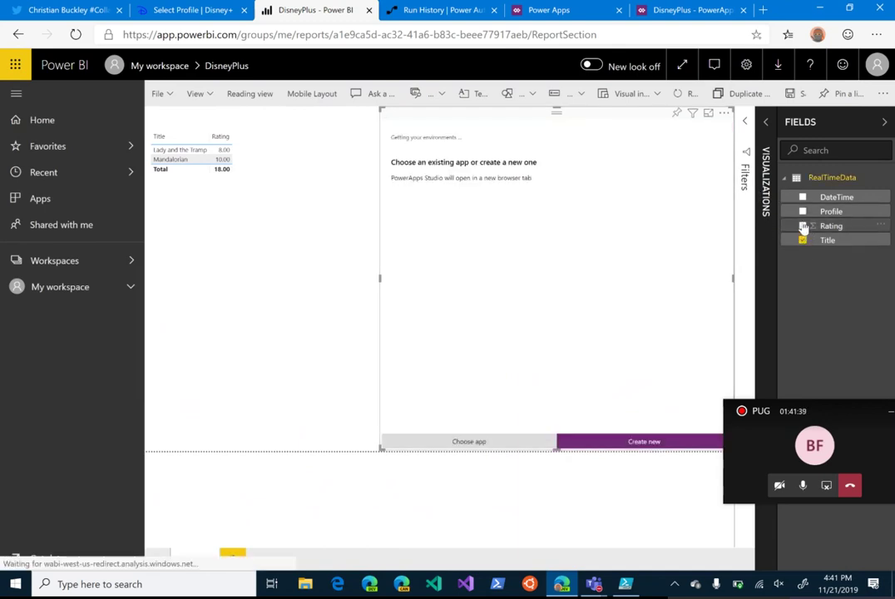
left_click(803, 212)
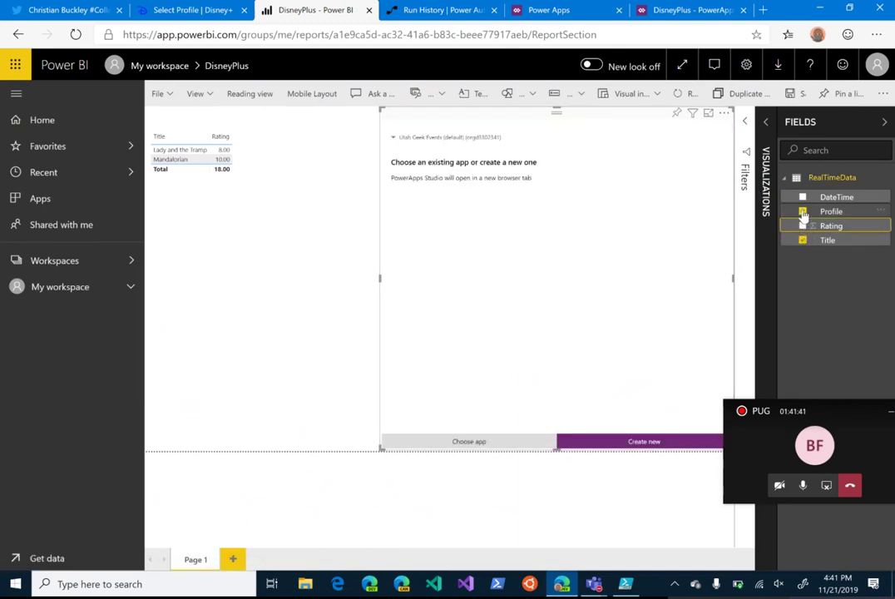
left_click(804, 199)
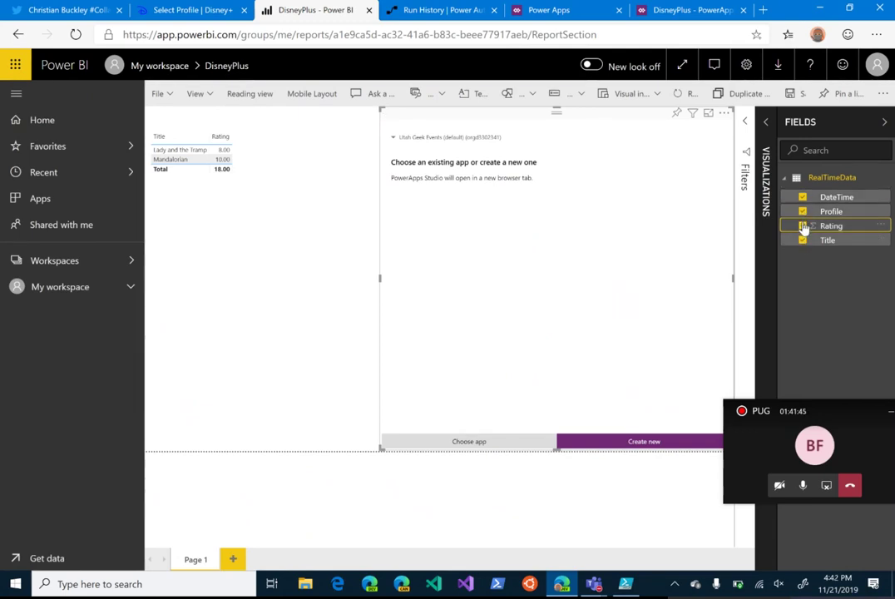
left_click(804, 227)
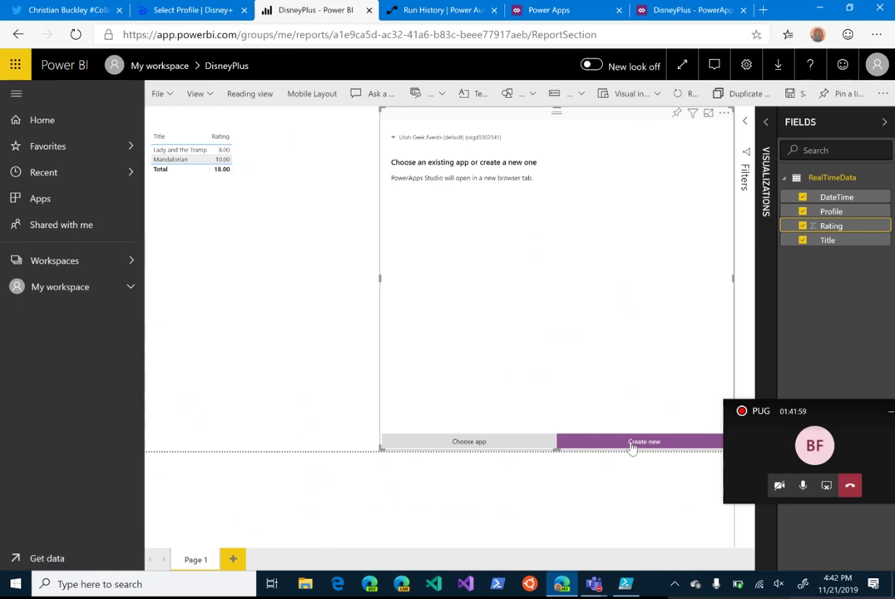
Step: Pick the RealTimeMovies app for the visual, then remove the PowerApps visual from the page
left_click(472, 445)
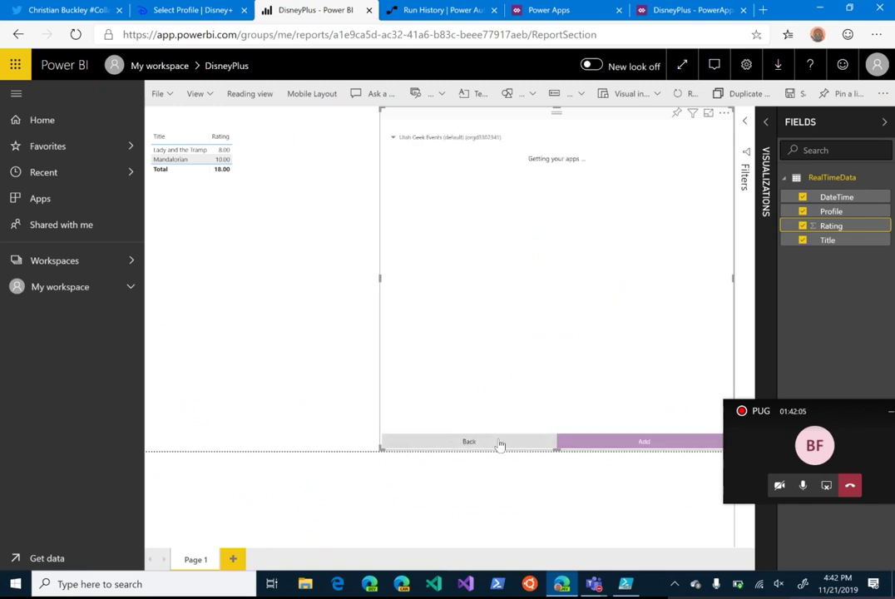
left_click(463, 194)
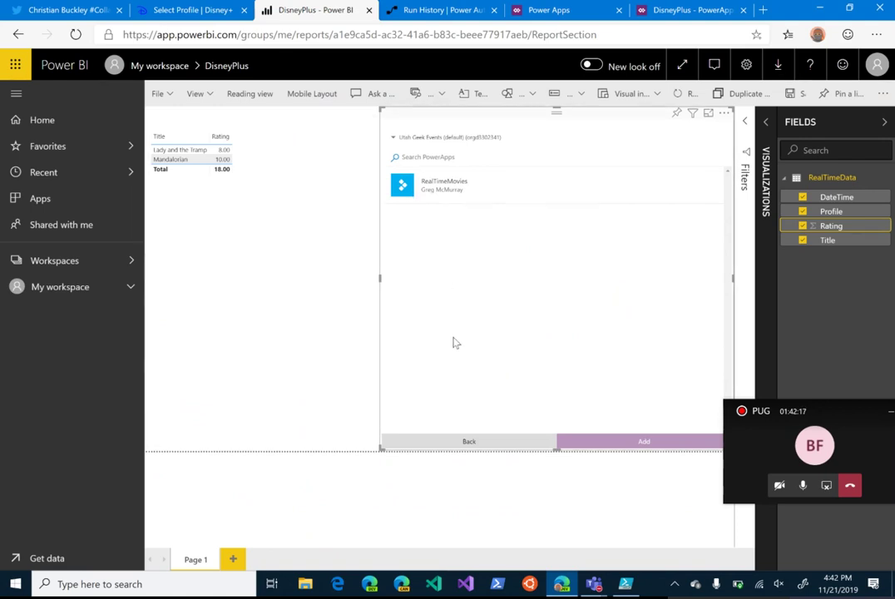
left_click(726, 120)
left_click(737, 180)
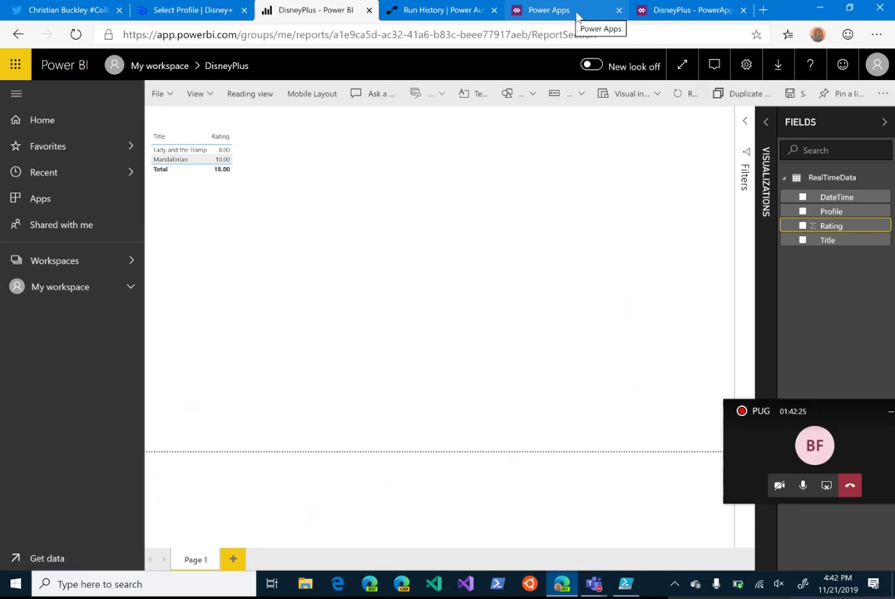
Step: Exit preview, save the DisneyPlus app to the cloud, and open its Share page
left_click(666, 10)
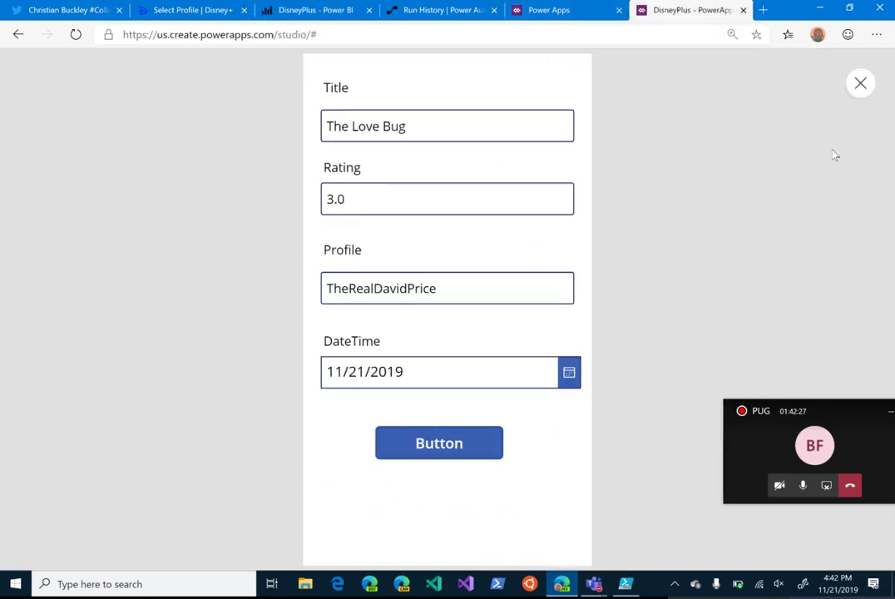
left_click(862, 85)
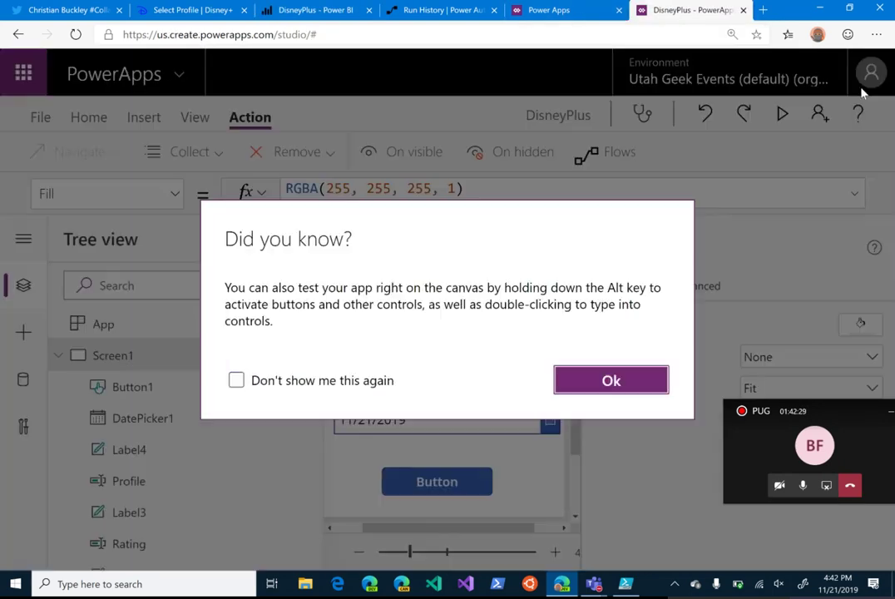
left_click(610, 386)
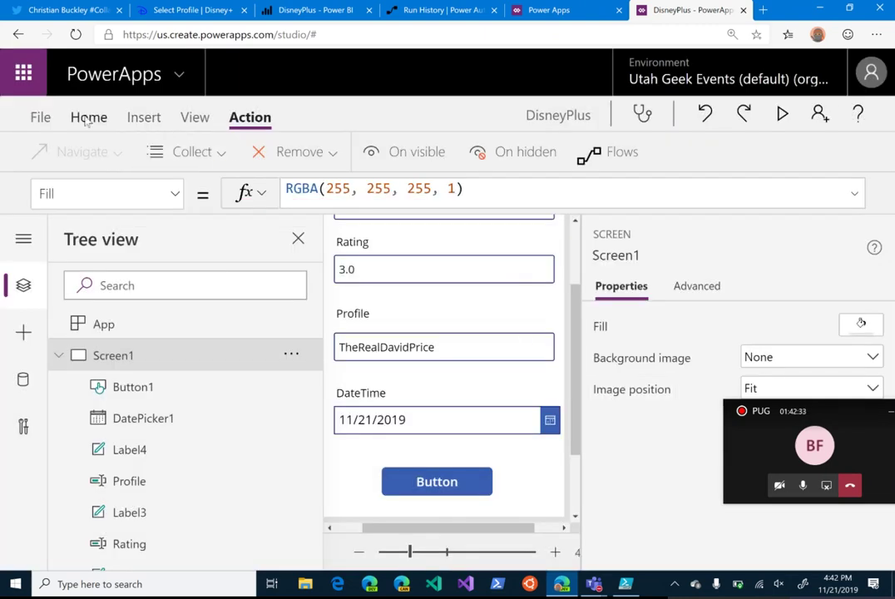
left_click(40, 118)
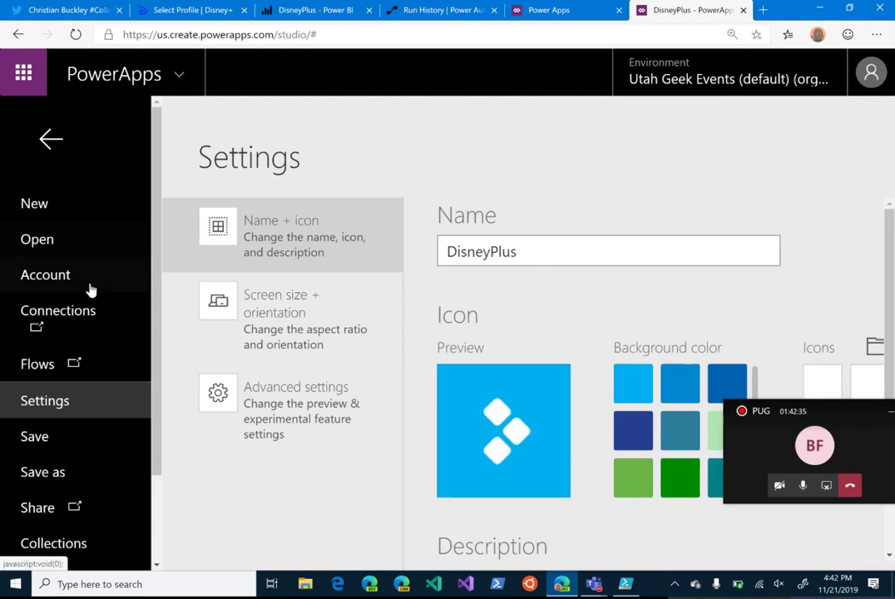
left_click(70, 448)
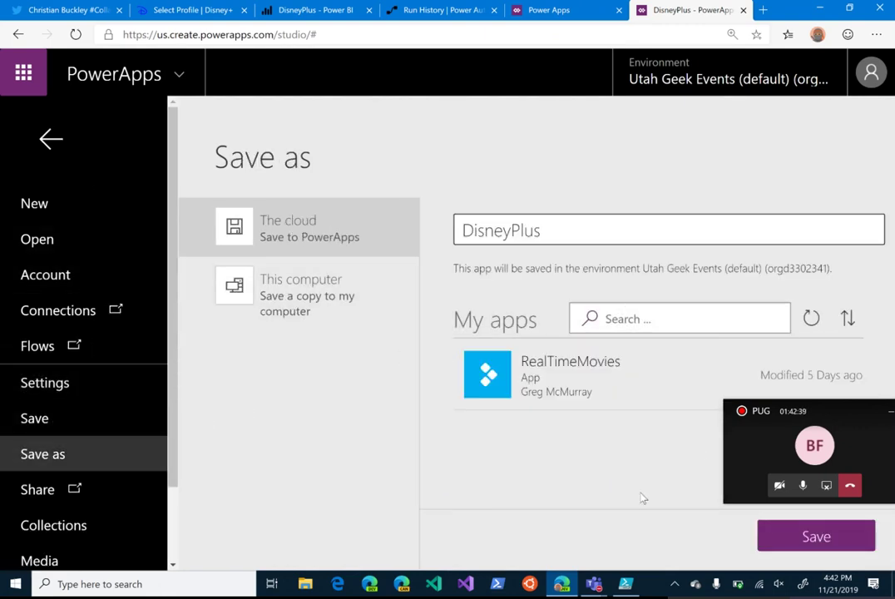
left_click(803, 535)
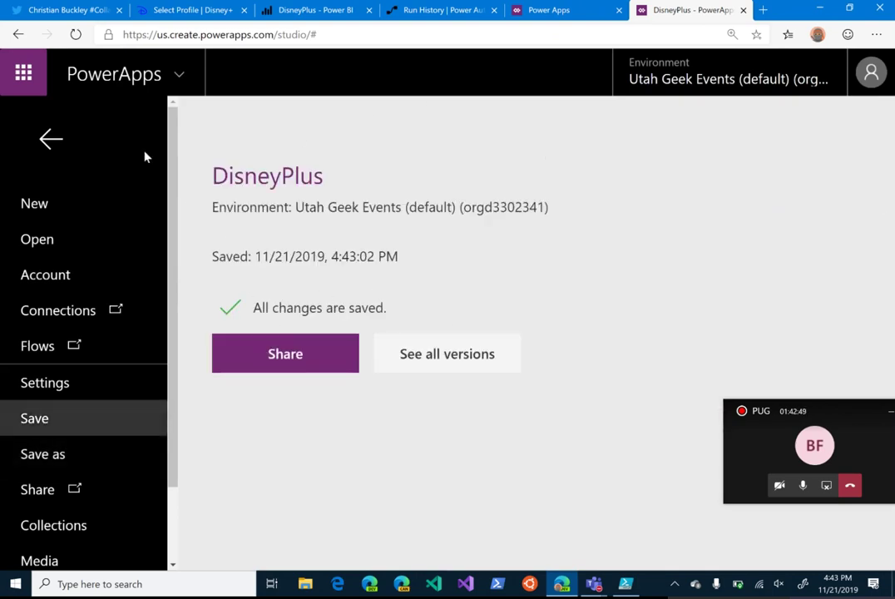
left_click(296, 353)
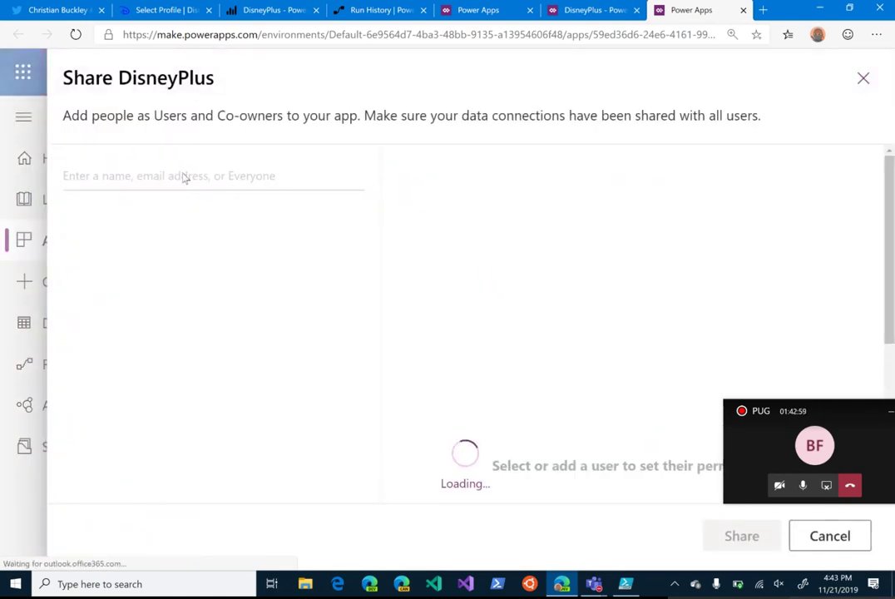
Step: Share DisneyPlus with Everyone in Utah Geek Events as users and close the panel
type("Everyone")
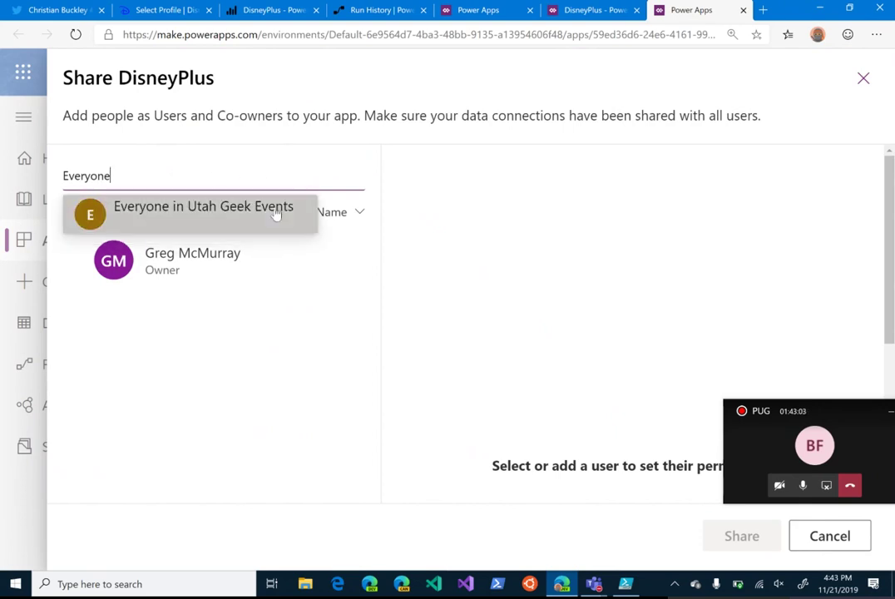
left_click(260, 215)
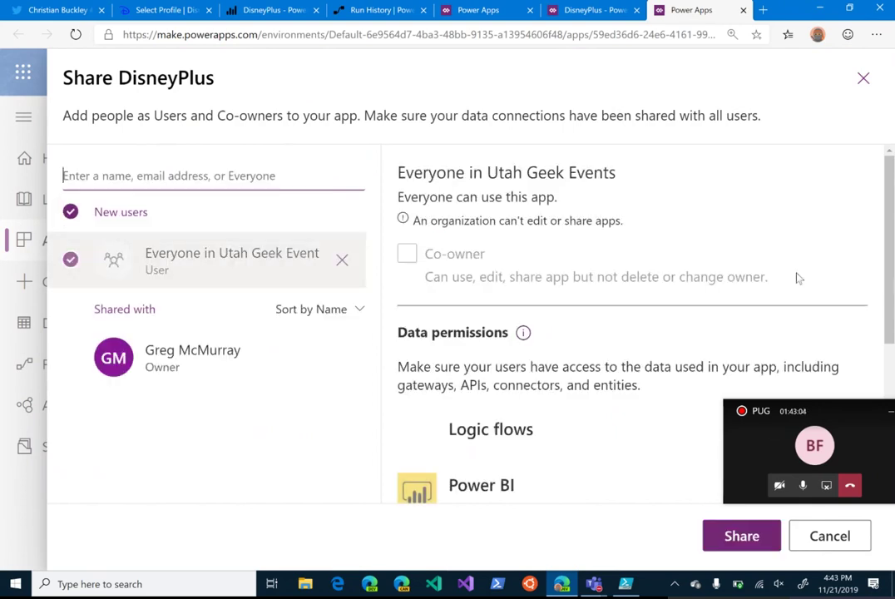
left_click(740, 537)
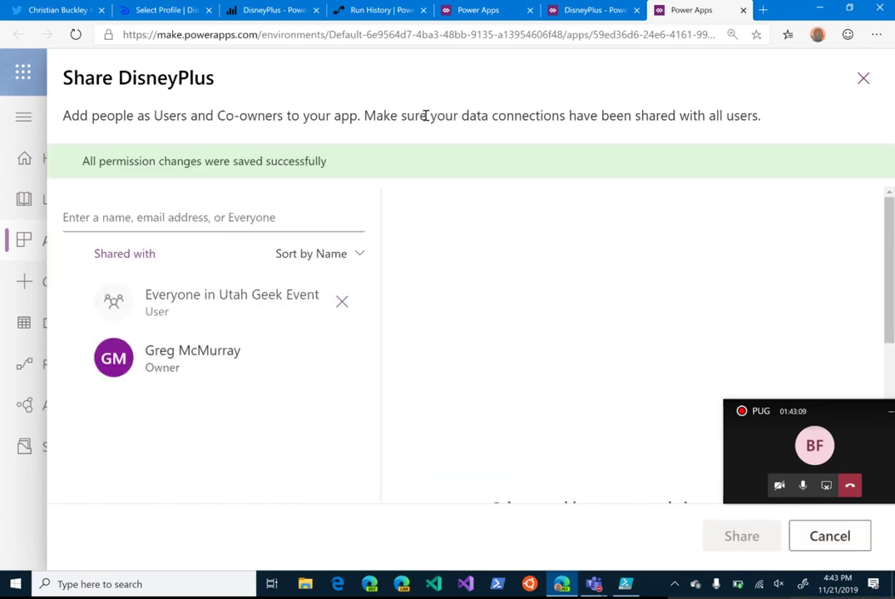
left_click(864, 78)
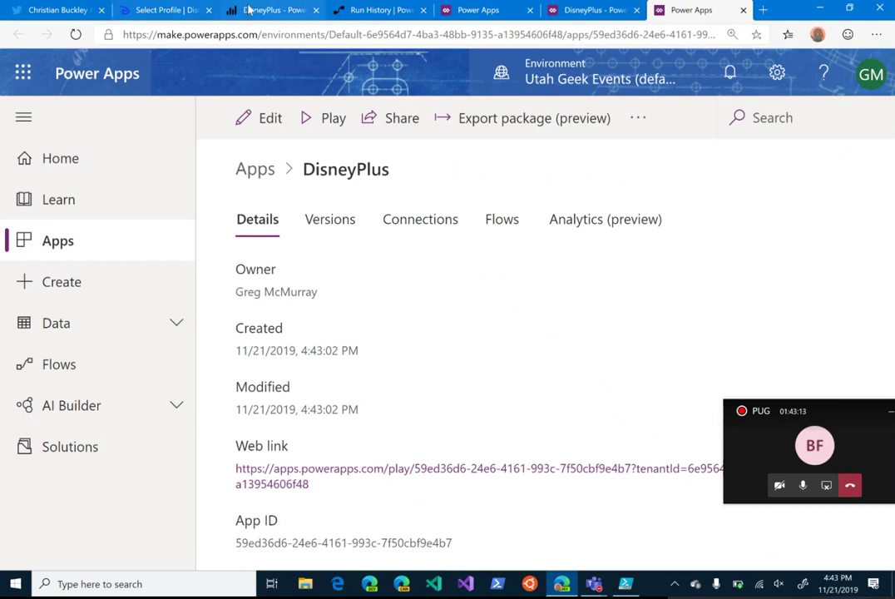
Step: Add a new PowerApps visual and stretch it over the right half of the report page
left_click(271, 10)
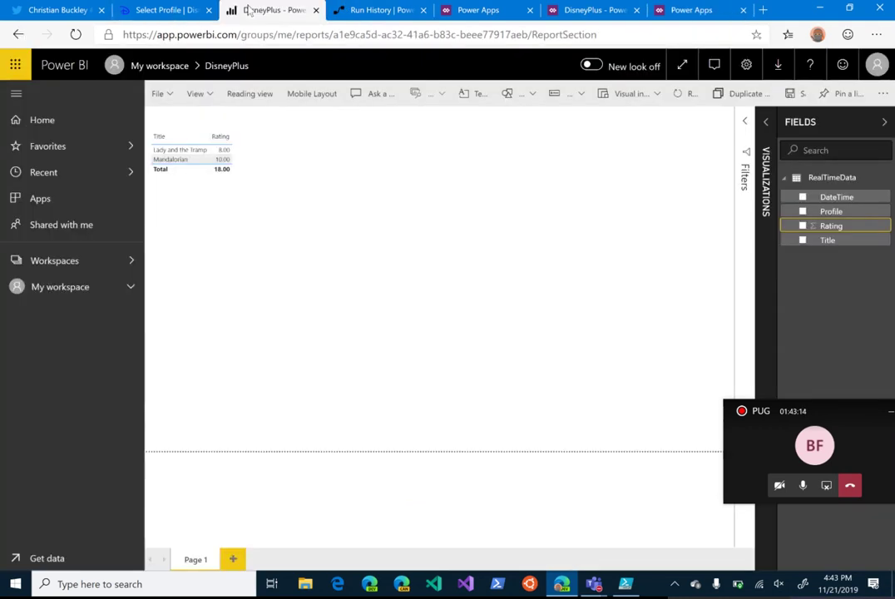
left_click(766, 183)
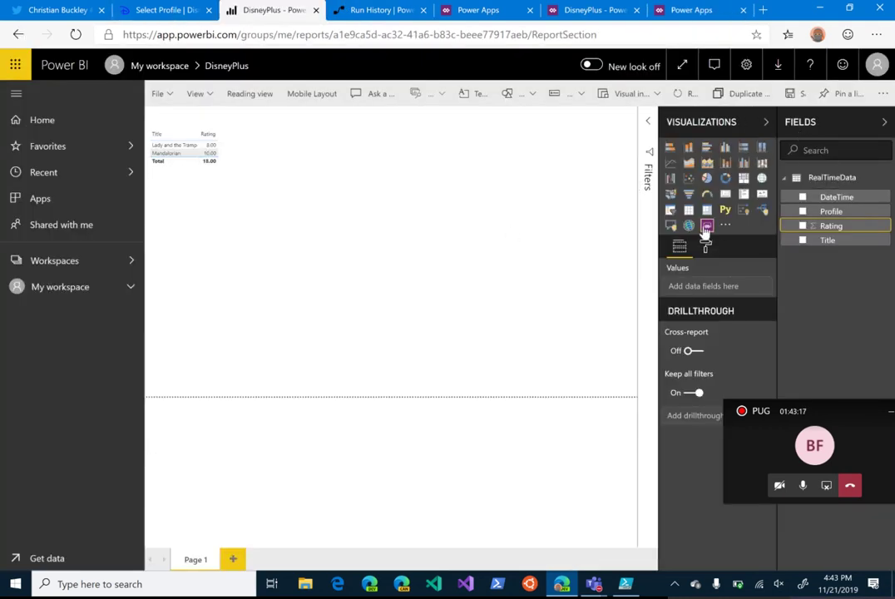
left_click(706, 227)
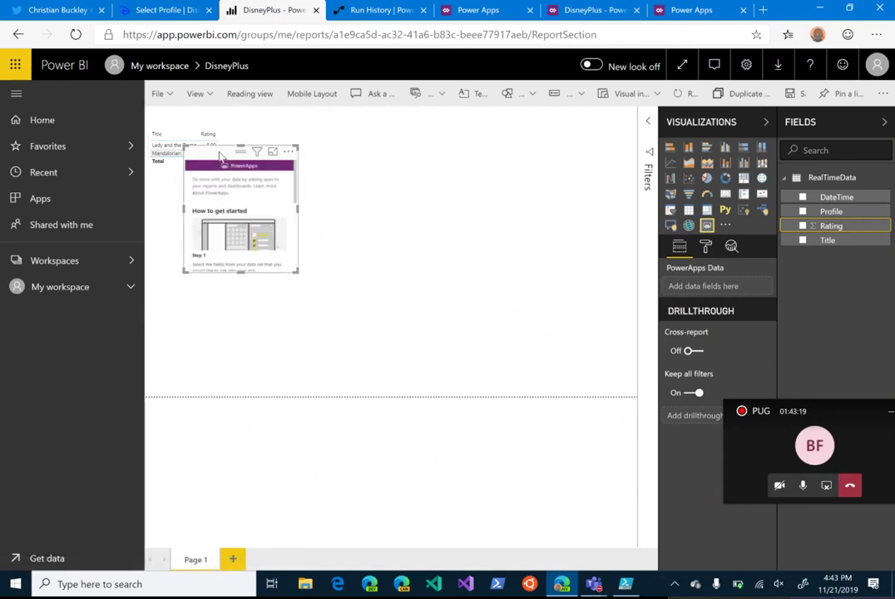
left_click_drag(225, 154, 565, 115)
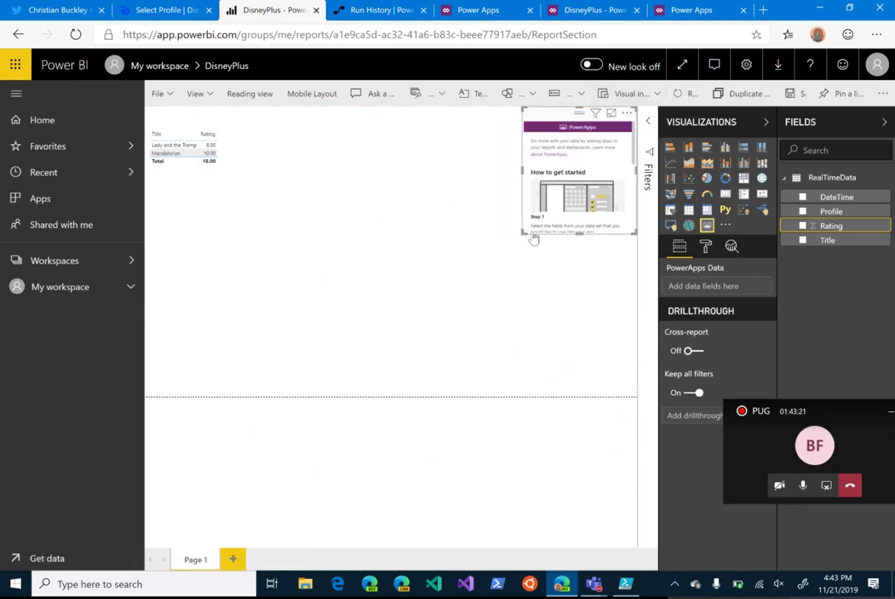
left_click_drag(522, 233, 369, 422)
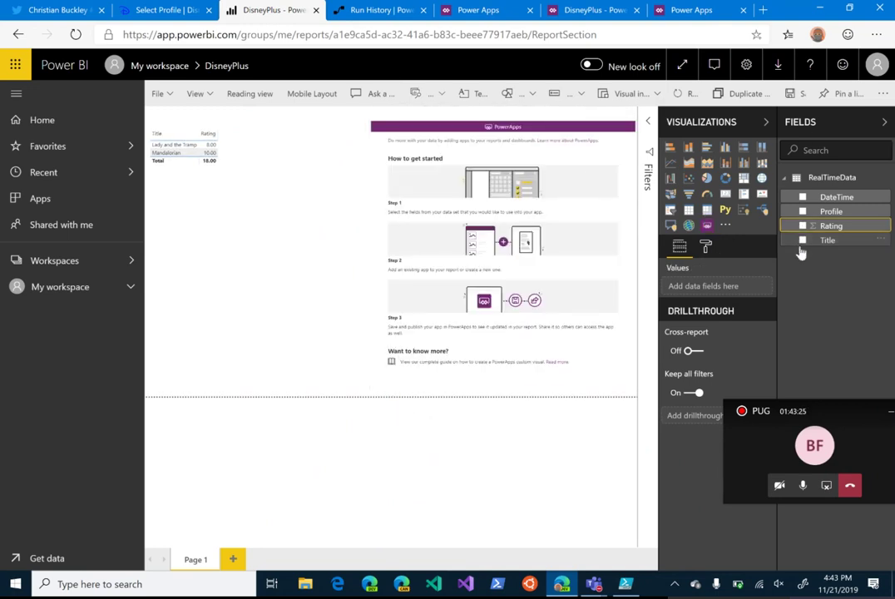
Step: Delete the accidentally added Title table and select the PowerApps visual
left_click(802, 240)
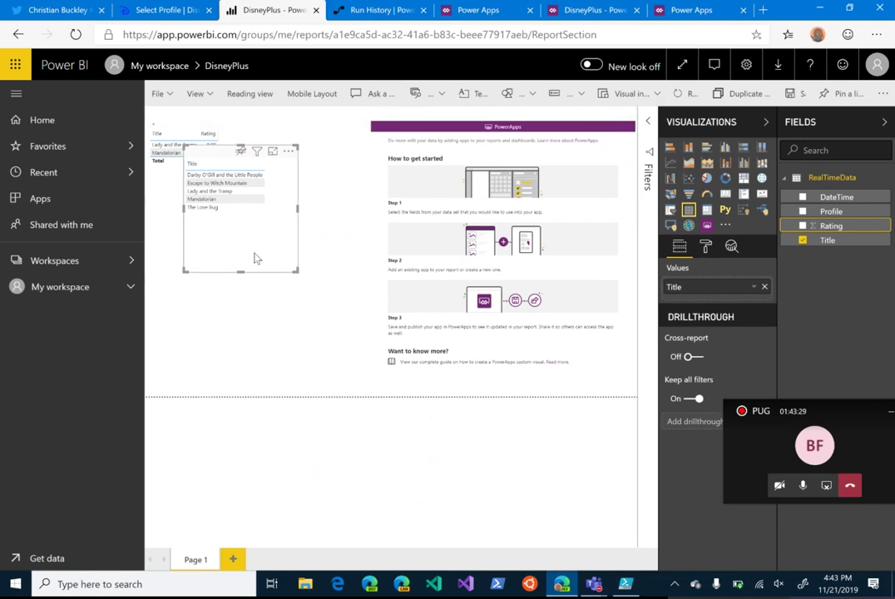
key("Delete")
left_click(441, 262)
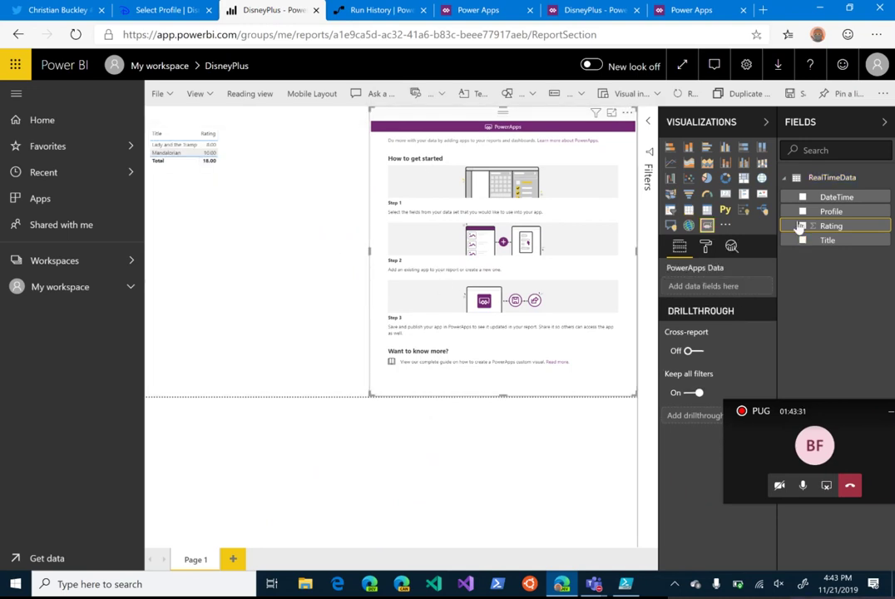
Step: Embed the DisneyPlus app in the PowerApps visual with the Title field, then save the report
left_click(803, 241)
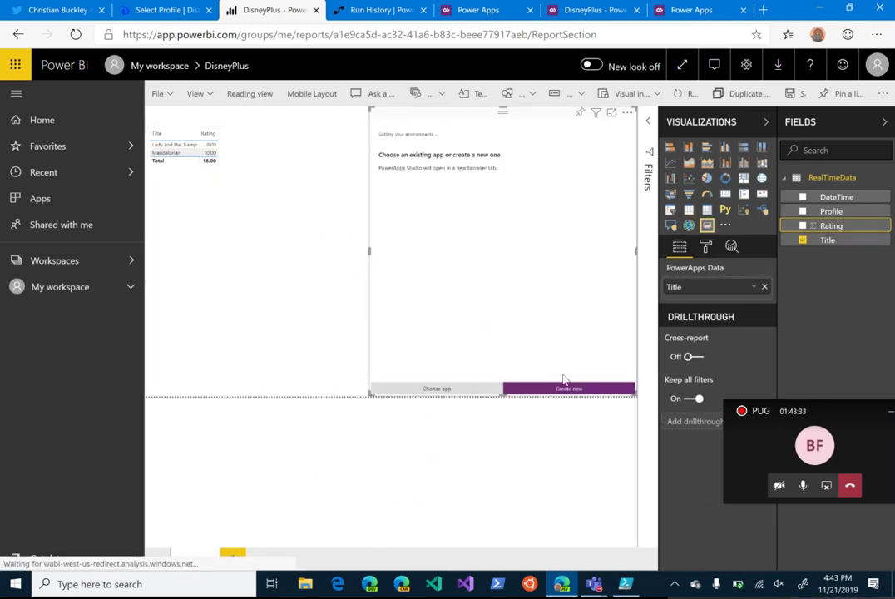
left_click(439, 391)
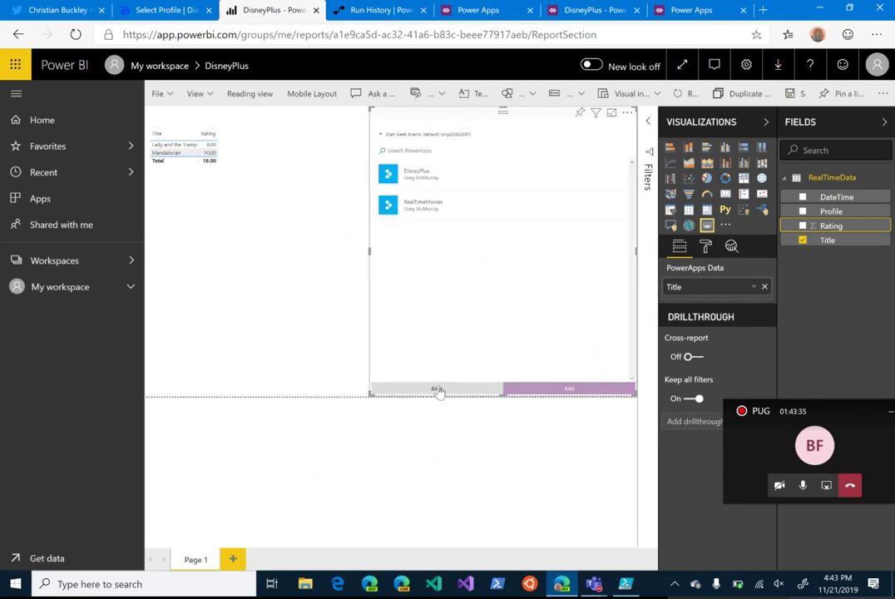
left_click(470, 189)
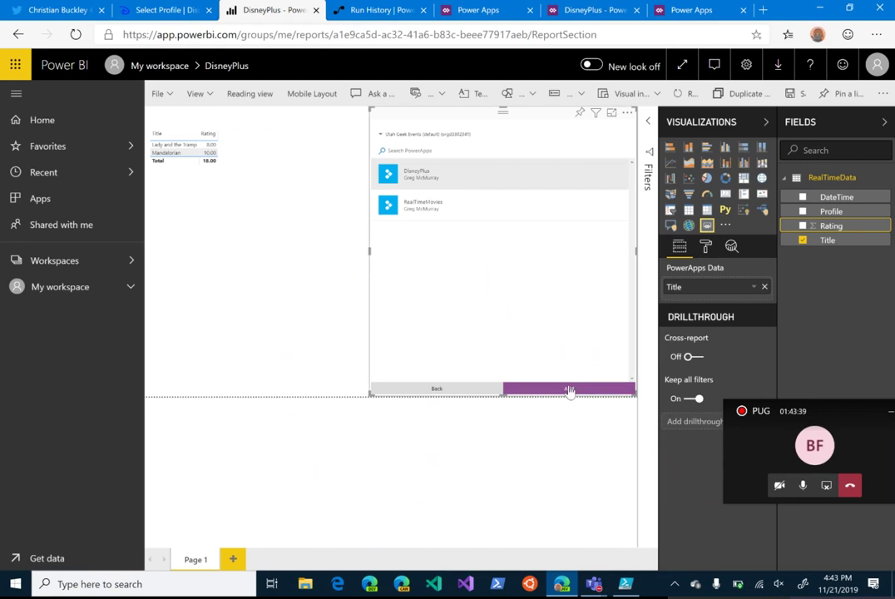
left_click(572, 391)
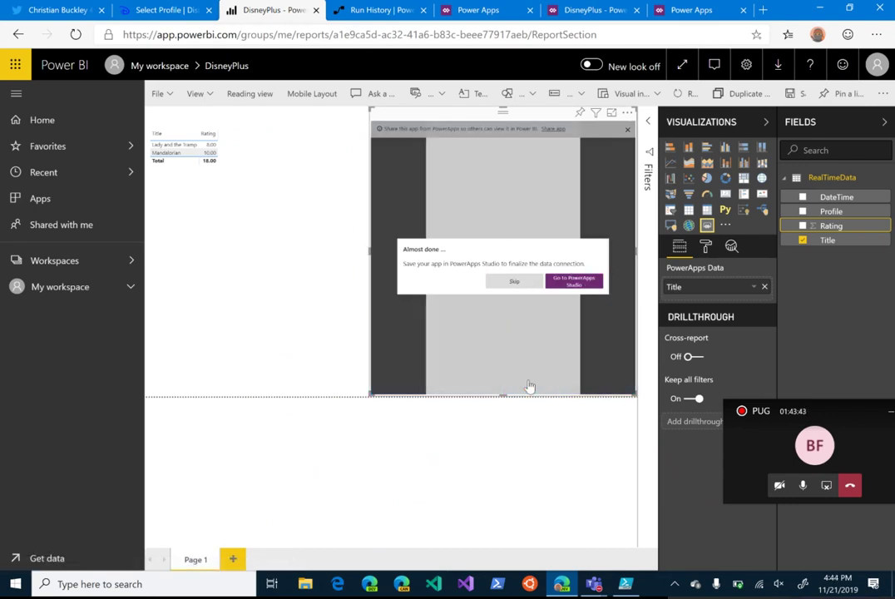
left_click(516, 283)
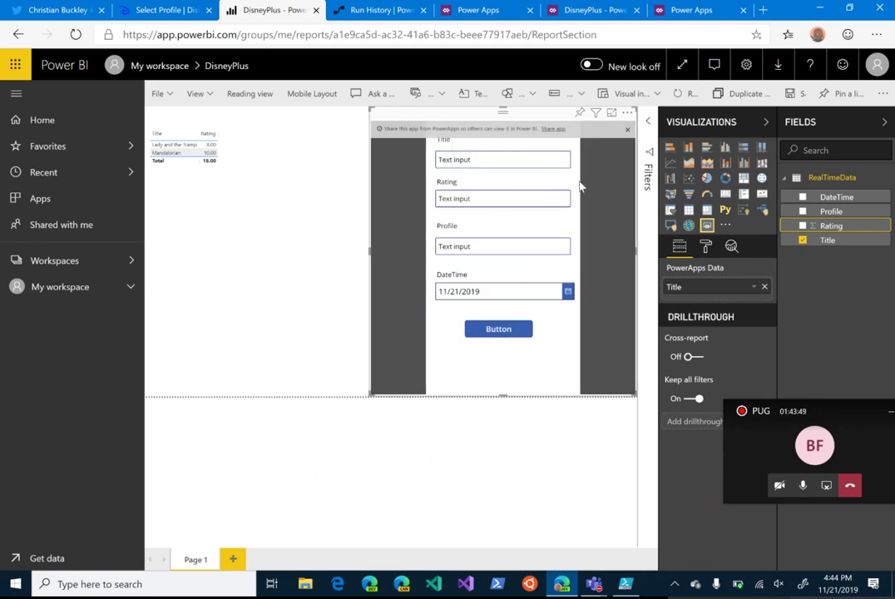
left_click(155, 93)
left_click(177, 123)
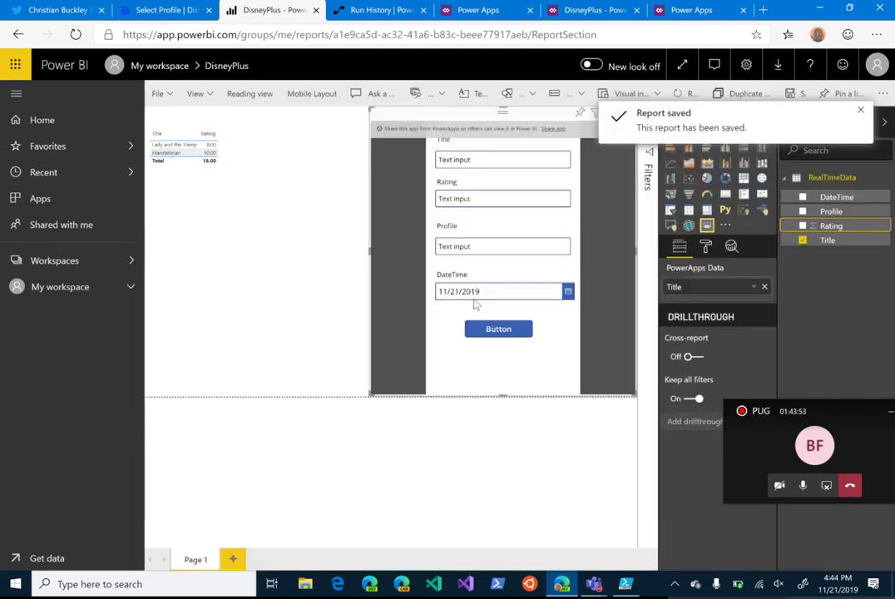
Step: Switch to reading view and clear the placeholder text from the embedded form's Title box
left_click(248, 93)
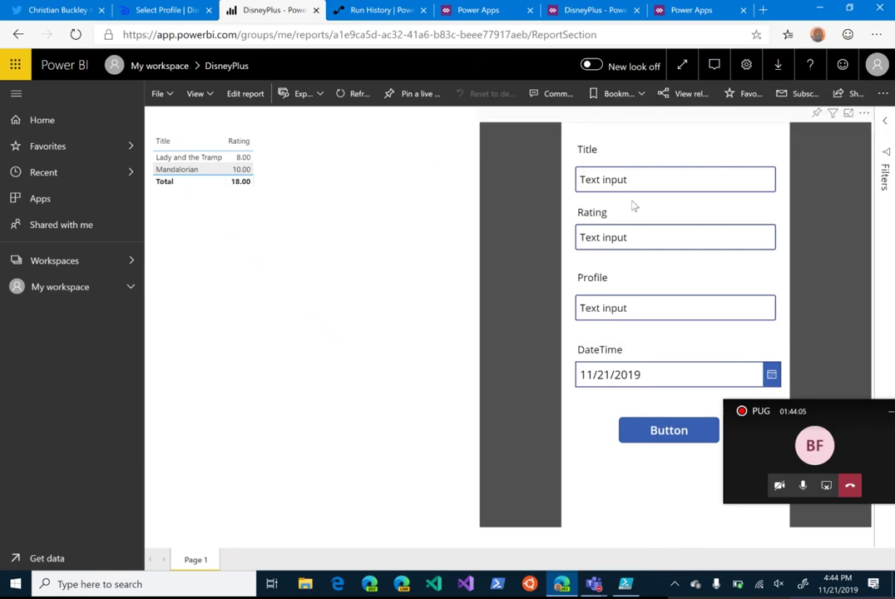
left_click(660, 185)
key("BackSpace")
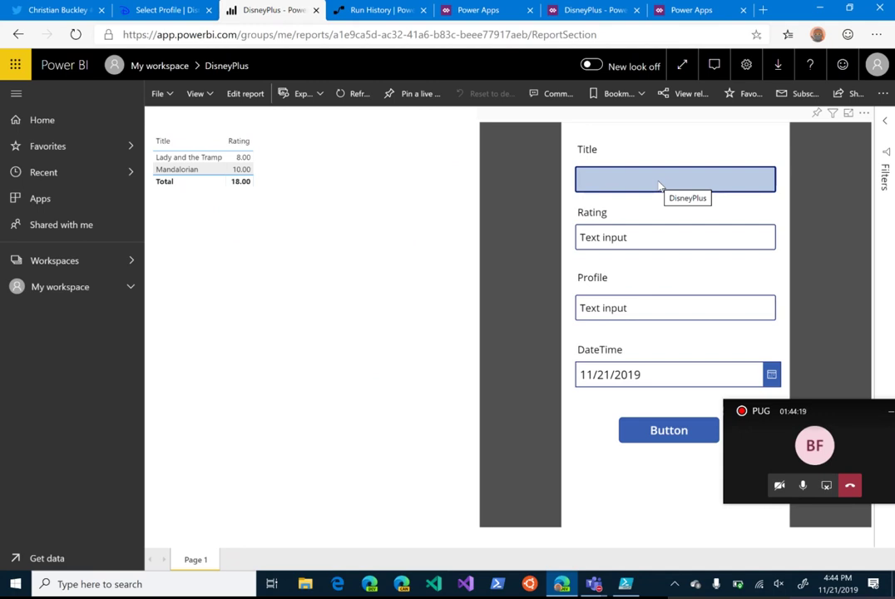
left_click(59, 10)
Step: Pick the first Disney+ viewer profile and search for 'Fantasia'
left_click(139, 9)
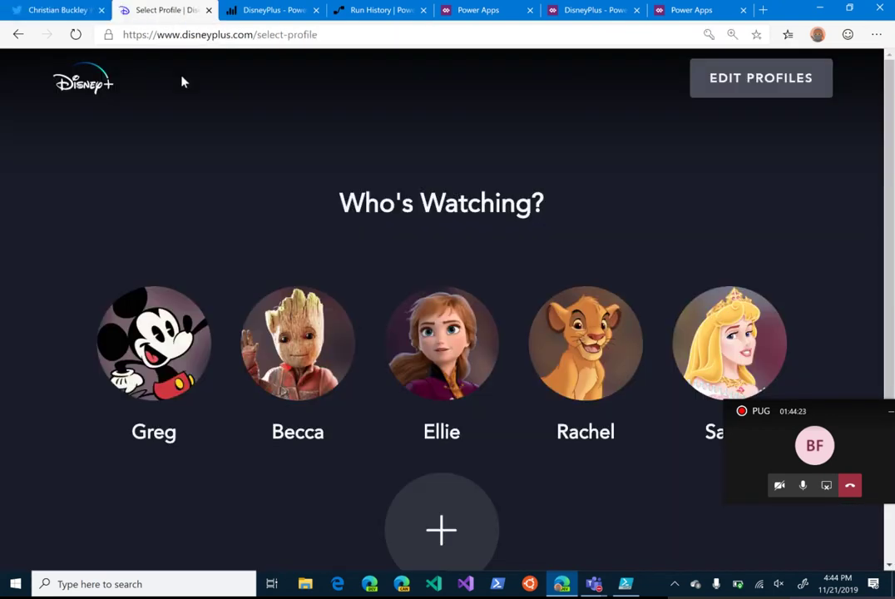
left_click(121, 306)
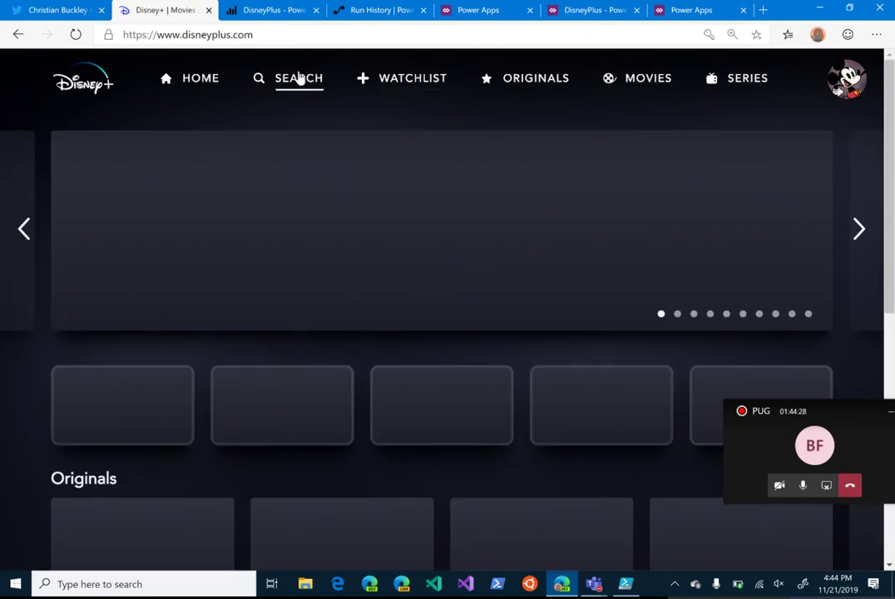
left_click(300, 77)
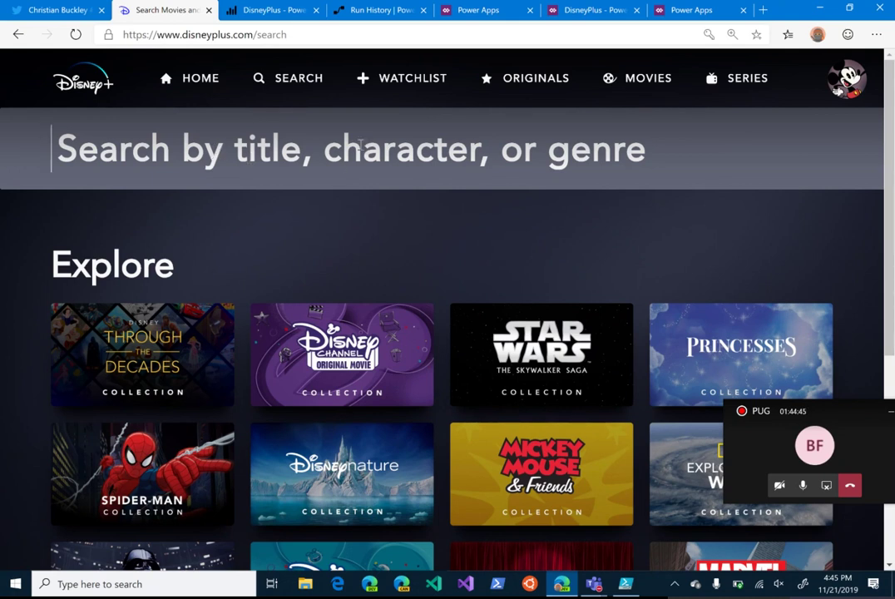
type("Fantas")
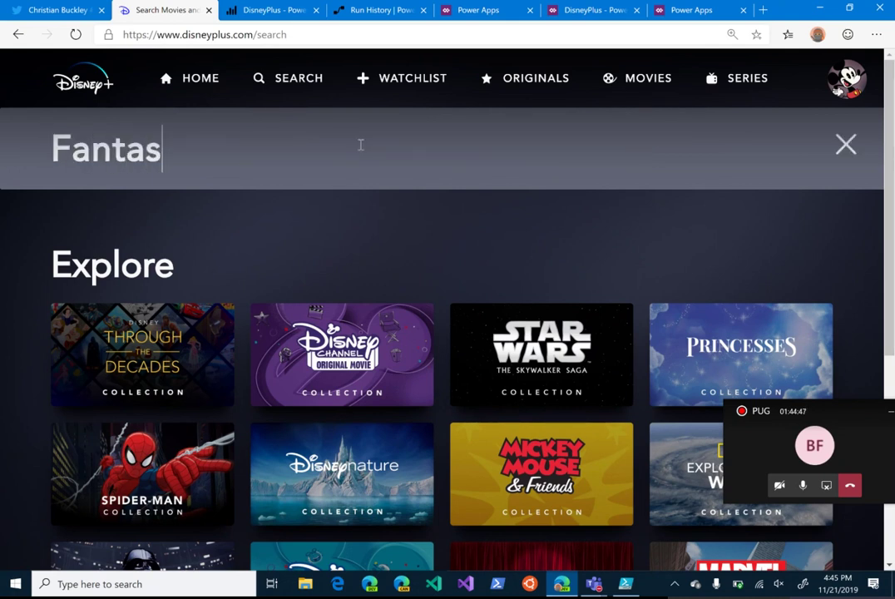
type("ia")
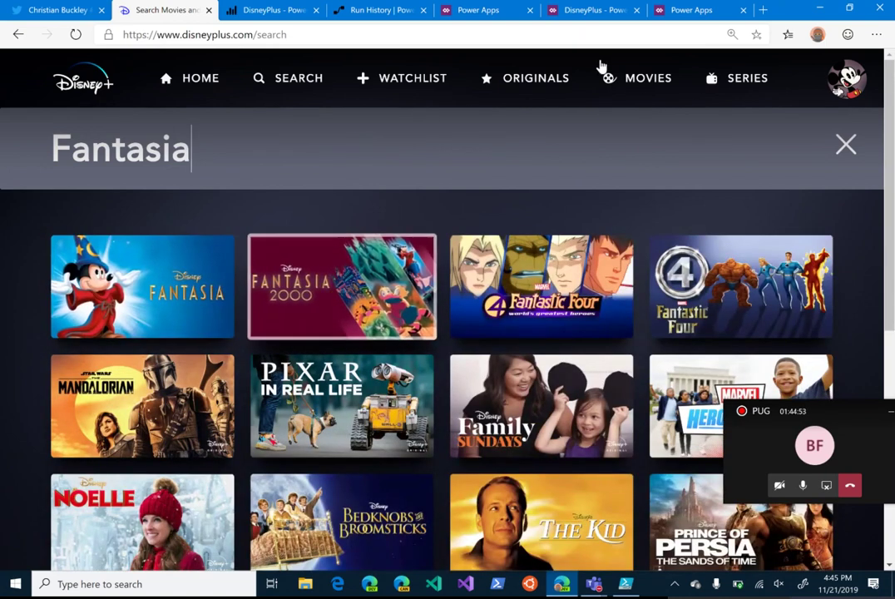
Step: Submit Fantasia with a rating of 8.0 and a profile through the embedded form, then refresh the table
left_click(267, 10)
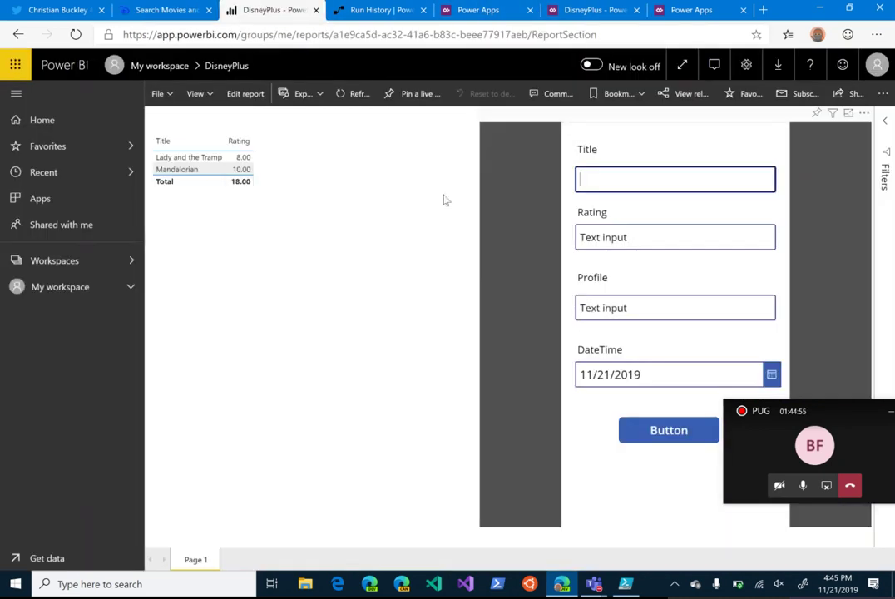
type("Fantasia")
left_click(637, 236)
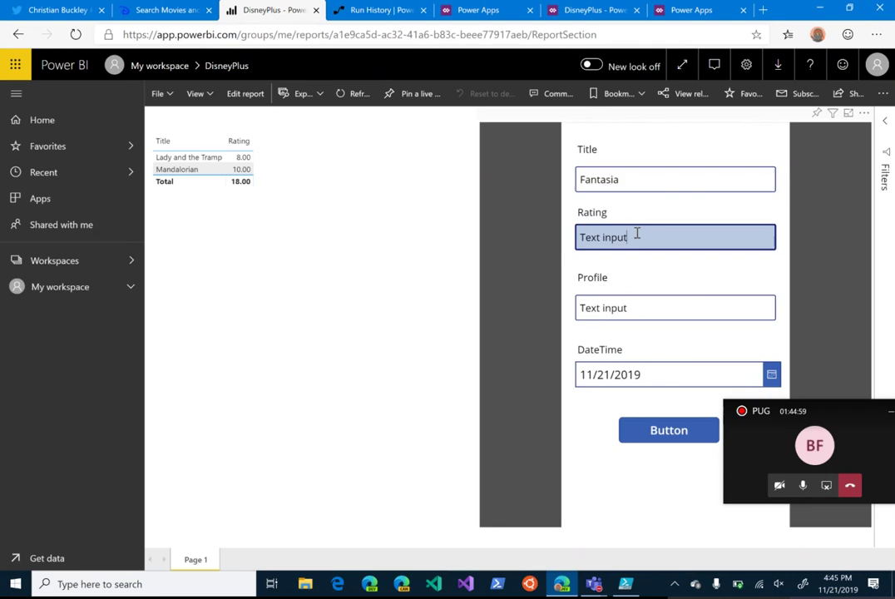
key("BackSpace")
key("BackSpace")
key("BackSpace")
key("BackSpace")
key("BackSpace")
key("BackSpace")
key("BackSpace")
key("BackSpace")
key("BackSpace")
key("Tab")
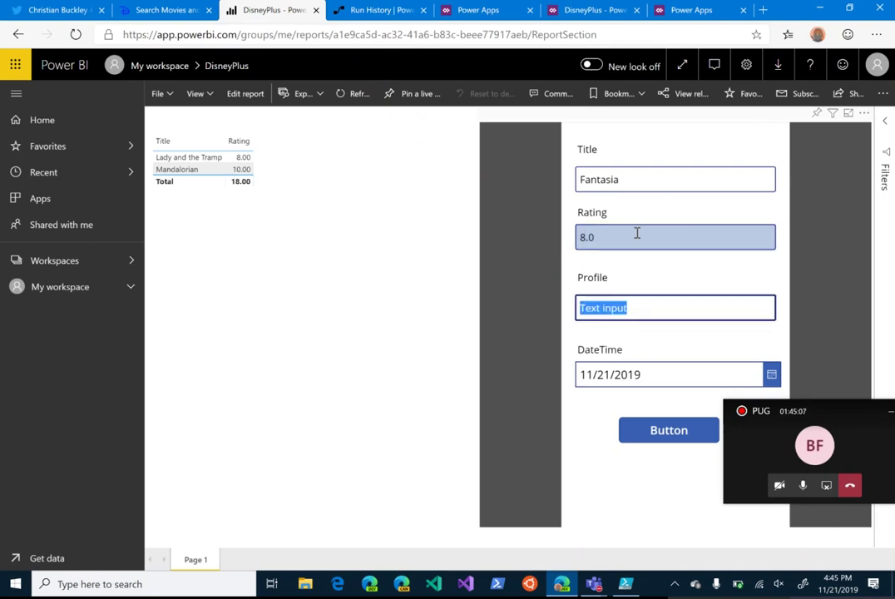
key("BackSpace")
key("Tab")
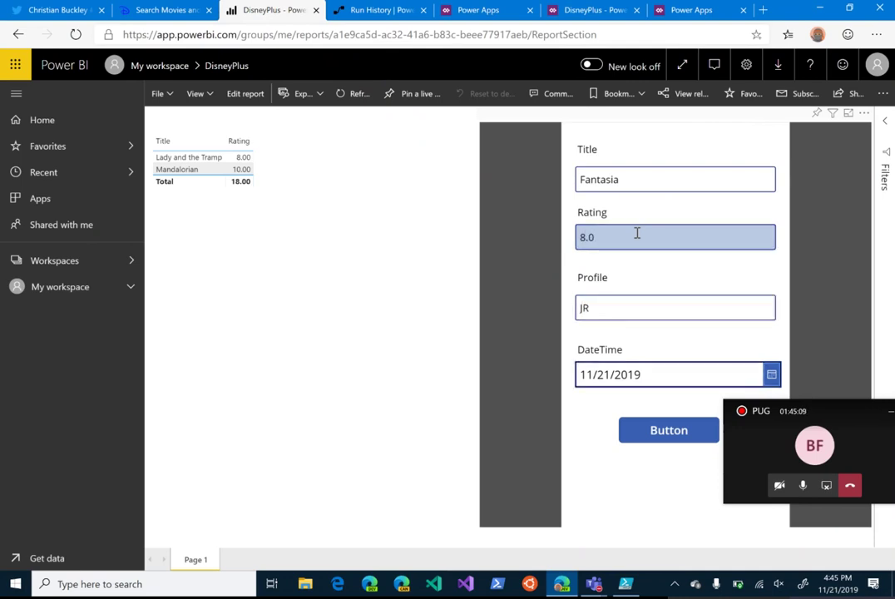
left_click(674, 431)
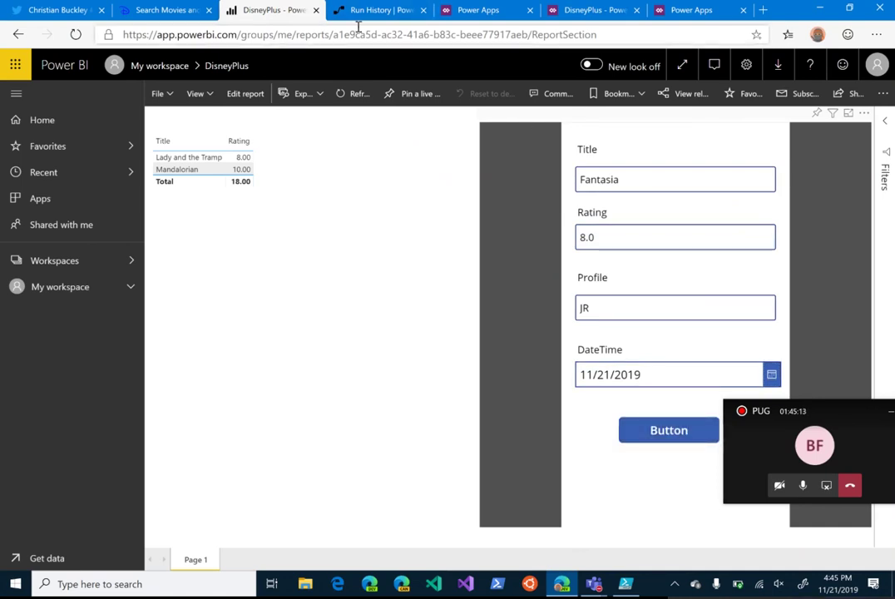
left_click(356, 95)
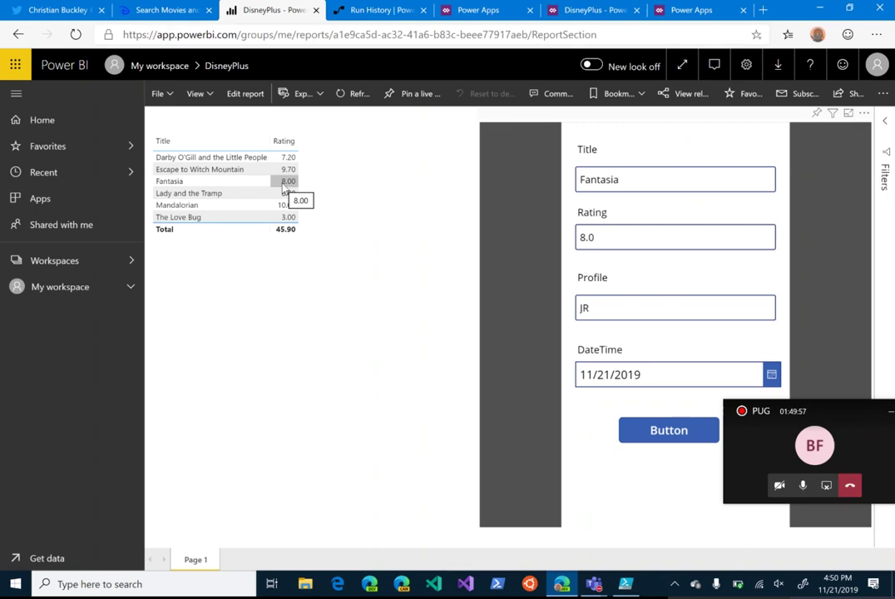
Step: After confirming Fantasia's 8.00 rating in the table, return the report to edit mode
left_click(237, 95)
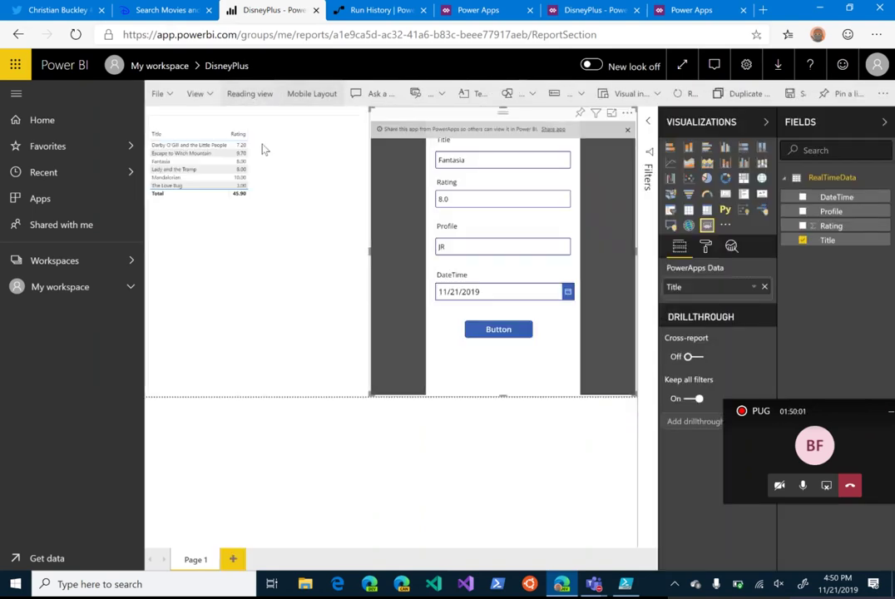
Step: Add Profile as a column in the ratings table and save the report on leaving edit mode
left_click(202, 142)
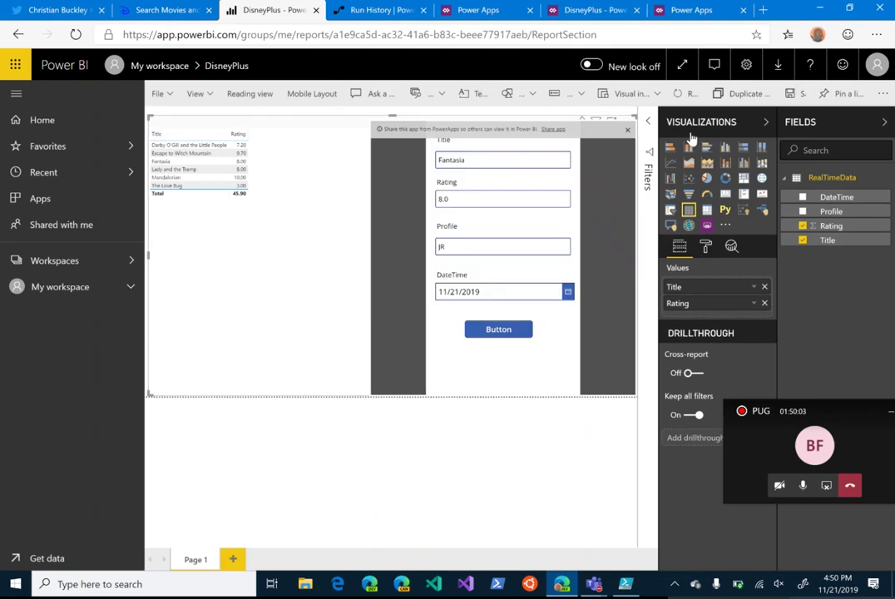
left_click(802, 211)
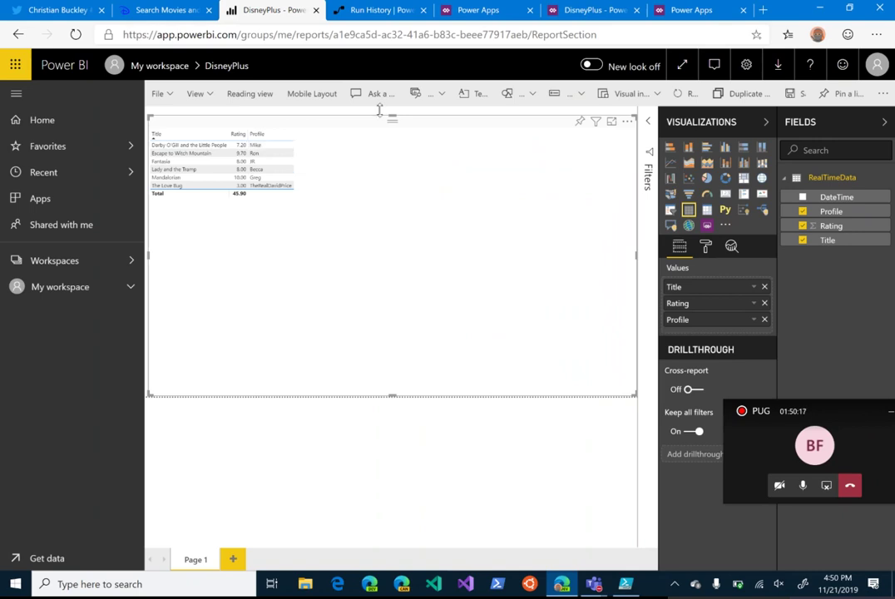
left_click(249, 93)
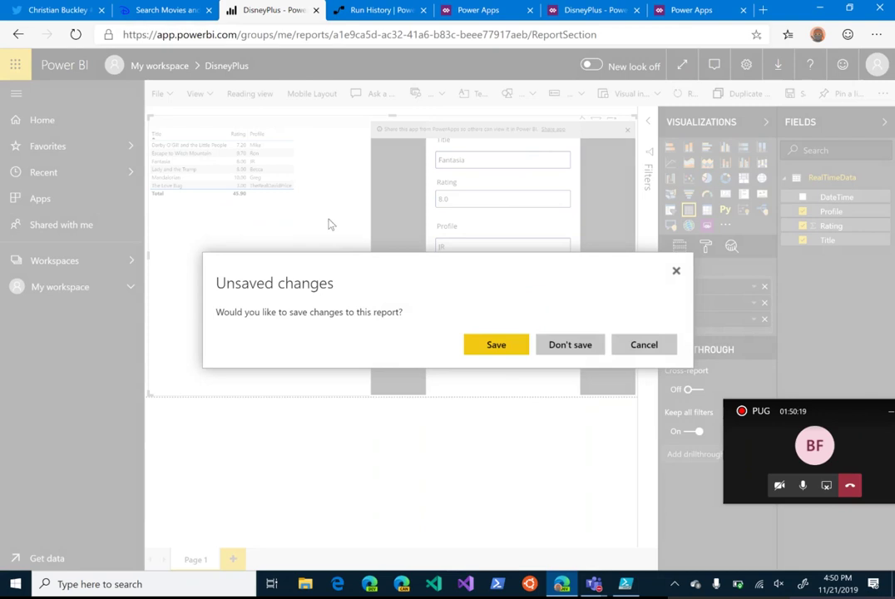
left_click(496, 345)
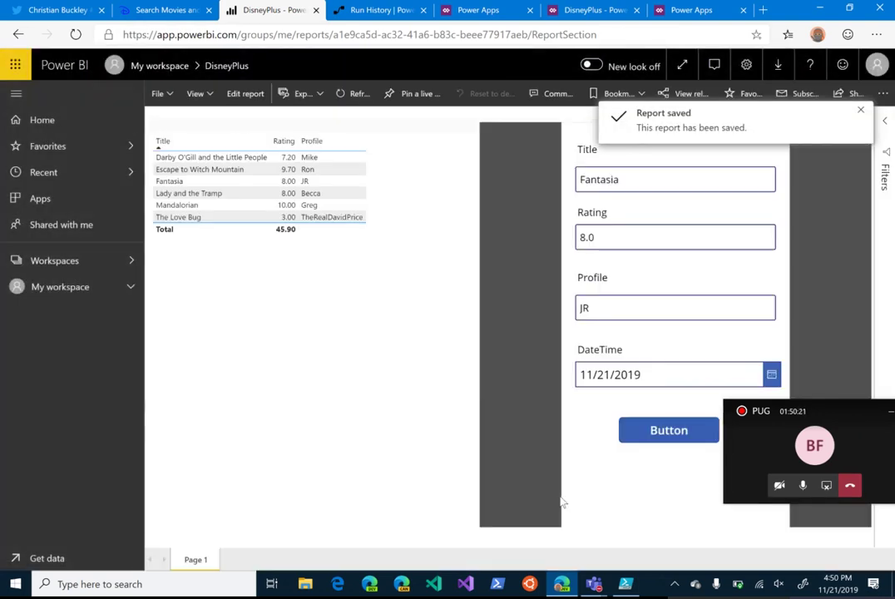